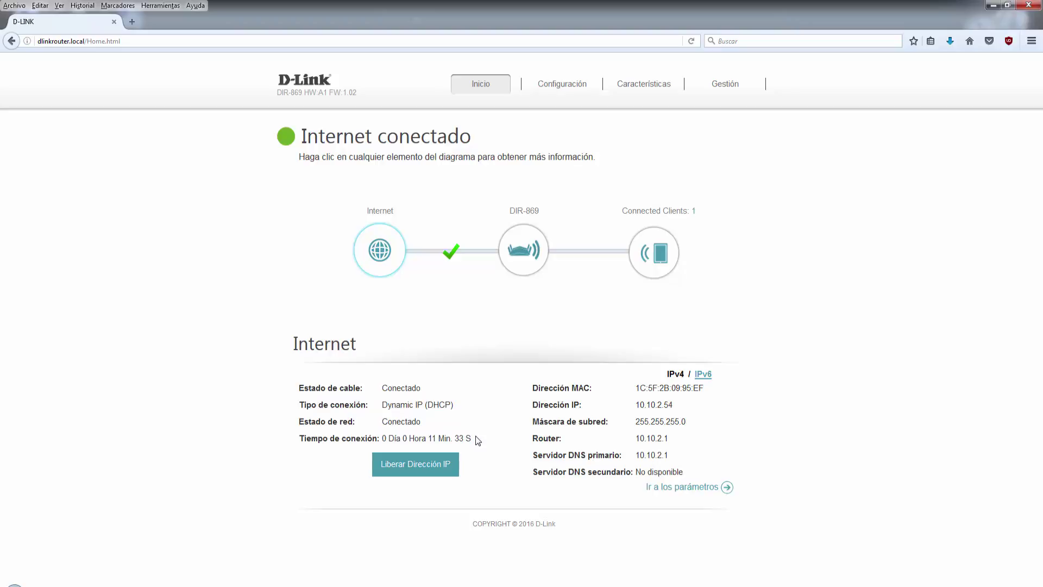
Review the Internet connection's IPv4 details, including the connection type, IP address, subnet mask, router and primary DNS server
drag(299, 404, 457, 411)
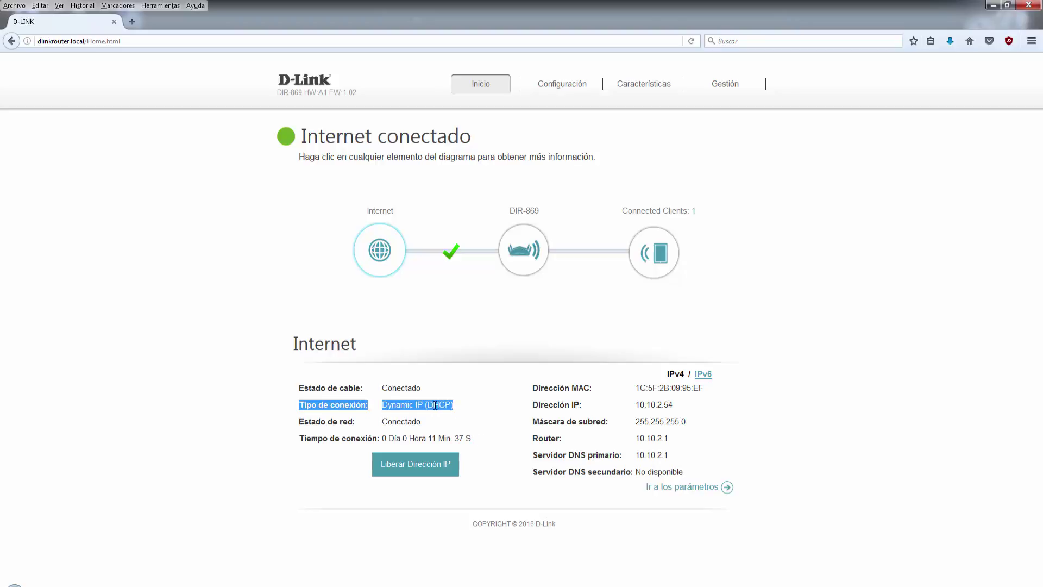
click(436, 405)
drag(374, 407, 457, 409)
click(432, 406)
click(680, 414)
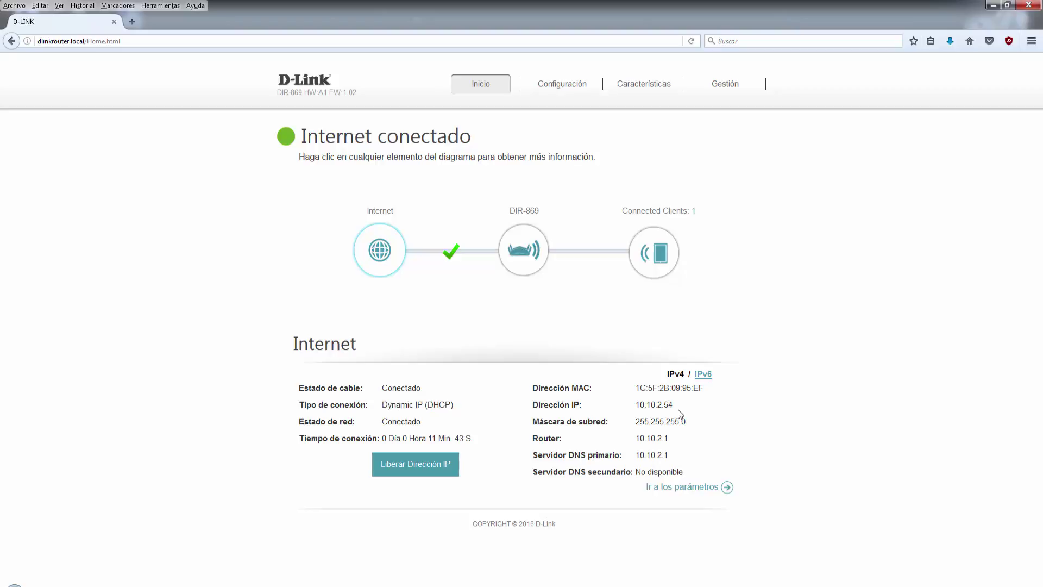
drag(538, 406, 678, 415)
click(687, 416)
drag(672, 460, 624, 405)
click(625, 405)
Show the Internet connection's IPv6 details and review the connection type and network status
click(703, 375)
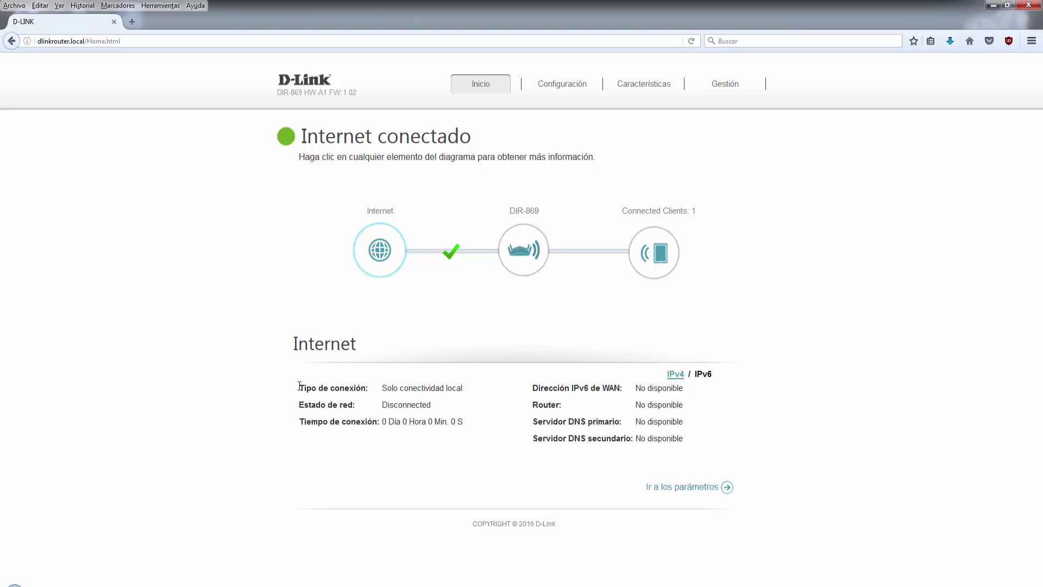
drag(299, 387, 489, 494)
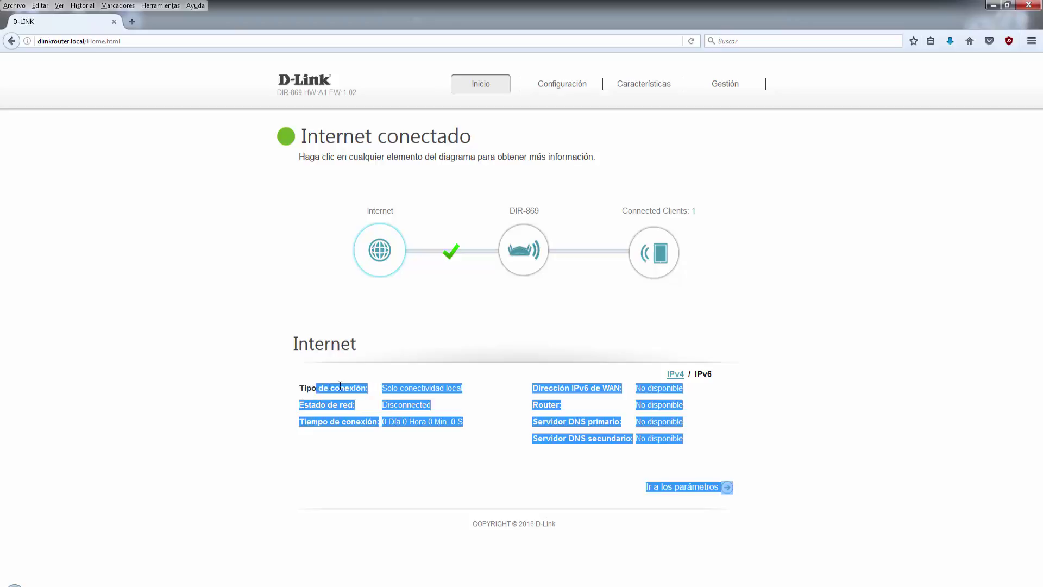
drag(441, 403, 734, 492)
click(299, 404)
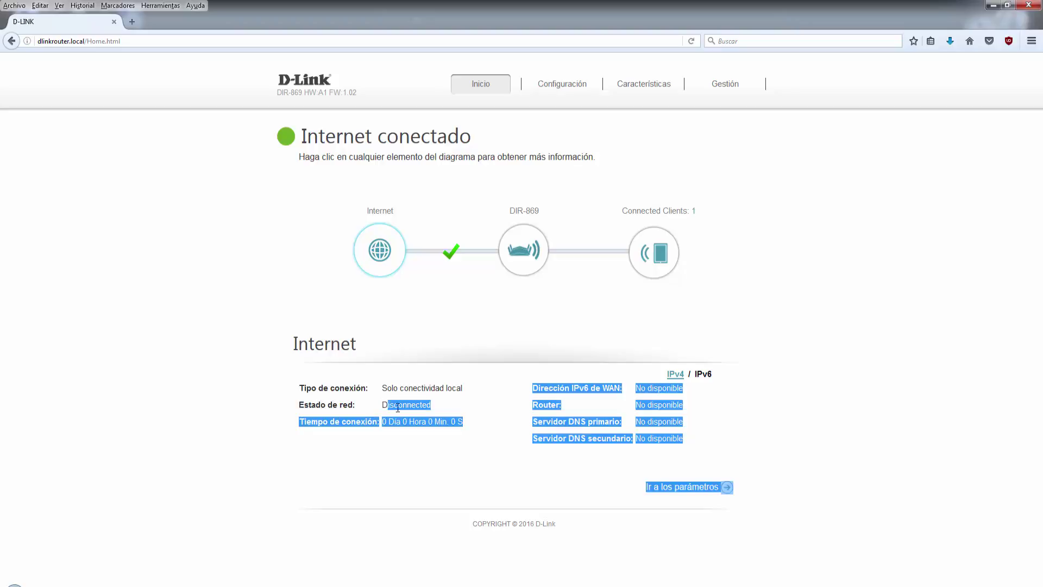
click(423, 407)
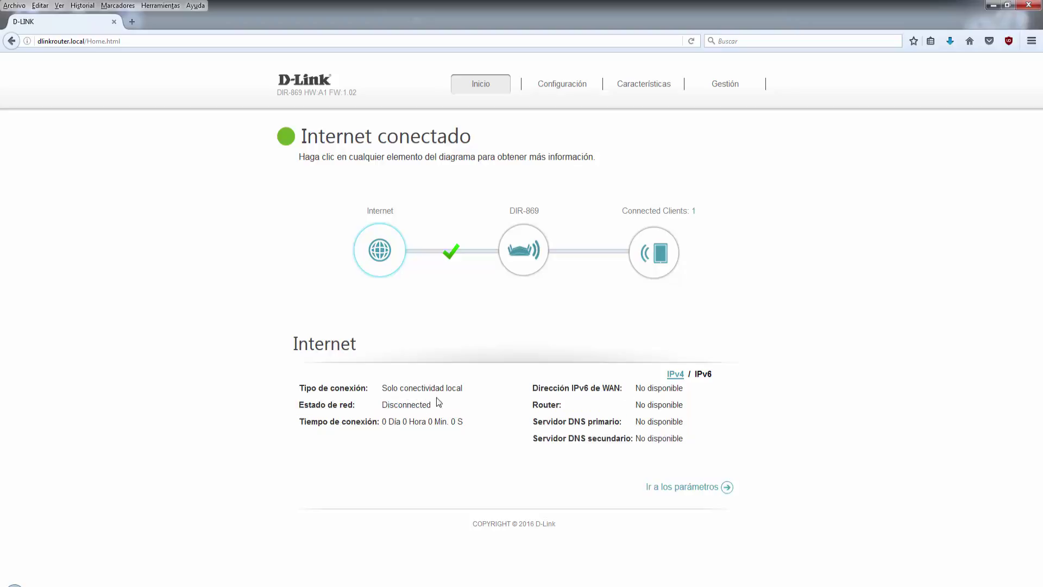
Show the DIR-869 router details and review its IPv4 addresses, subnet mask and IPv6 link-local address
click(532, 253)
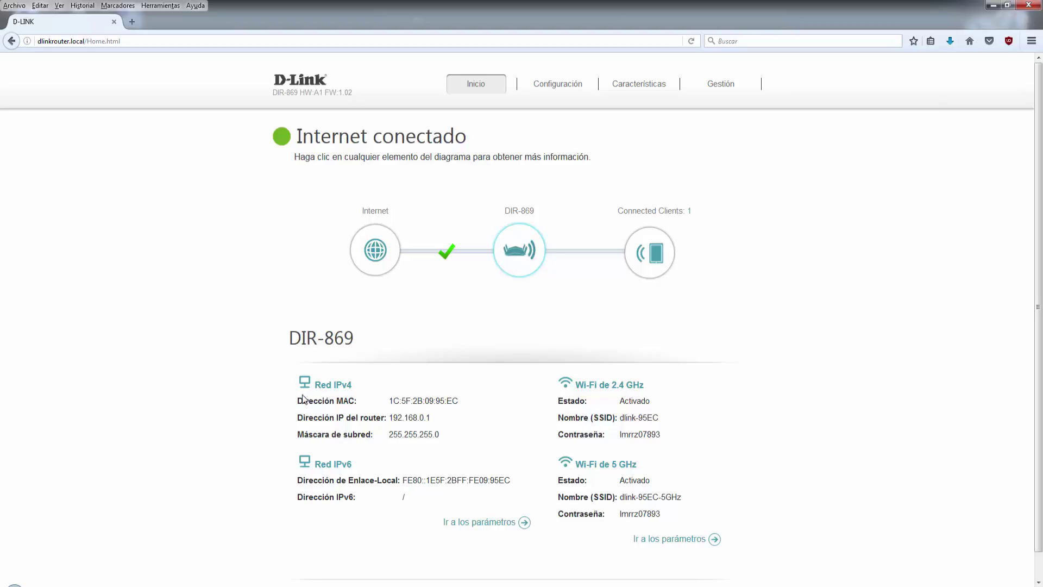
drag(298, 396, 461, 433)
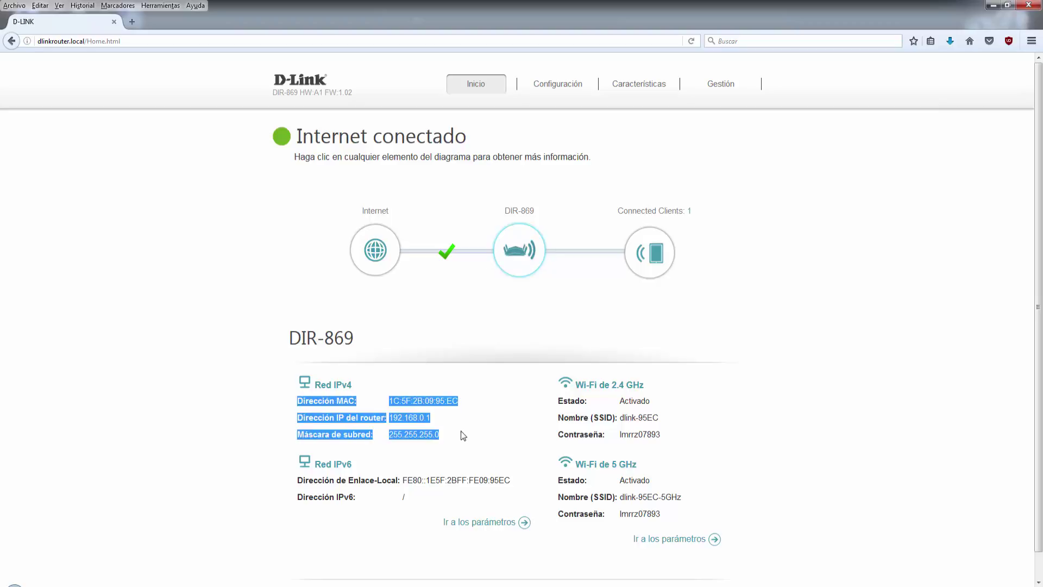
click(360, 417)
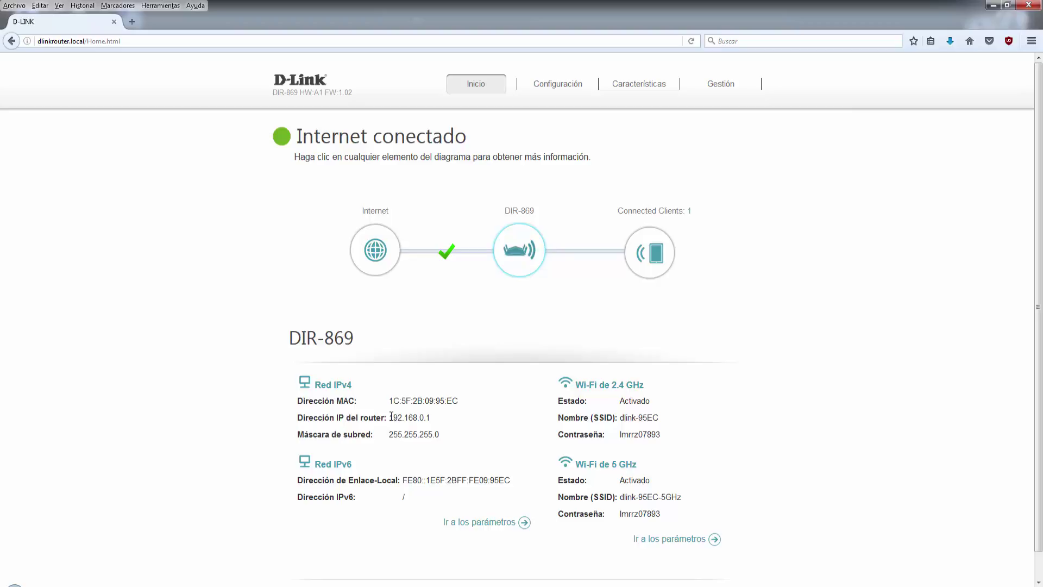
drag(389, 418, 432, 422)
drag(297, 434, 443, 436)
click(454, 437)
drag(411, 479, 510, 480)
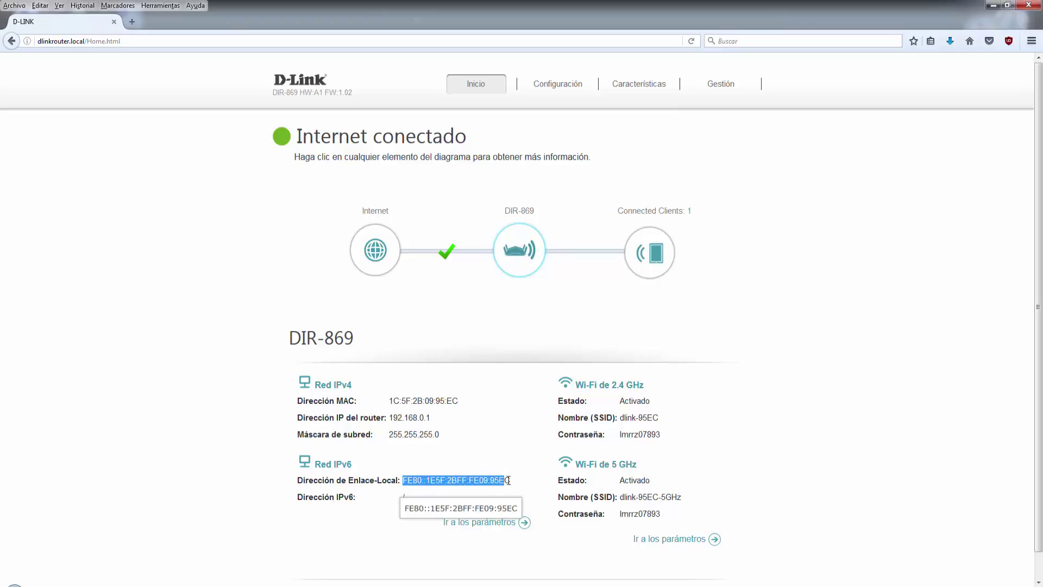
click(408, 479)
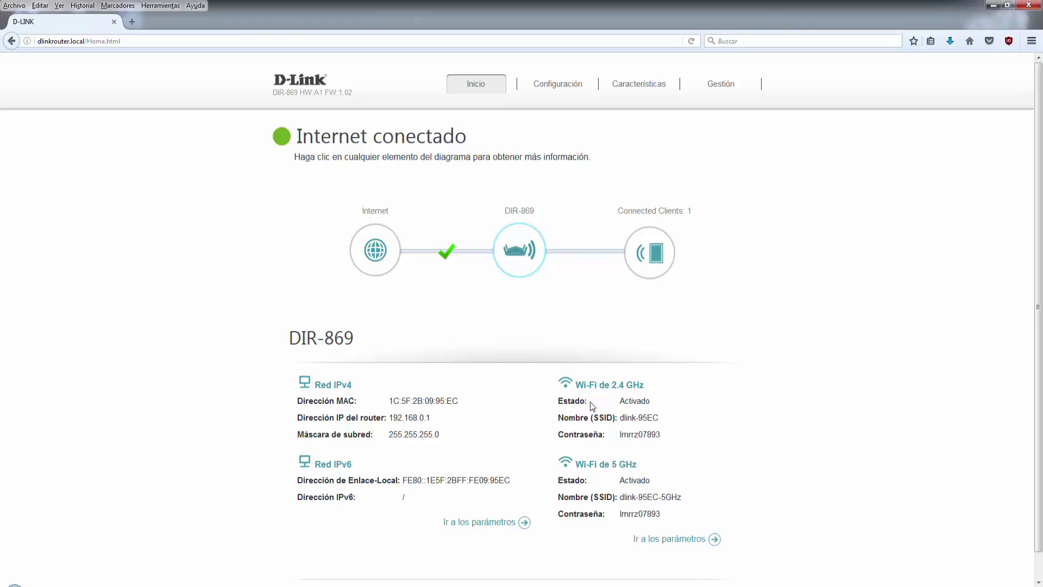
Review the network names and passwords of the router's 2.4 GHz and 5 GHz Wi-Fi networks
drag(619, 417, 662, 420)
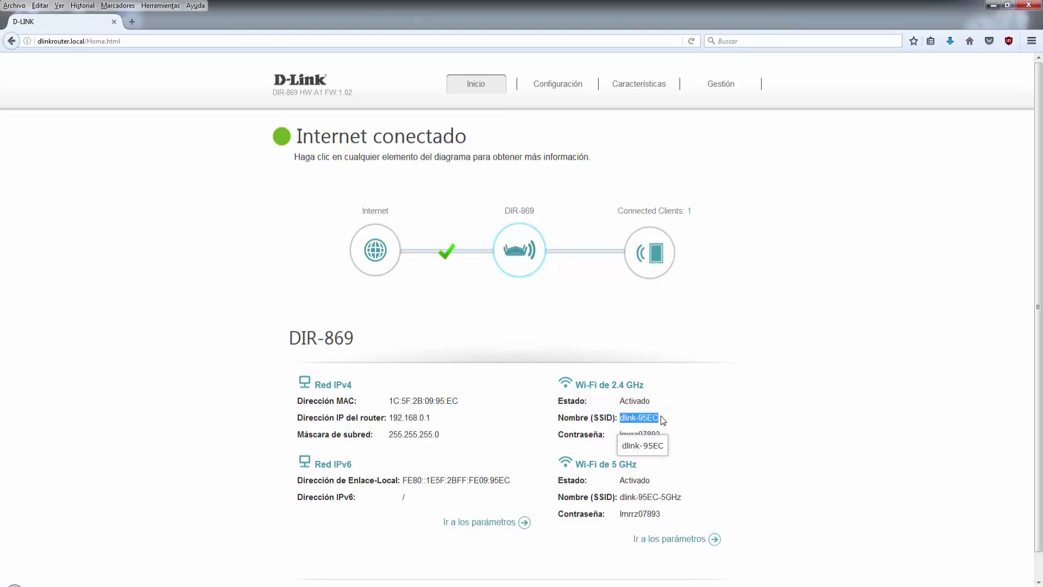
click(629, 414)
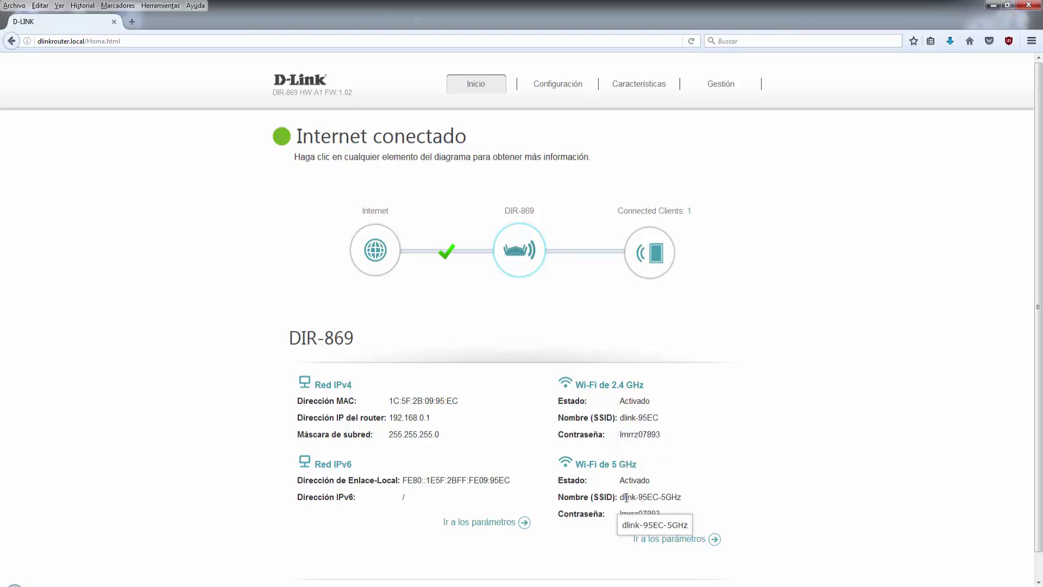
drag(620, 496, 684, 498)
click(623, 417)
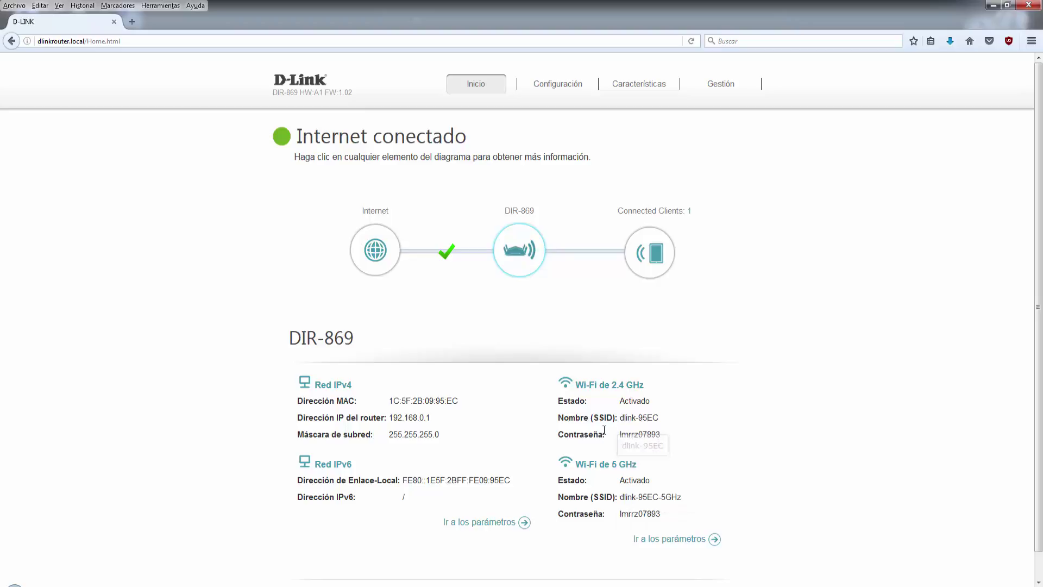
drag(620, 434, 676, 438)
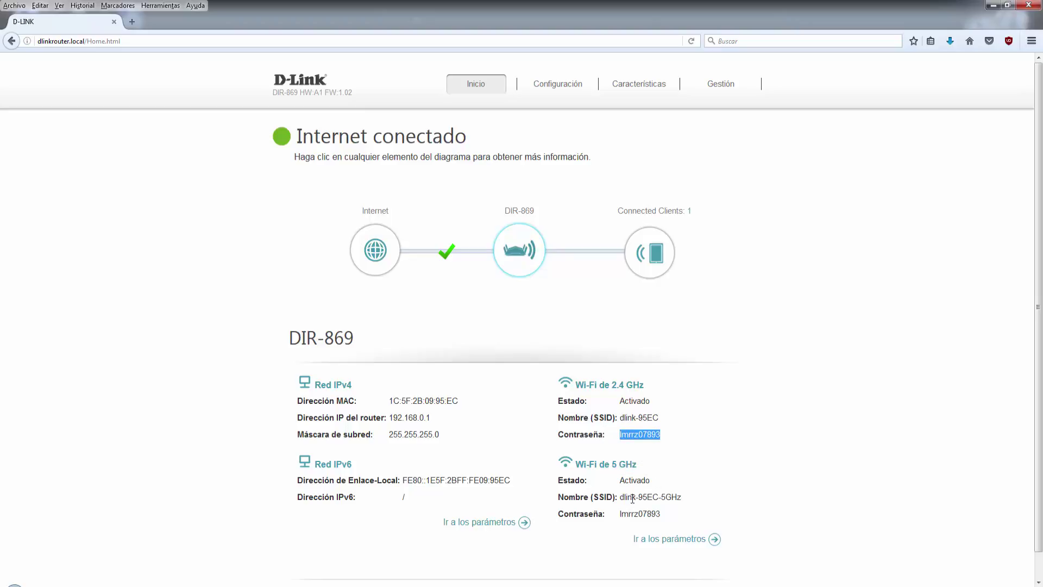
drag(619, 513, 564, 404)
click(565, 404)
Open the rule of the connected GIGA-BYTE client for editing and try the IP reservation option on and off
click(656, 258)
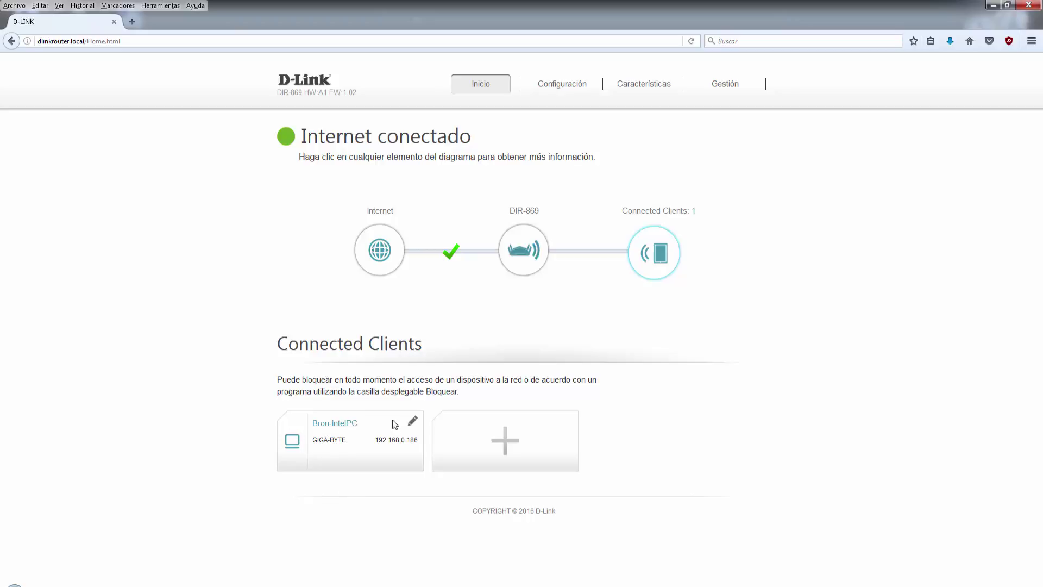
click(413, 422)
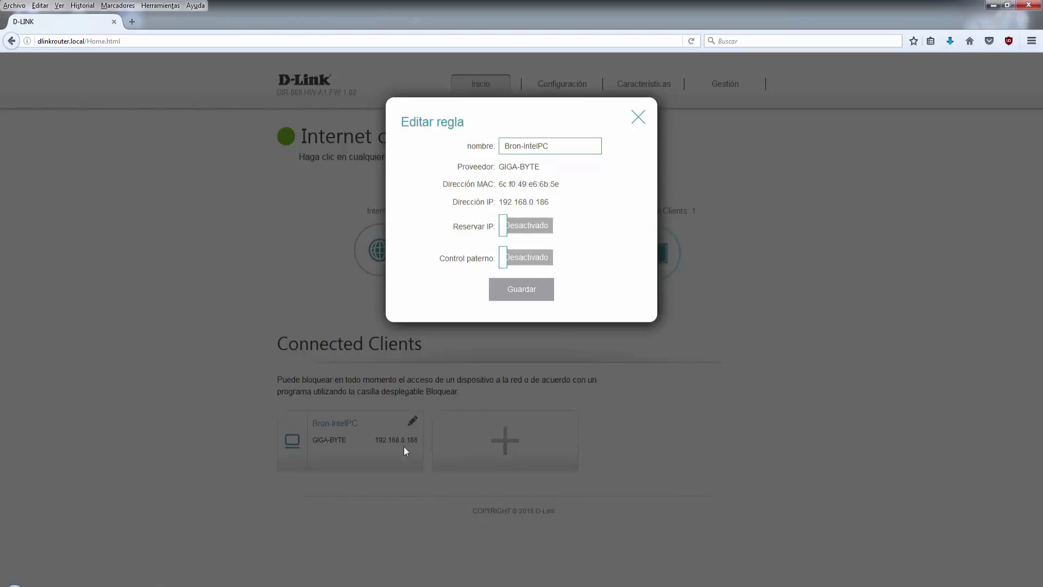
click(556, 146)
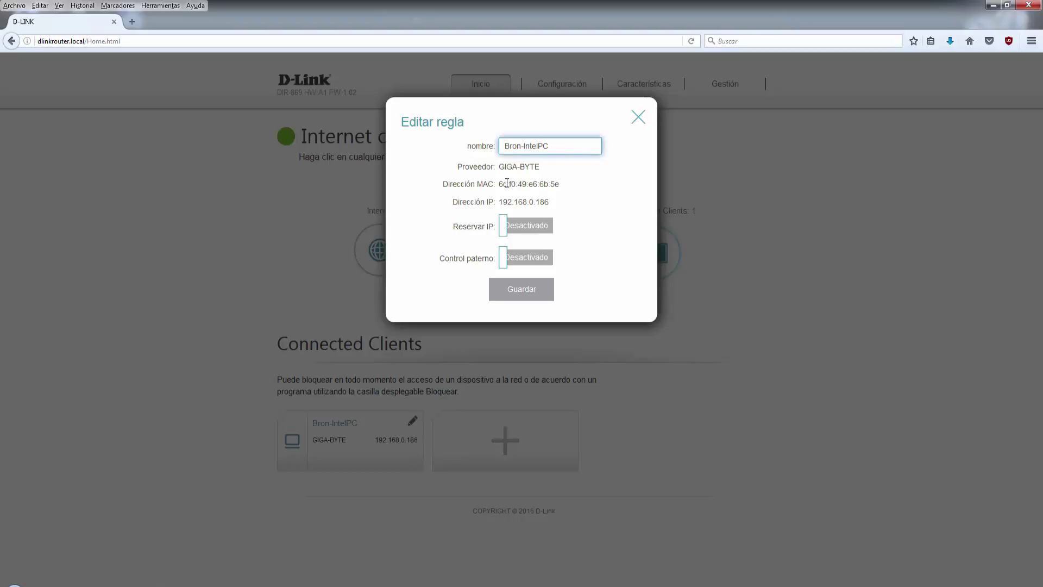
click(526, 228)
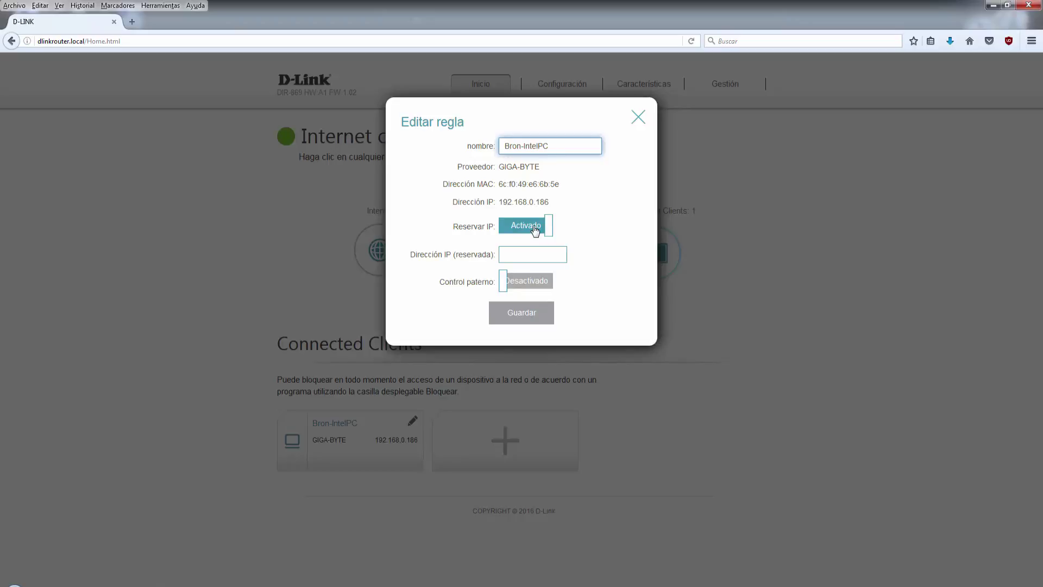
click(535, 230)
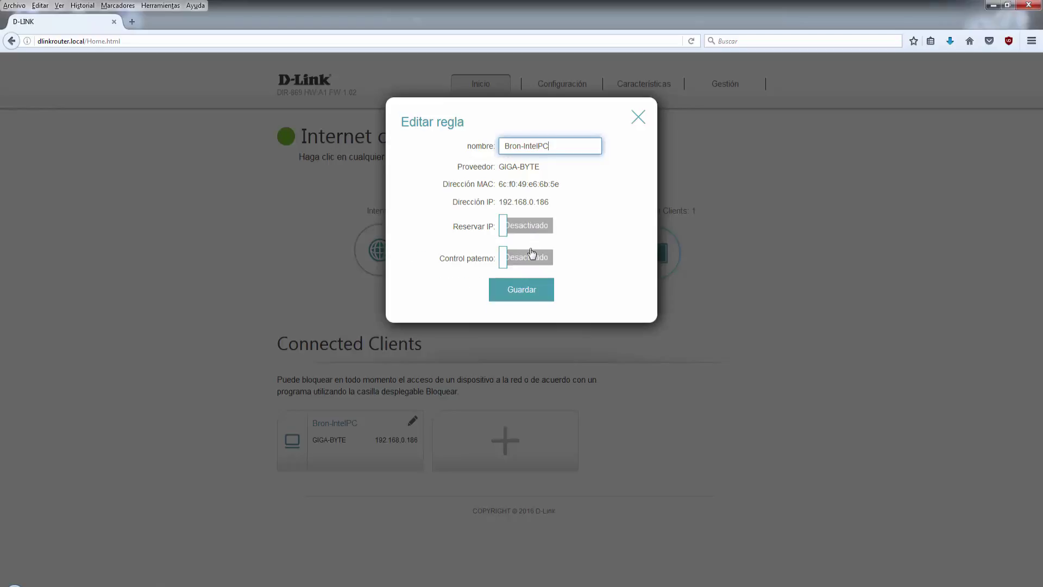
Try the client's parental control option, view its schedule choices, and close the rule without saving
click(526, 260)
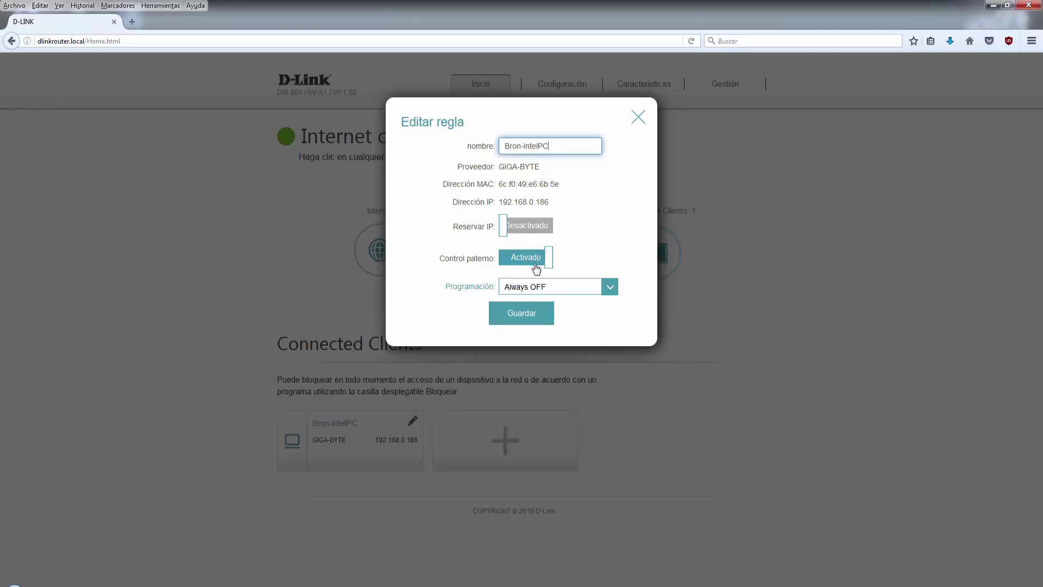
click(562, 288)
click(583, 263)
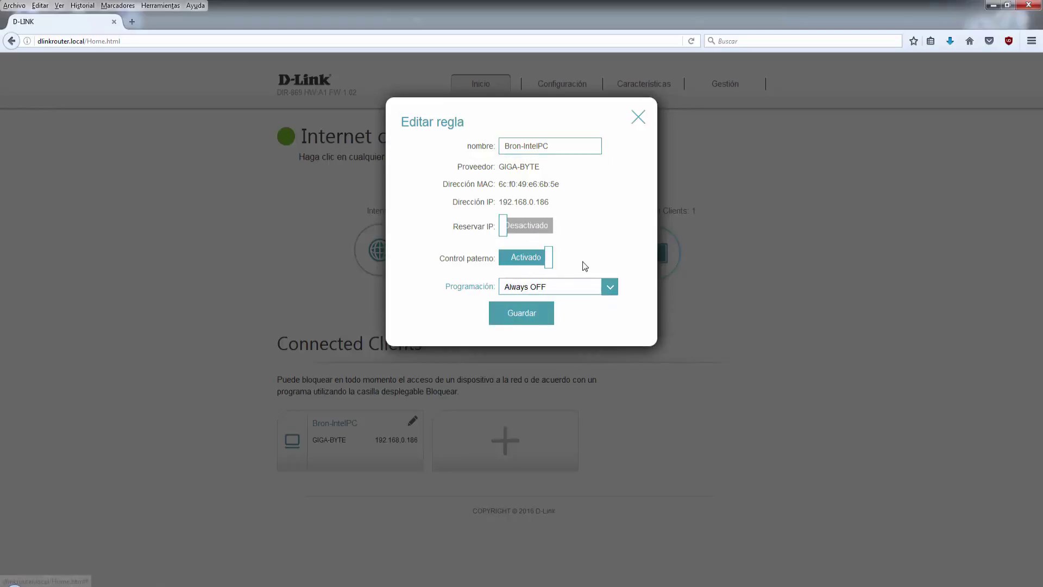
click(540, 264)
click(636, 120)
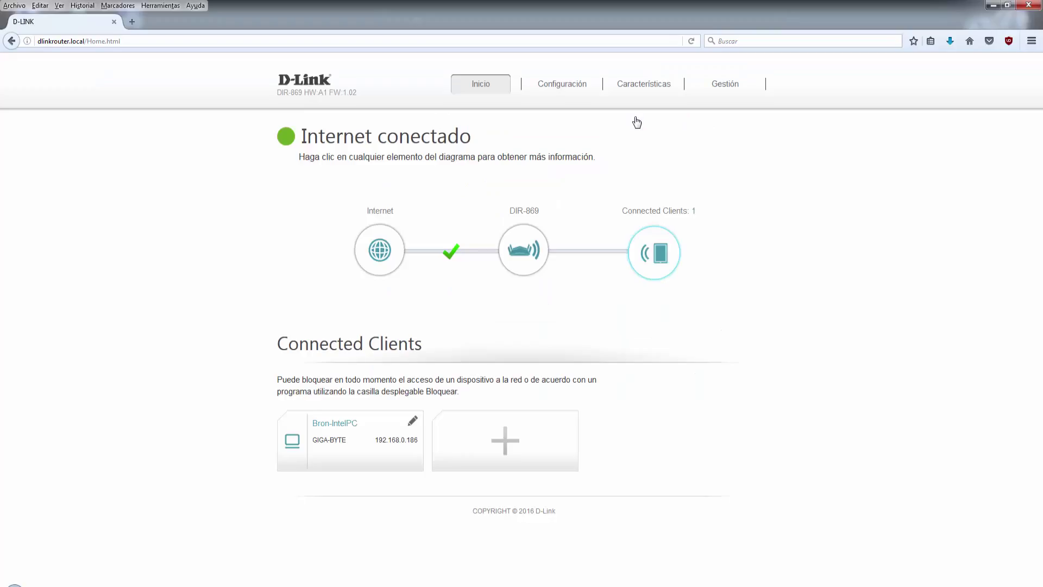
Read the note in Connected Clients about blocking a device's access to the network
drag(464, 392, 279, 379)
click(280, 380)
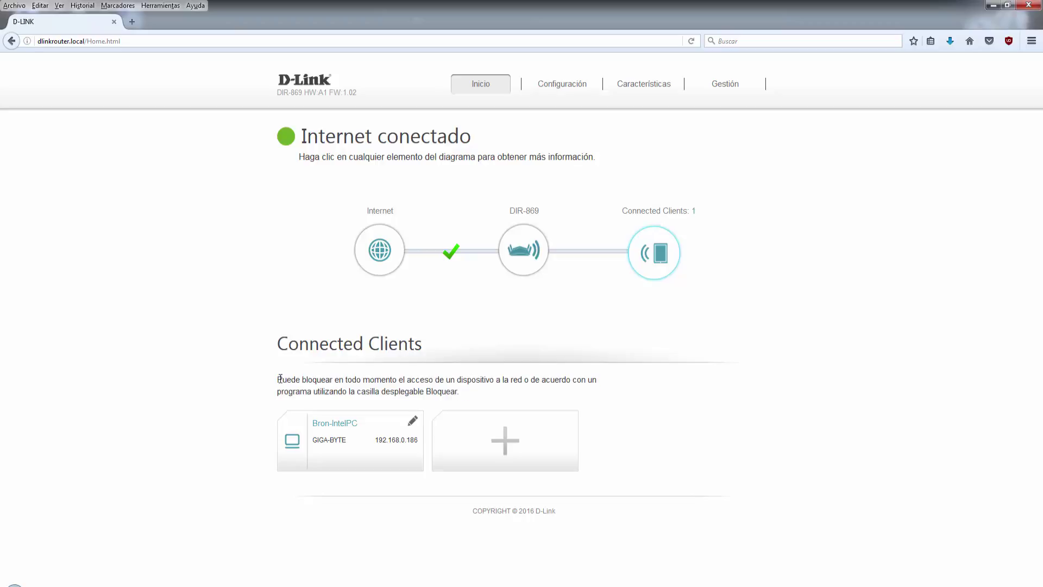
triple_click(322, 378)
click(491, 395)
Open the Internet configuration page, set the connection type to Estática, and show its advanced parameters
click(564, 90)
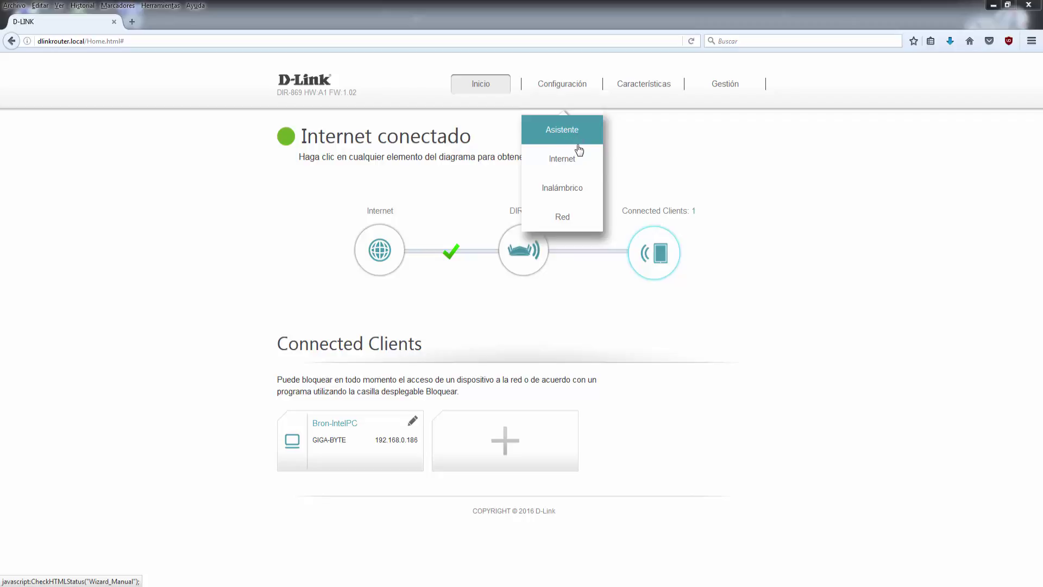
click(571, 163)
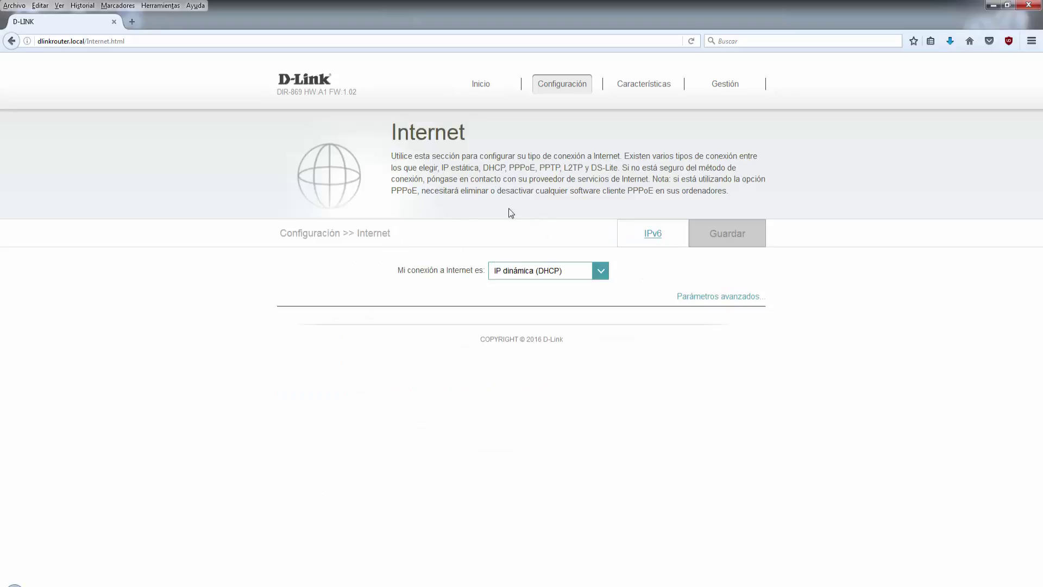
click(564, 276)
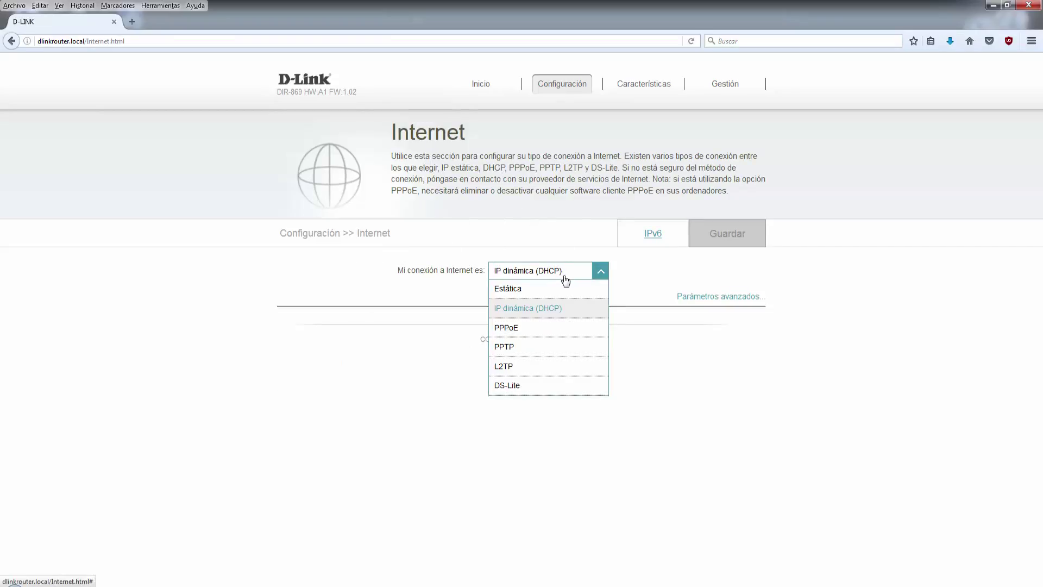
click(552, 289)
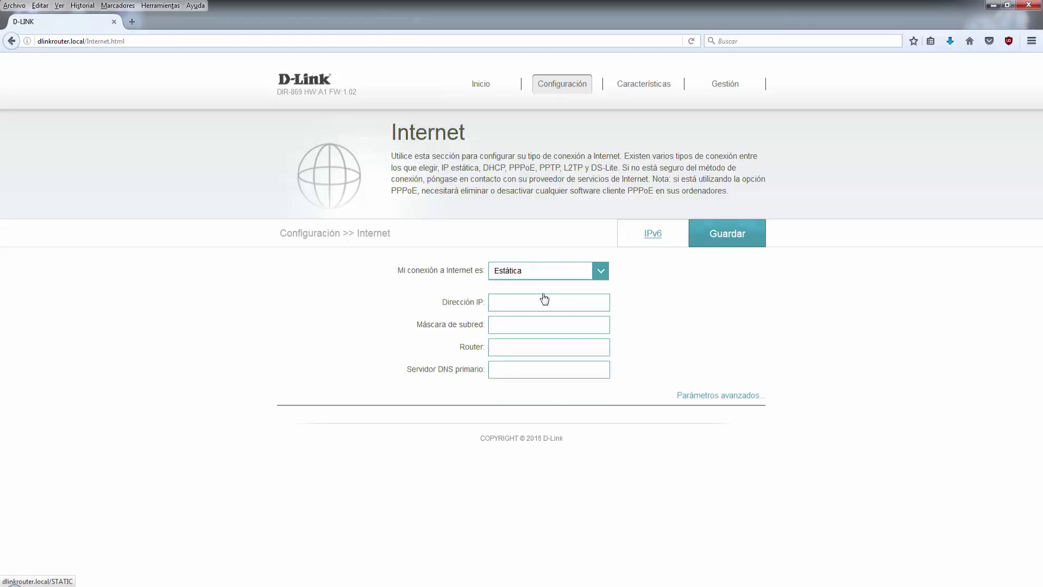
click(695, 397)
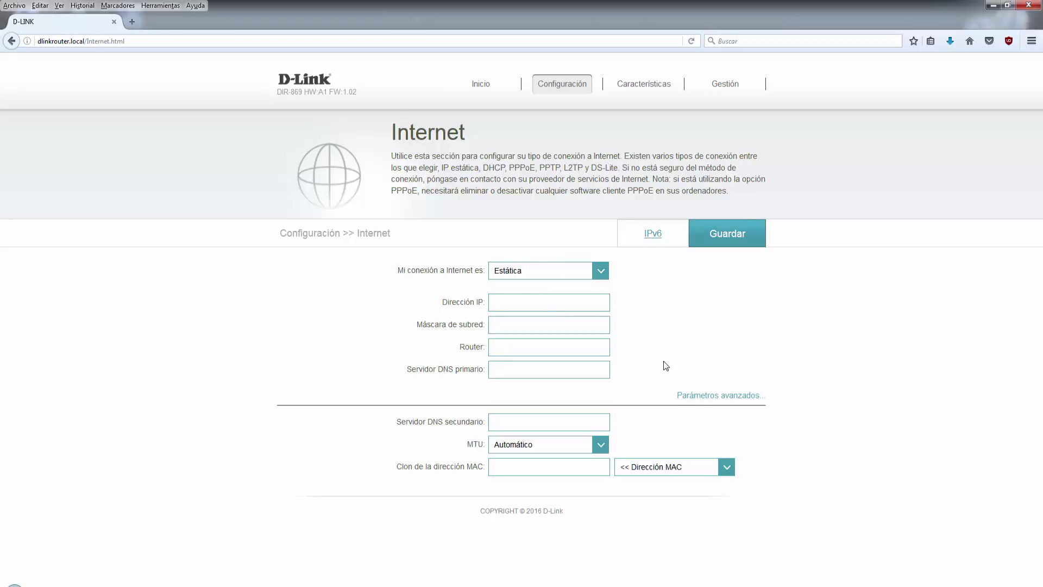
Set the connection type to IP dinámica (DHCP) and show its advanced parameters
click(557, 274)
click(543, 311)
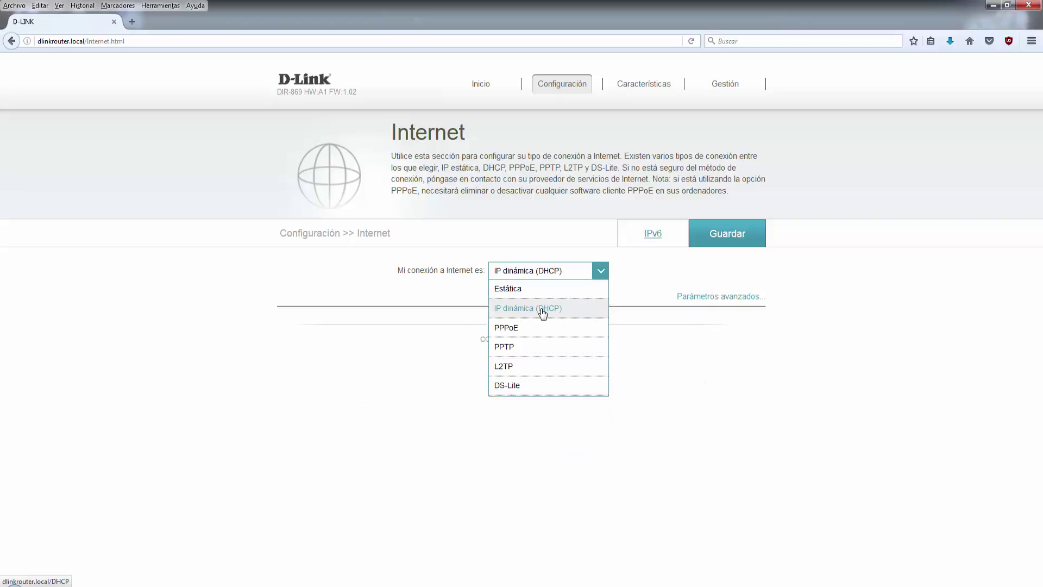
click(702, 299)
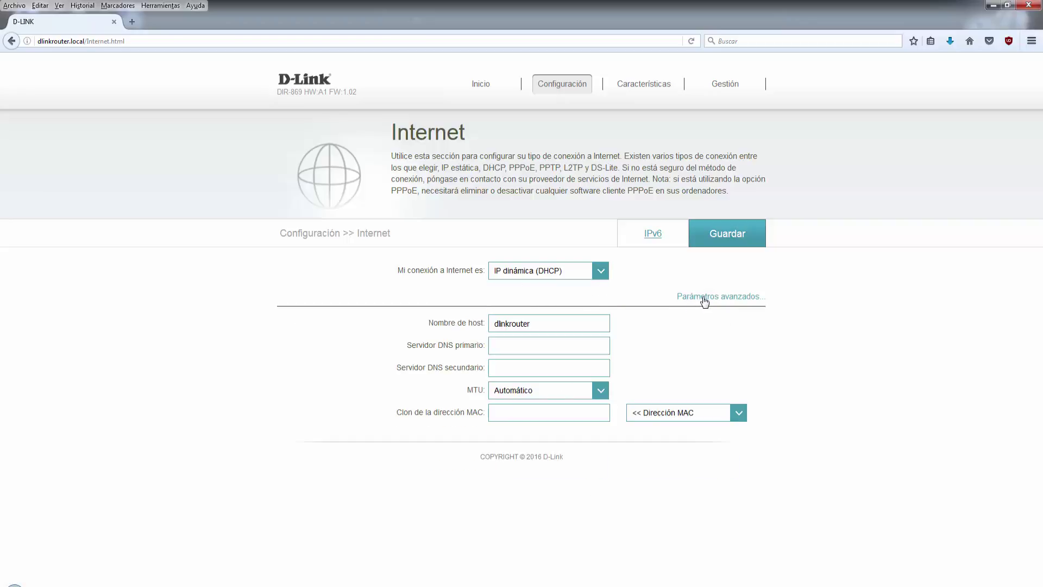
Set the Internet connection type to PPPoE and show its advanced parameters
click(578, 274)
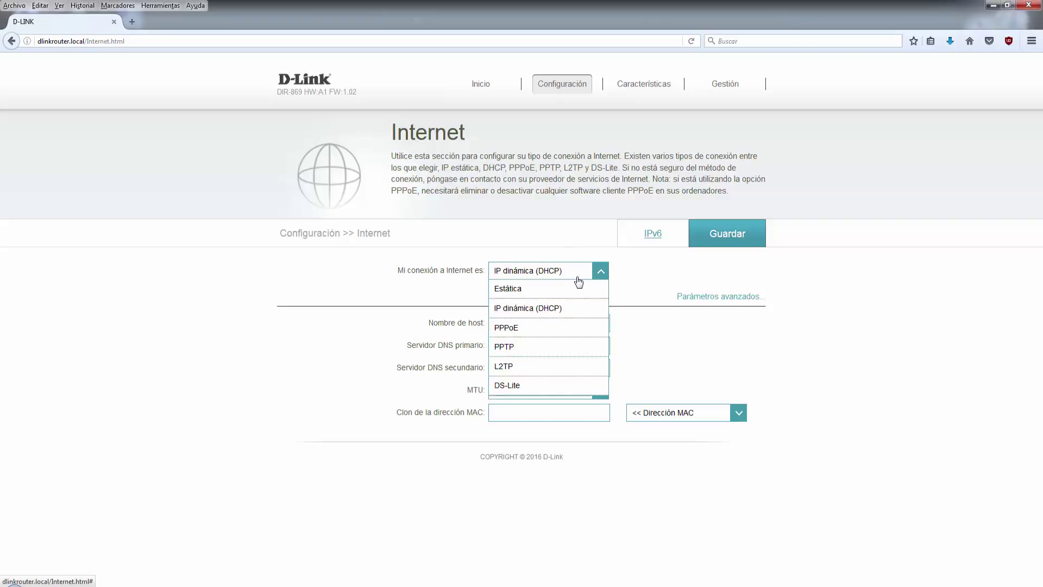
click(547, 329)
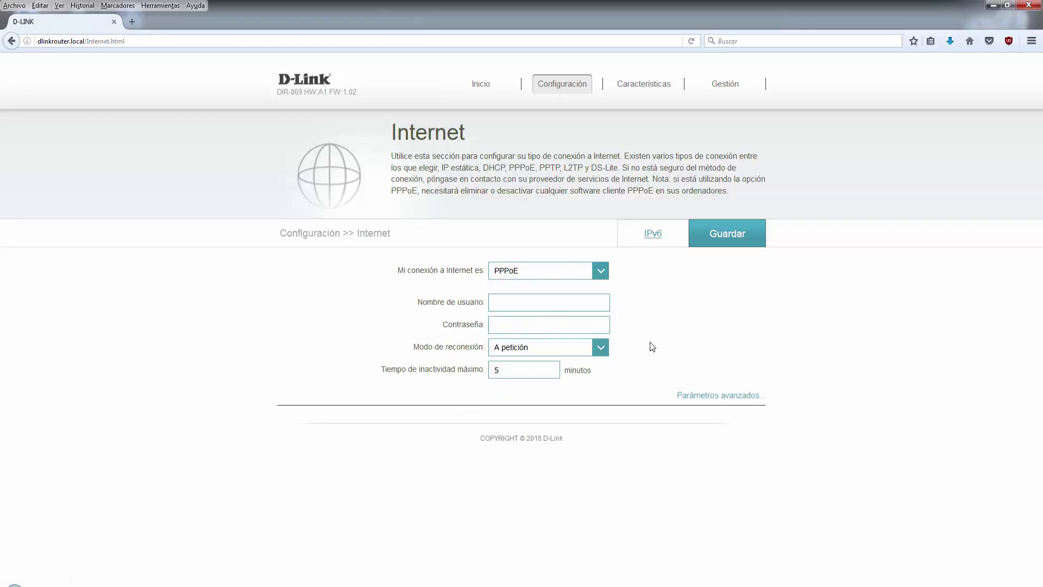
click(695, 397)
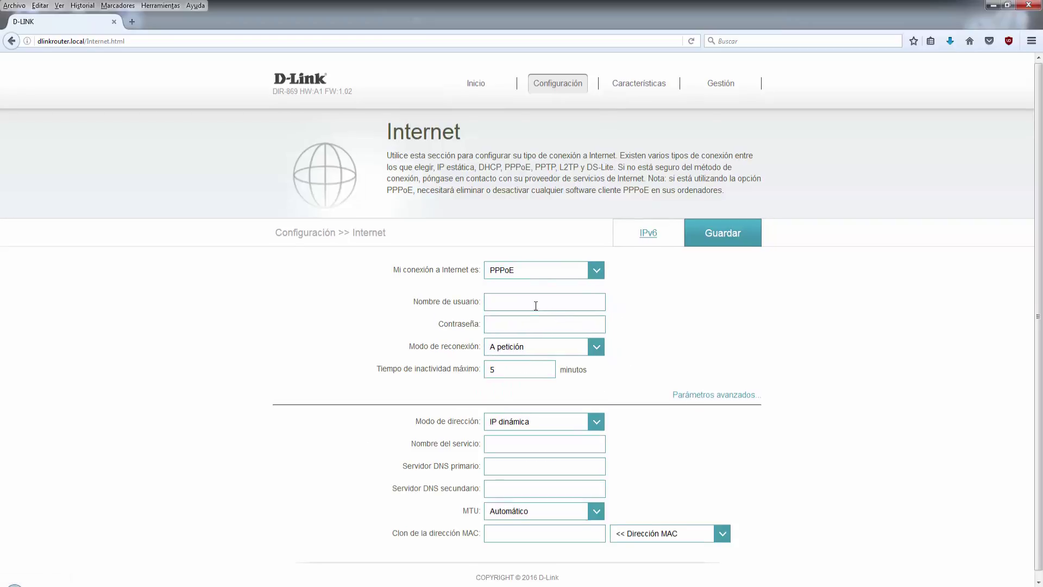
Review the PPPoE advanced parameters, including the choices for address mode, MTU and MAC address cloning and the DNS server fields
scroll(527, 337, down, 1)
click(536, 417)
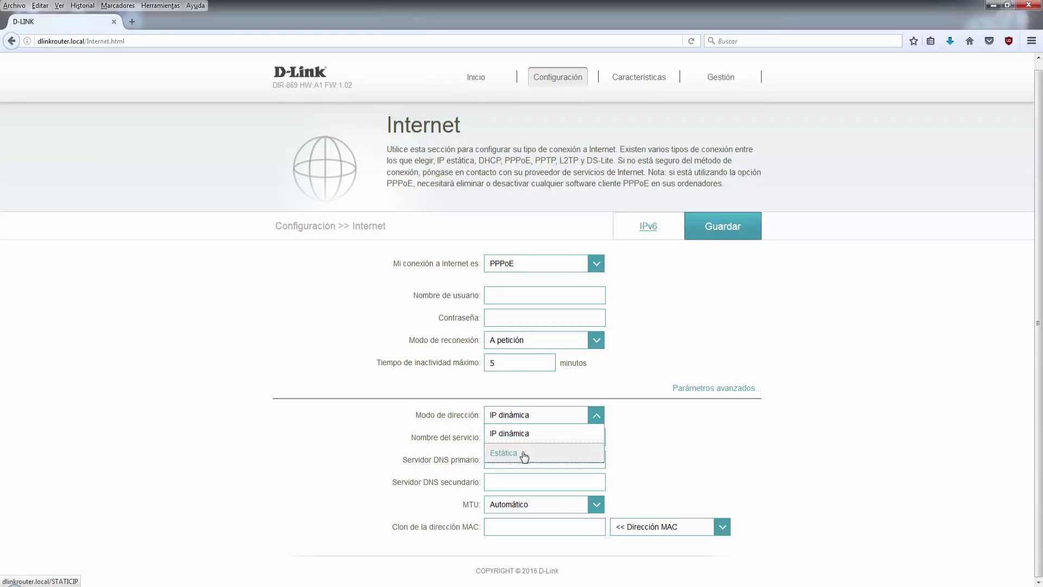
click(583, 508)
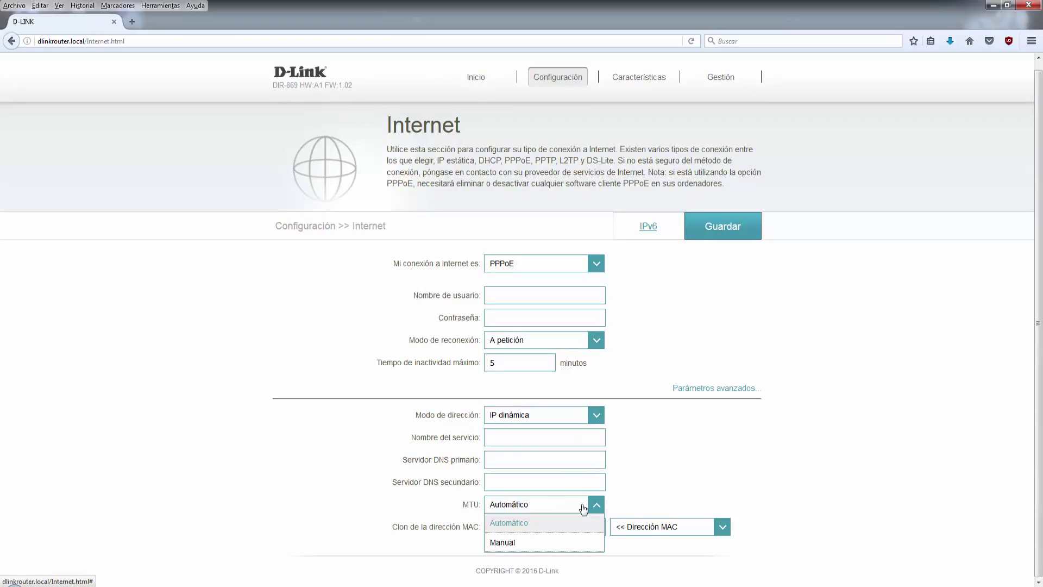
click(634, 498)
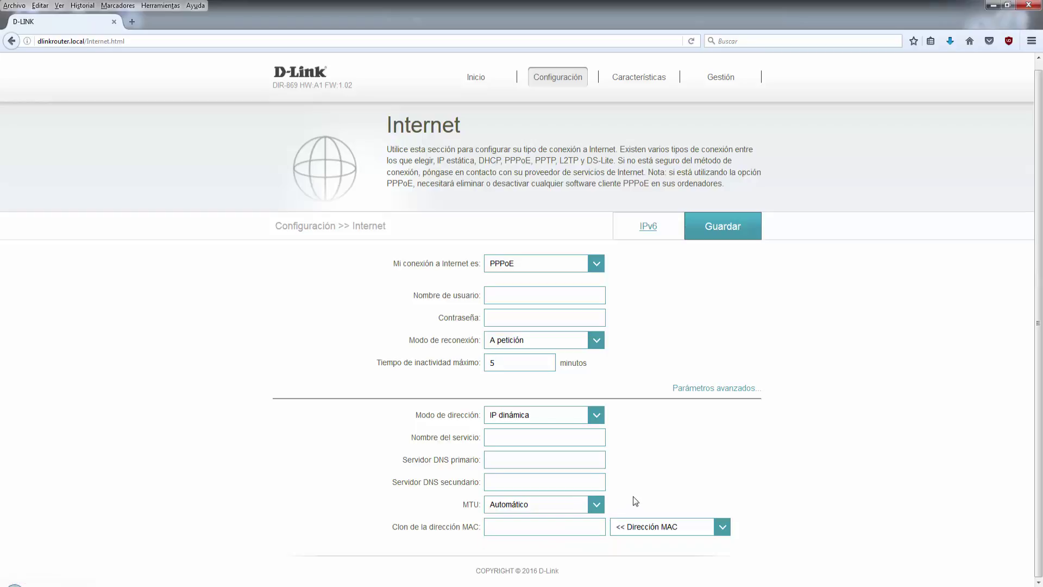
drag(456, 459, 487, 482)
click(488, 482)
click(636, 534)
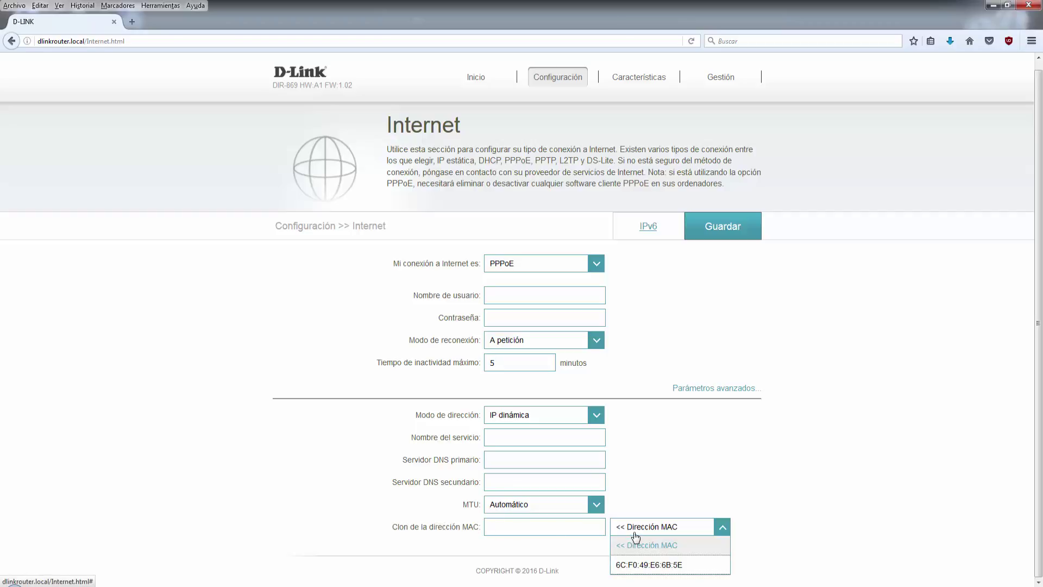
click(658, 508)
Set the Internet connection type to PPTP and view the remaining connection types without choosing another
click(596, 263)
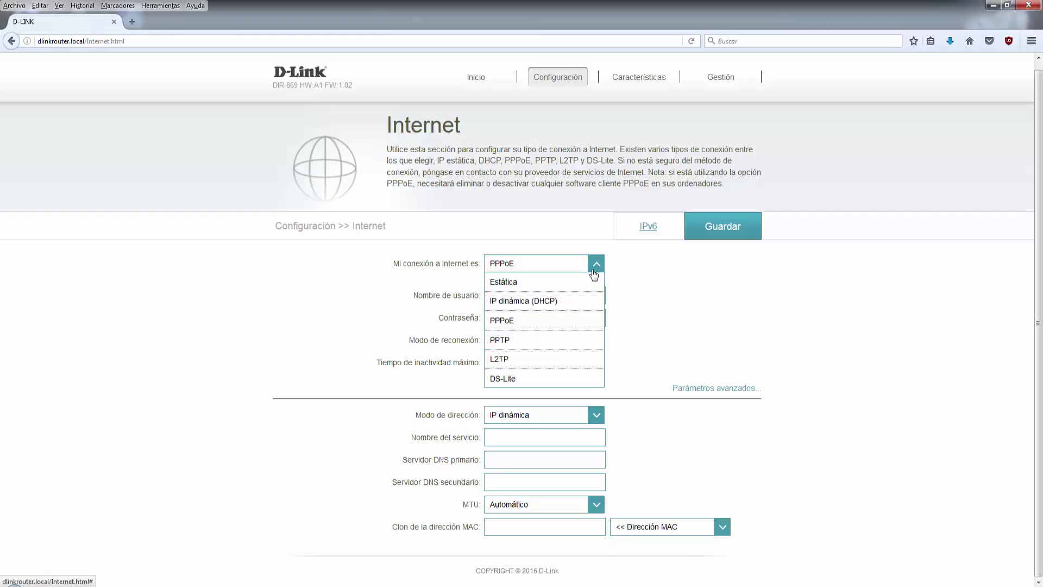
click(542, 349)
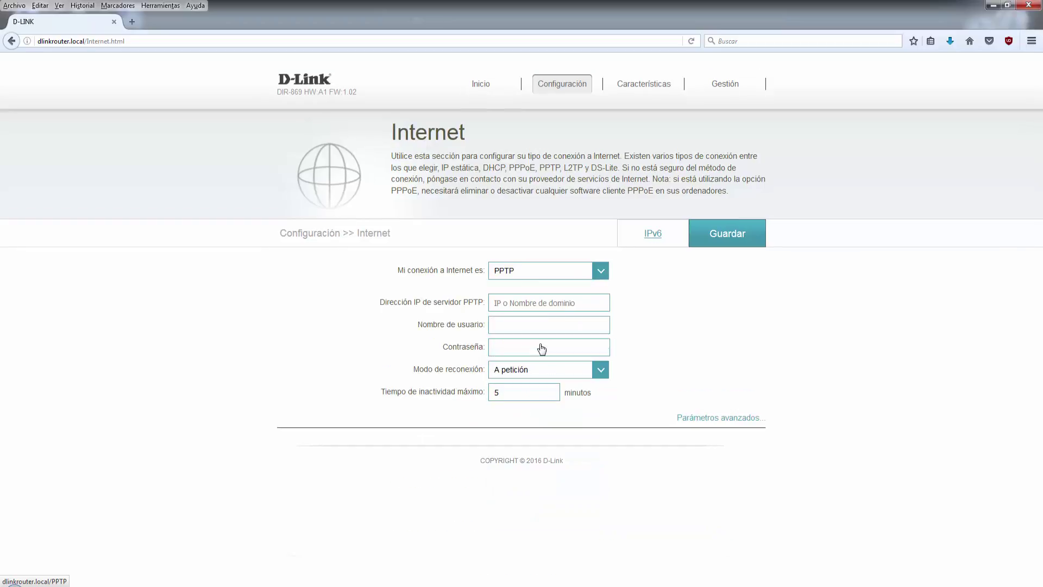
click(554, 270)
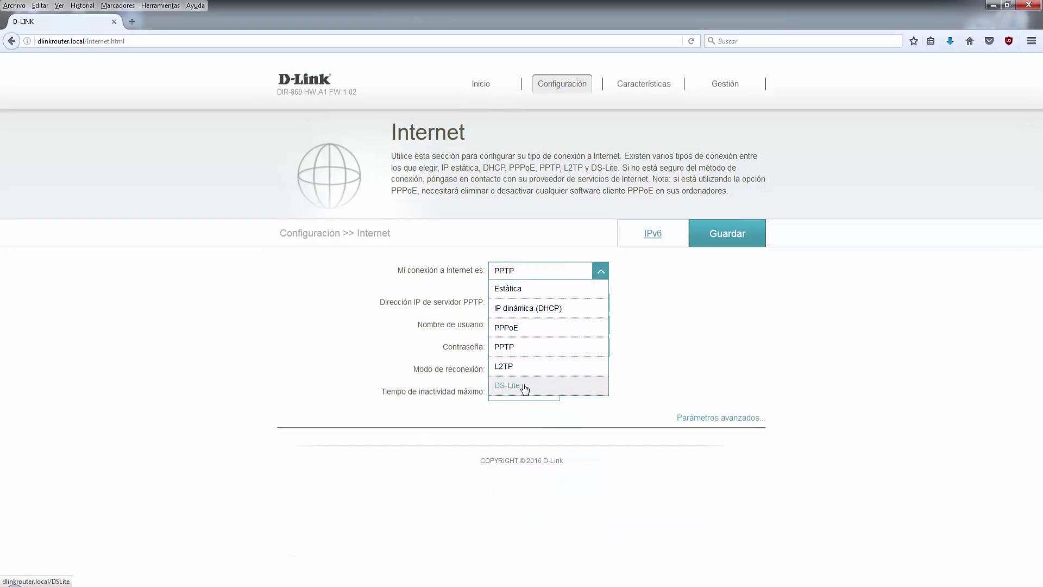
click(579, 345)
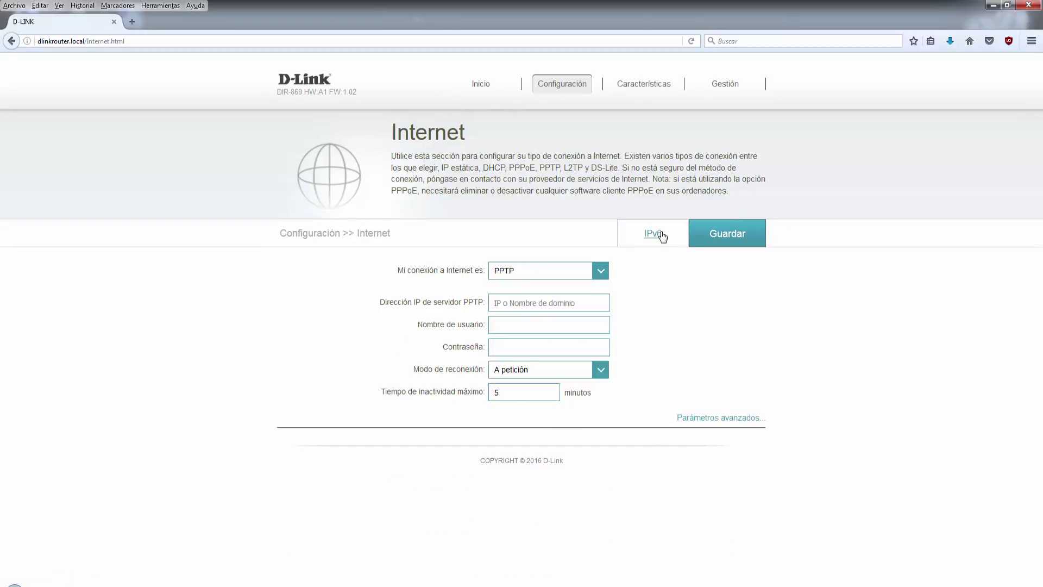
Open the IPv6 configuration, set the connection type to IPv6 estática, and show its advanced parameters
click(658, 235)
click(538, 267)
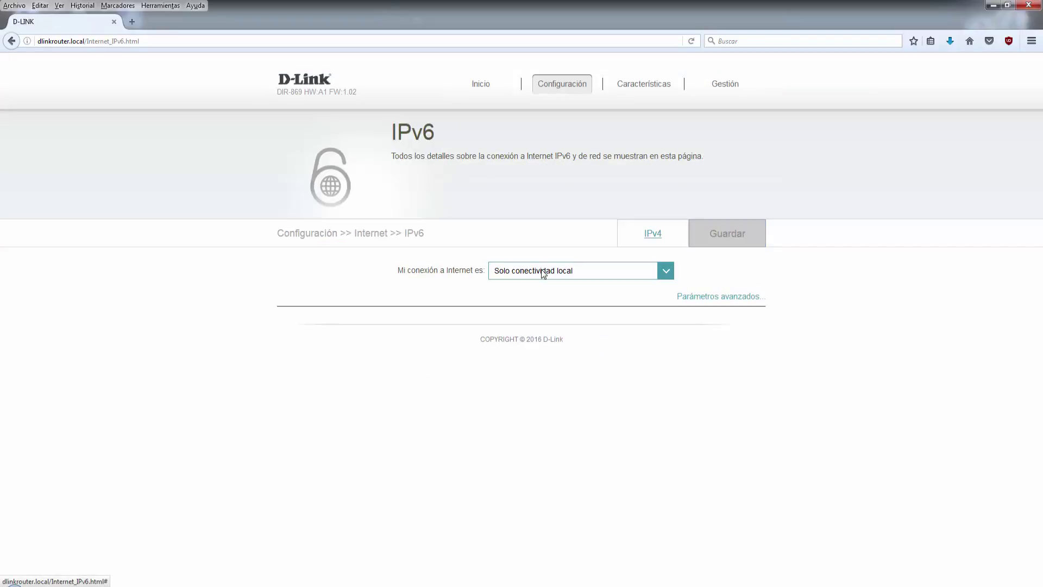
click(554, 272)
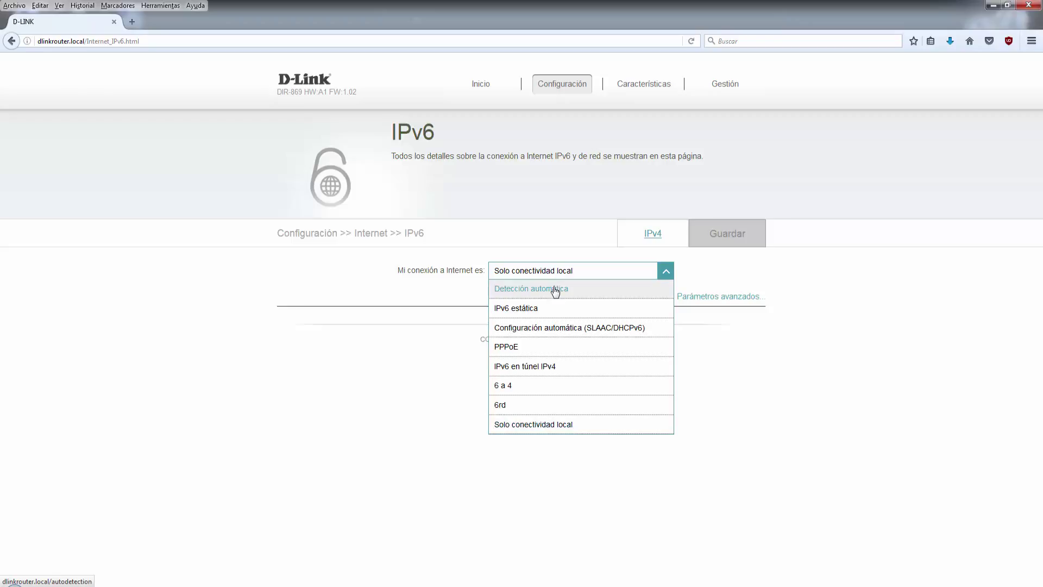
click(548, 308)
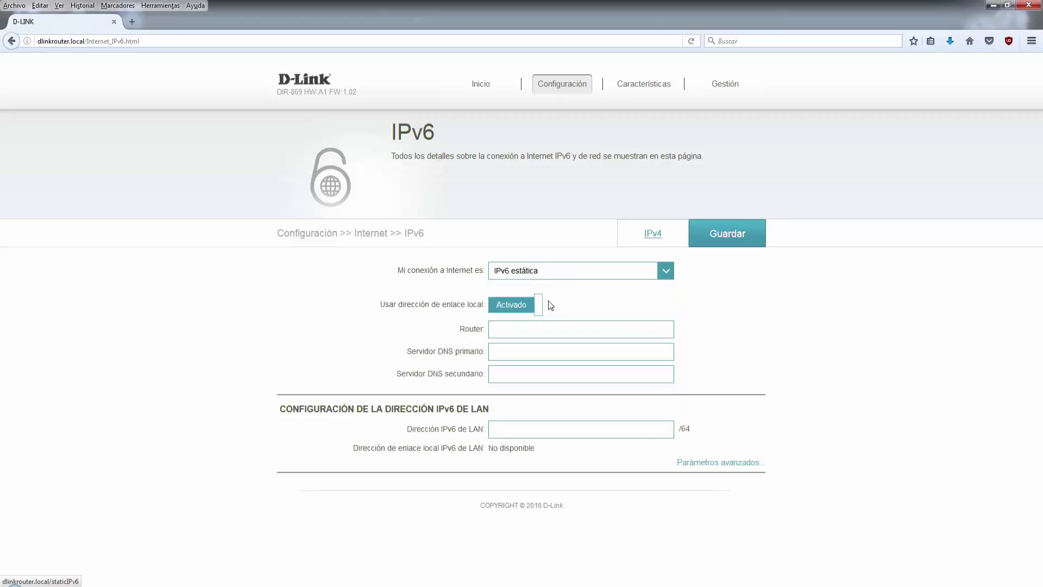
click(695, 467)
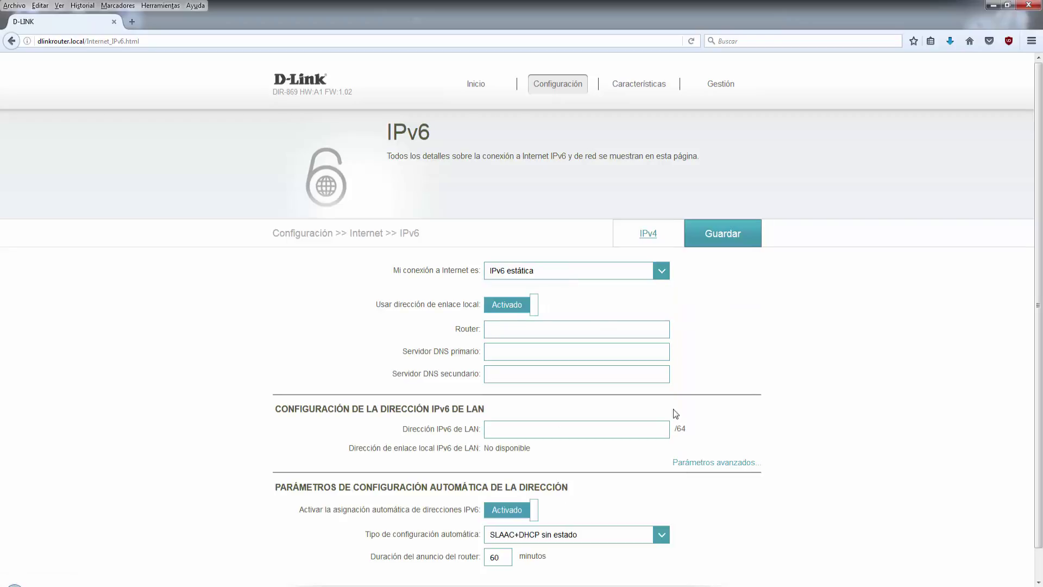
scroll(672, 402, down, 2)
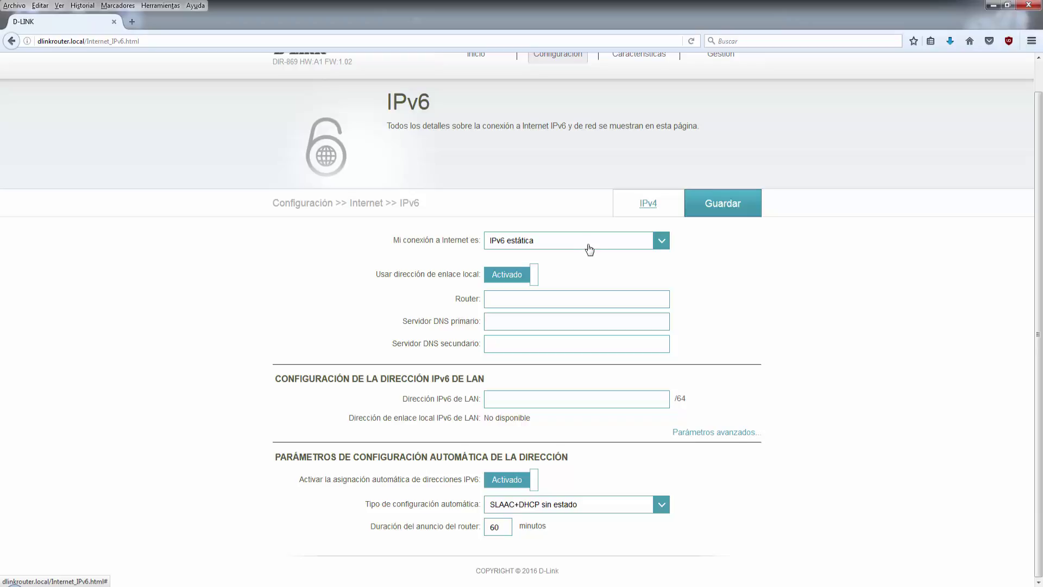
Try disabling the link-local address and the automatic IPv6 address assignment, re-enabling each one
click(518, 277)
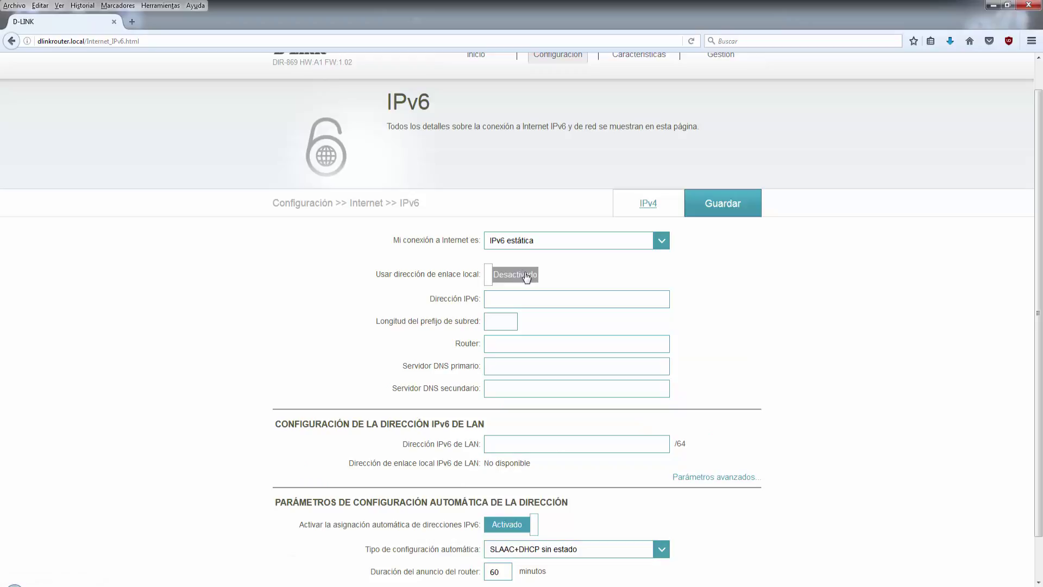
click(526, 276)
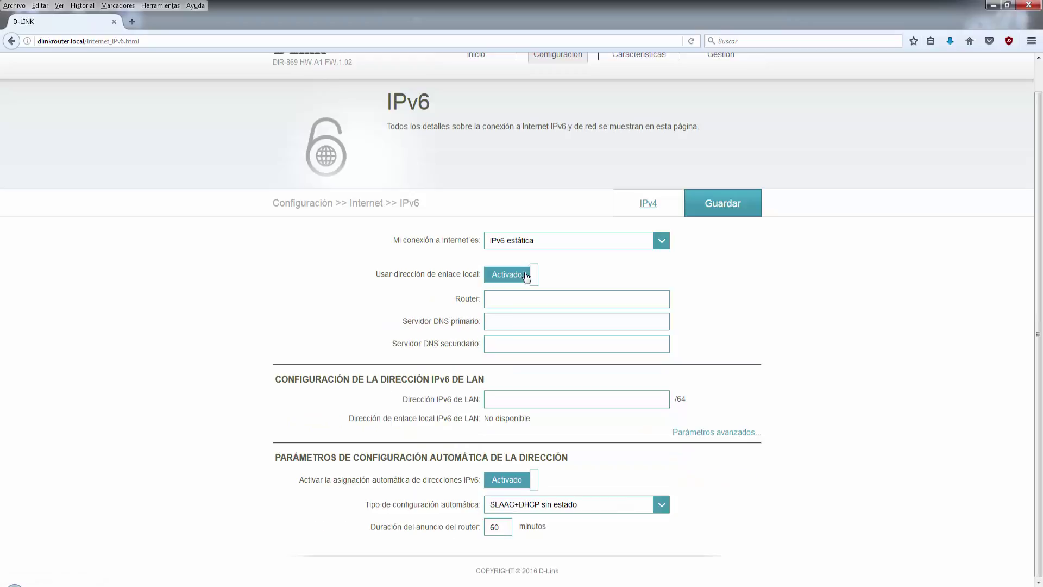
click(522, 481)
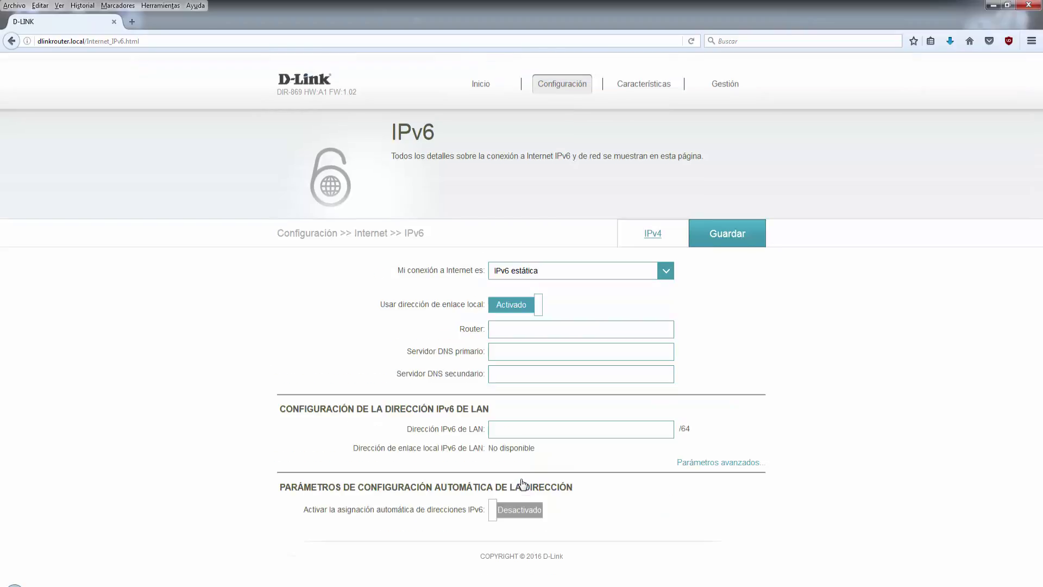
click(522, 515)
scroll(552, 282, down, 1)
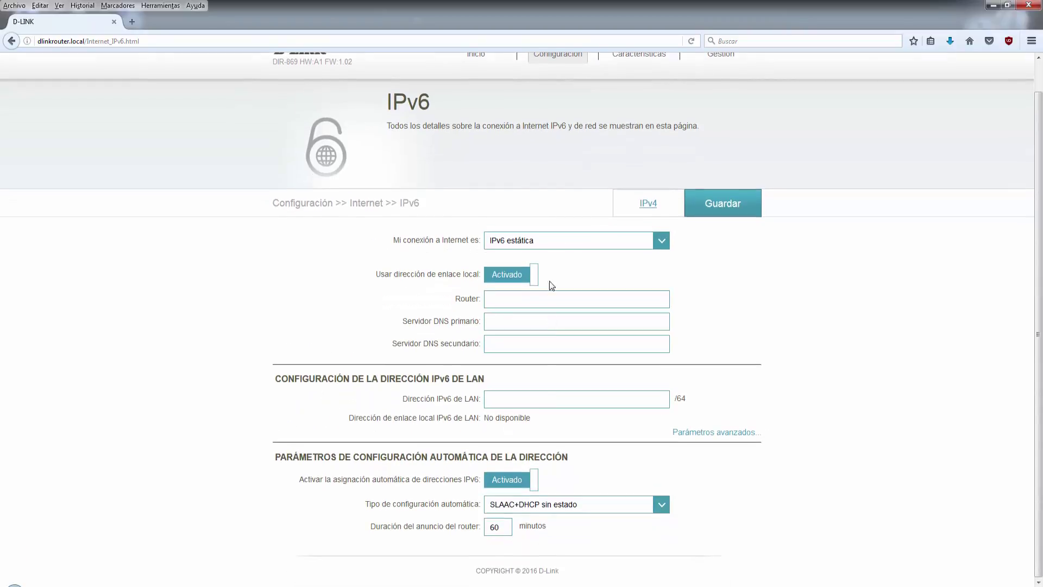
Set the IPv6 connection type to Configuración automática (SLAAC/DHCPv6) and view the available automatic configuration types
click(566, 243)
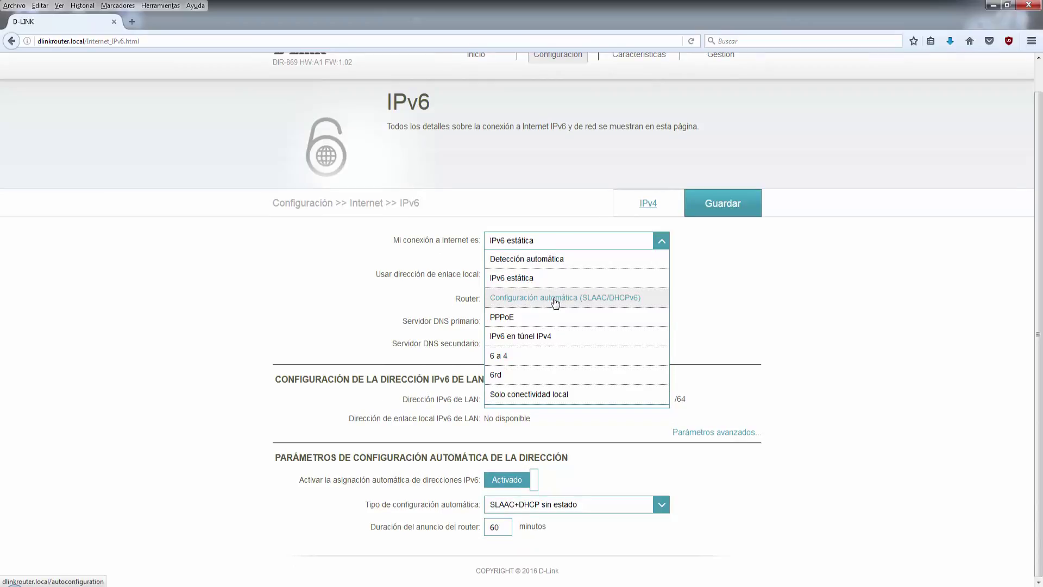
scroll(555, 303, up, 1)
click(561, 263)
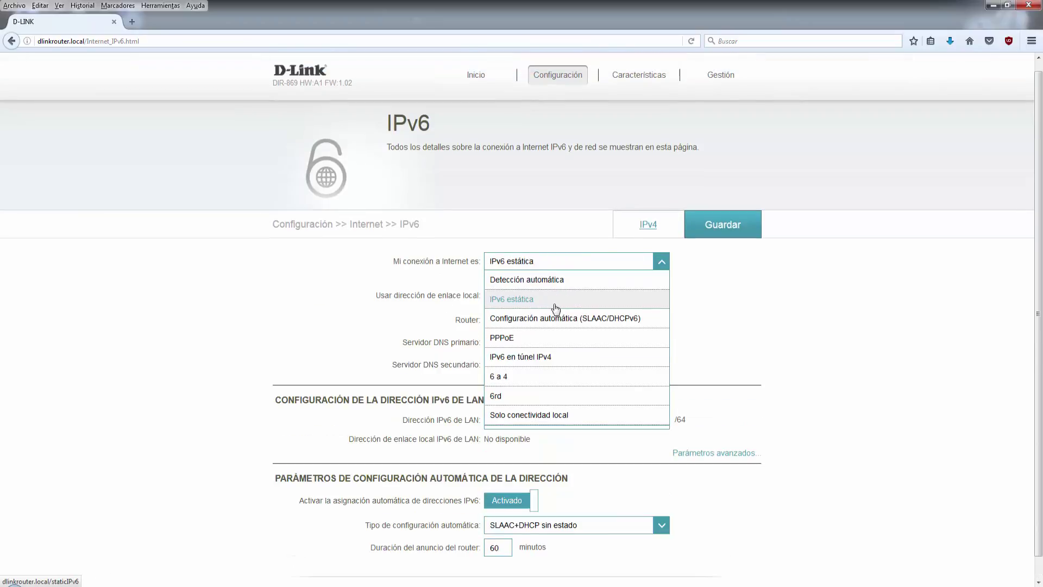
click(570, 324)
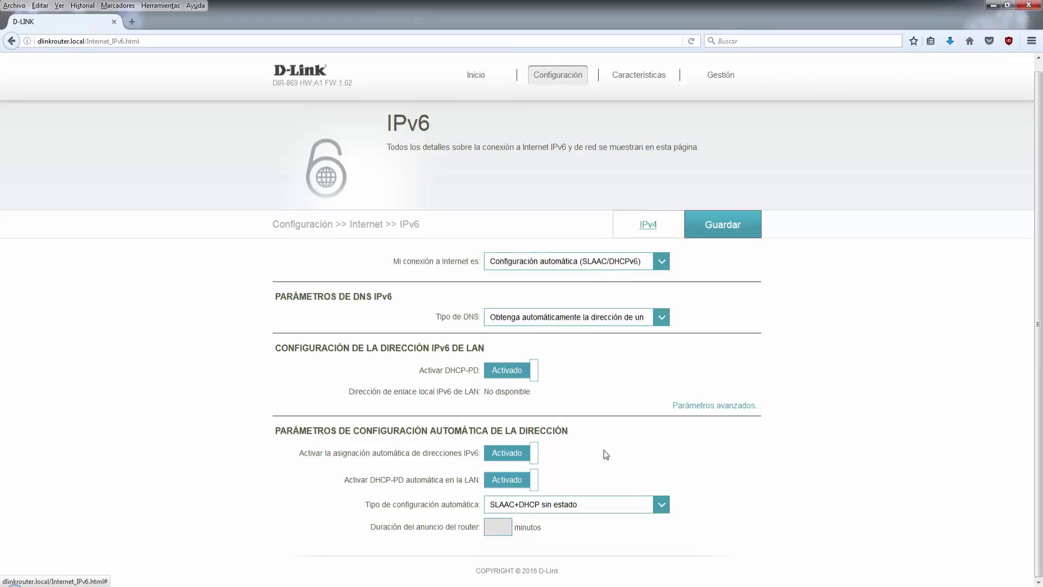
click(613, 505)
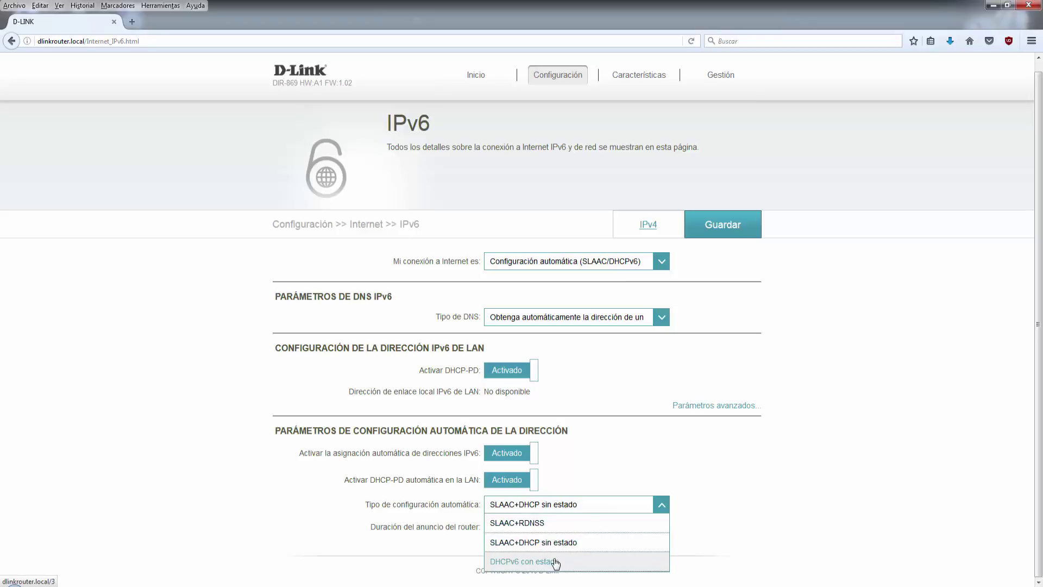
click(591, 464)
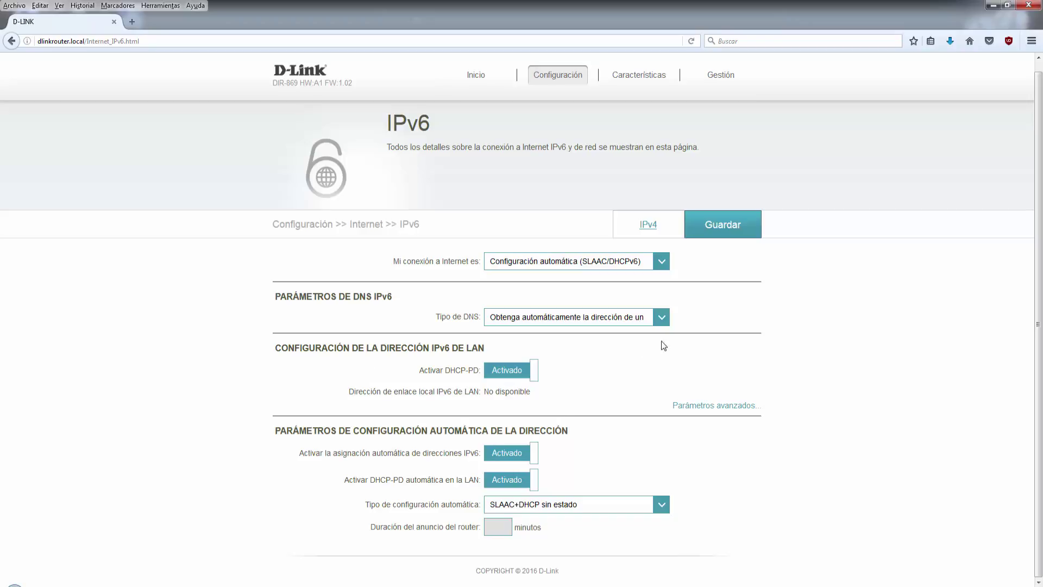
Set the IPv6 connection type to IPv6 en túnel IPv4 and examine its remote and local address fields
click(610, 266)
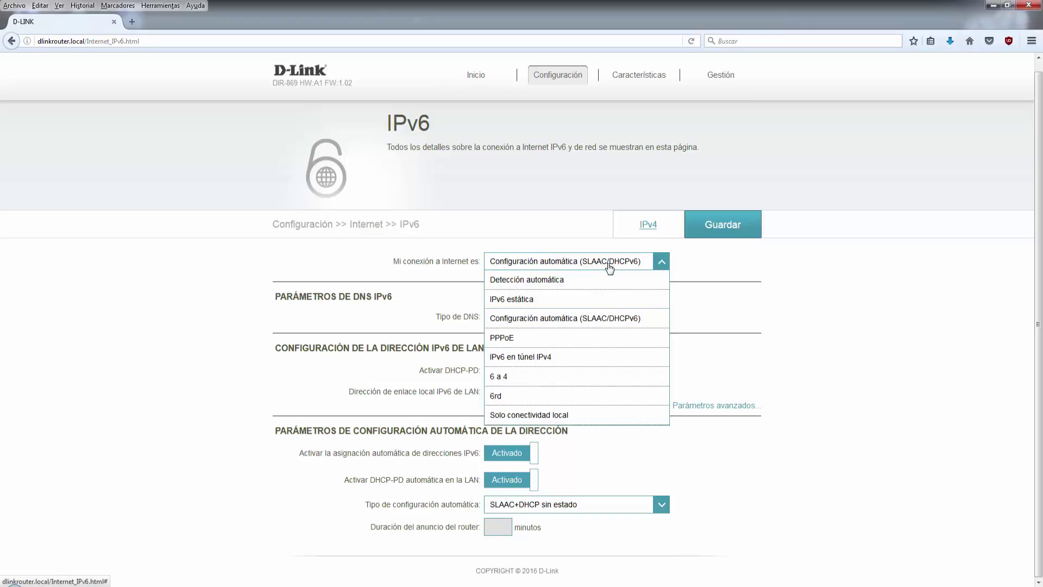
click(556, 358)
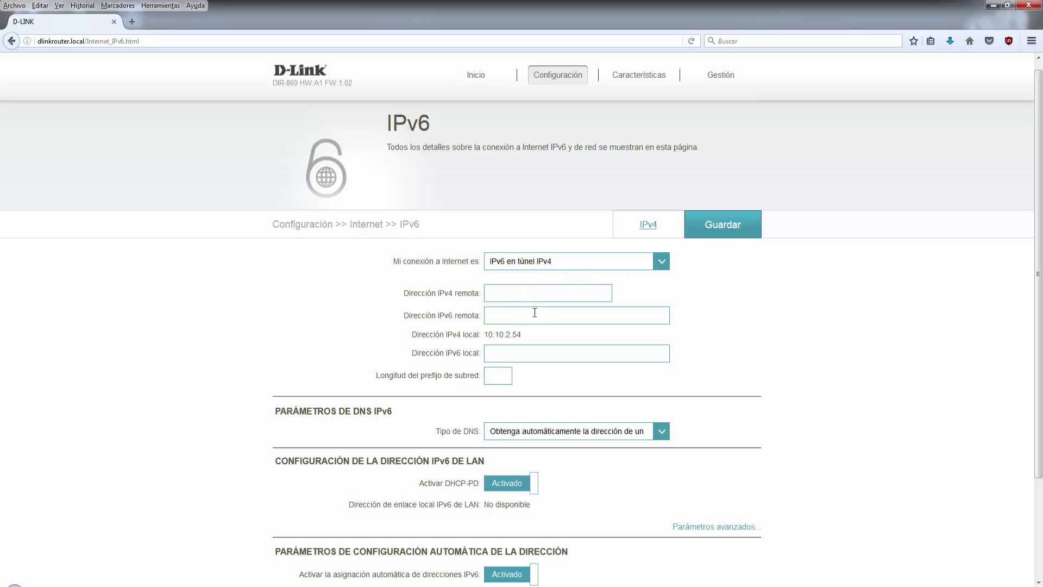
drag(412, 337, 526, 340)
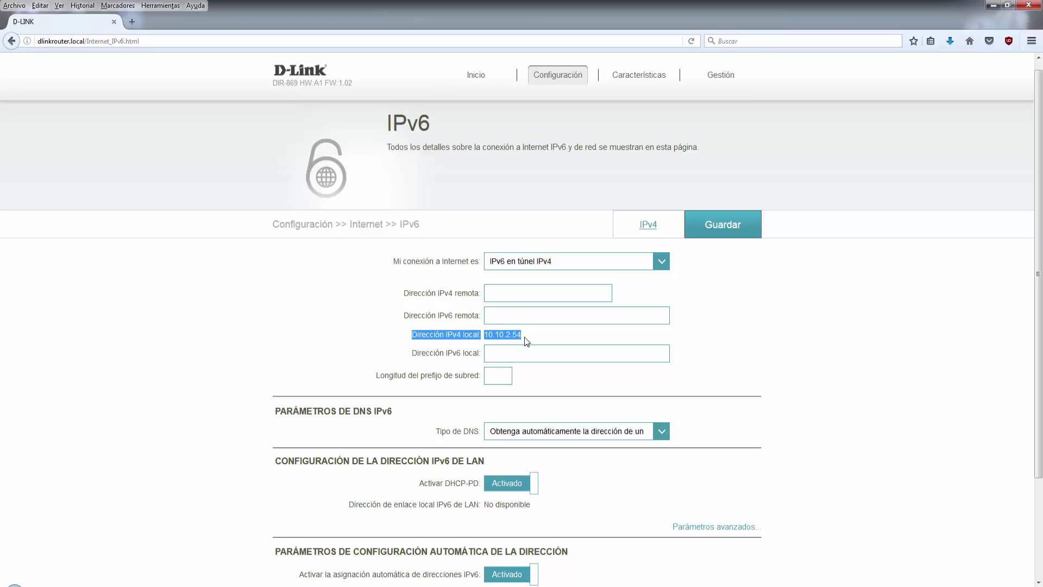
click(534, 341)
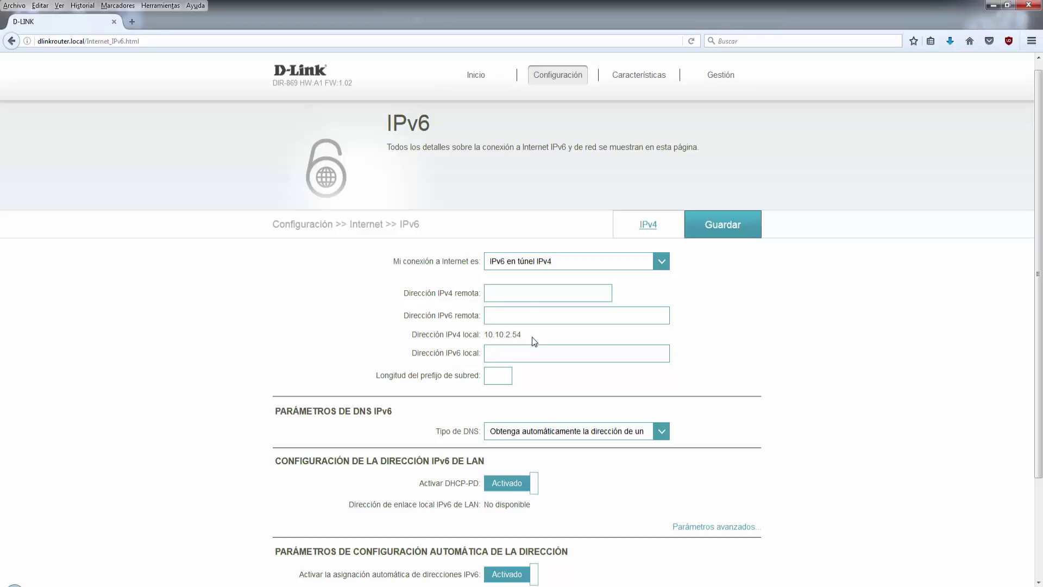
click(517, 294)
click(516, 315)
click(515, 348)
drag(521, 335, 411, 334)
click(449, 337)
Look through the tunnel's DNS, LAN address and automatic configuration parameters
scroll(510, 363, down, 2)
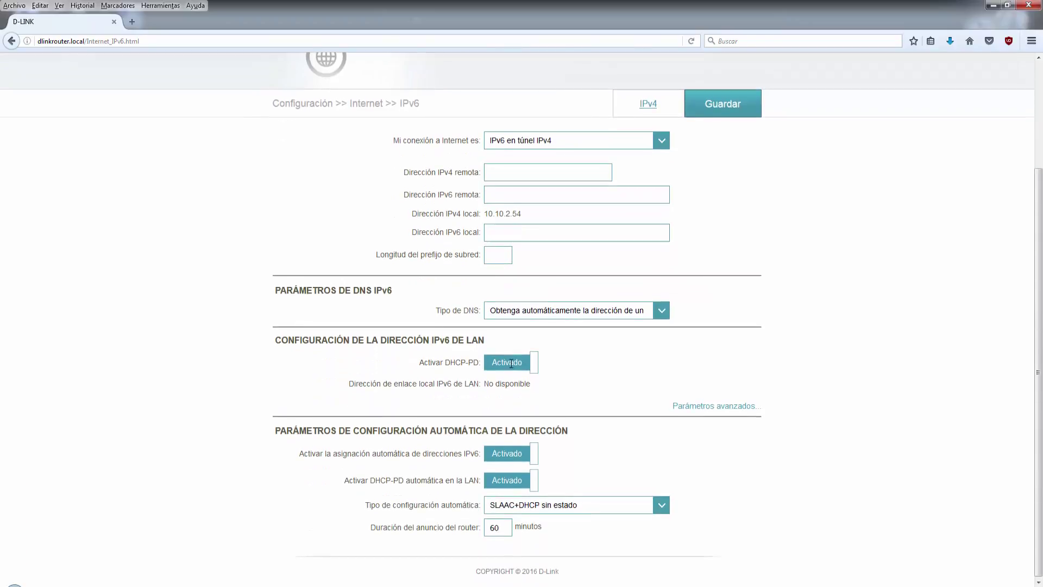
scroll(522, 353, up, 3)
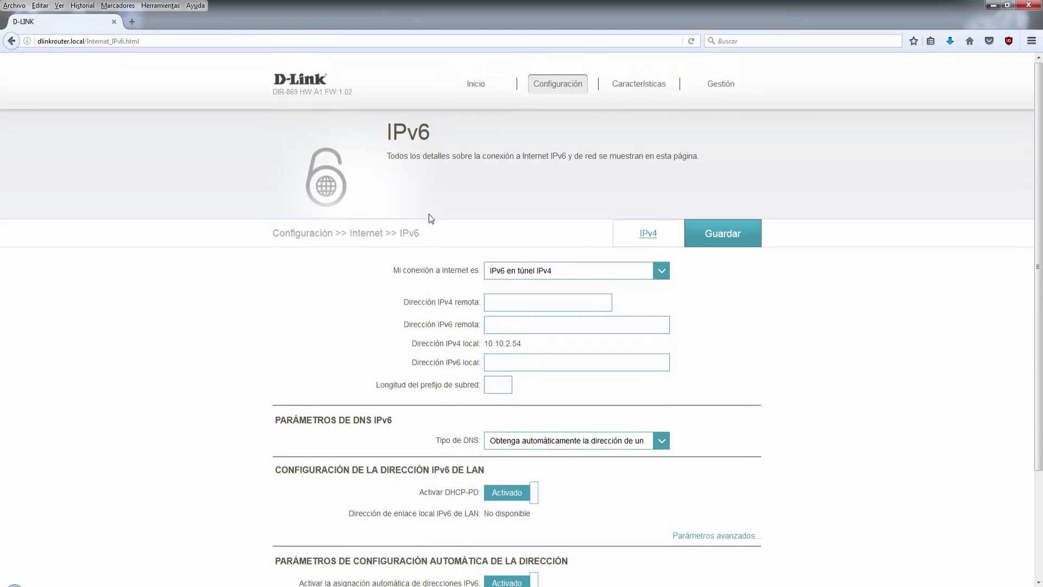
scroll(684, 304, down, 2)
scroll(685, 304, up, 2)
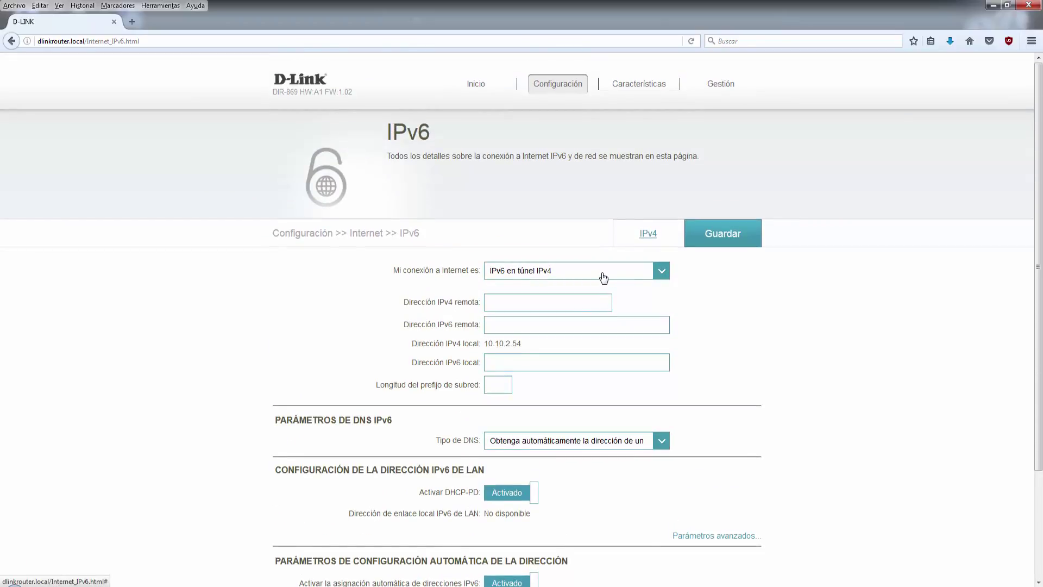
Set the IPv6 connection type to 6 a 4 to show its settings
click(603, 277)
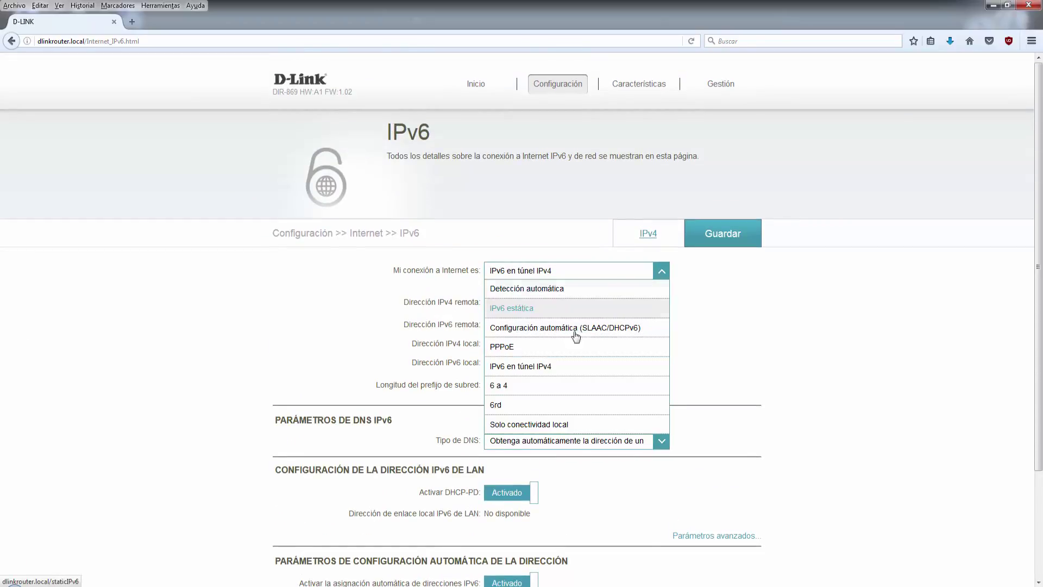
click(540, 387)
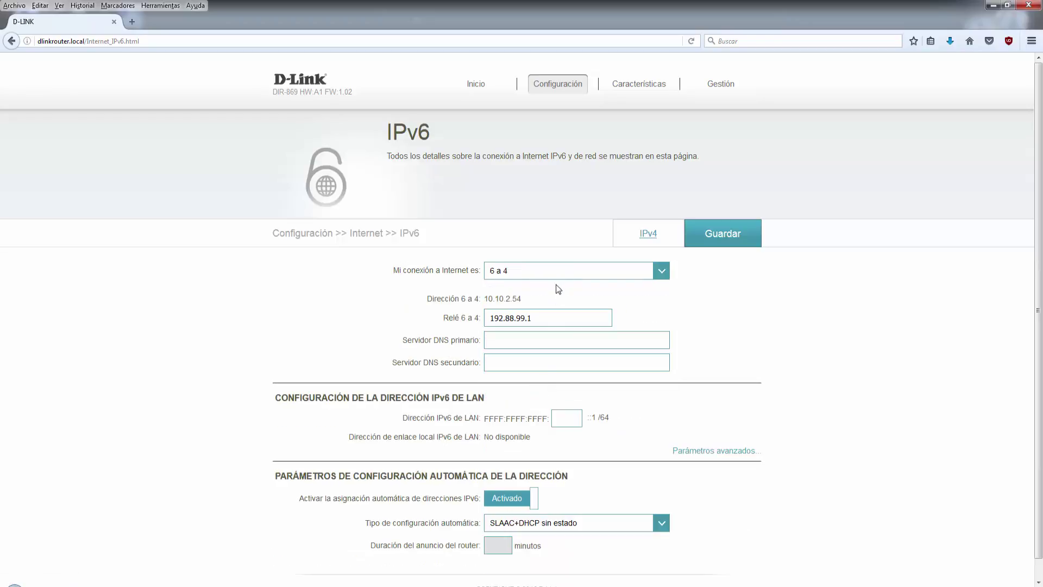
Reselect 6 a 4 as the IPv6 connection type and switch it to 6rd to examine its settings
click(574, 277)
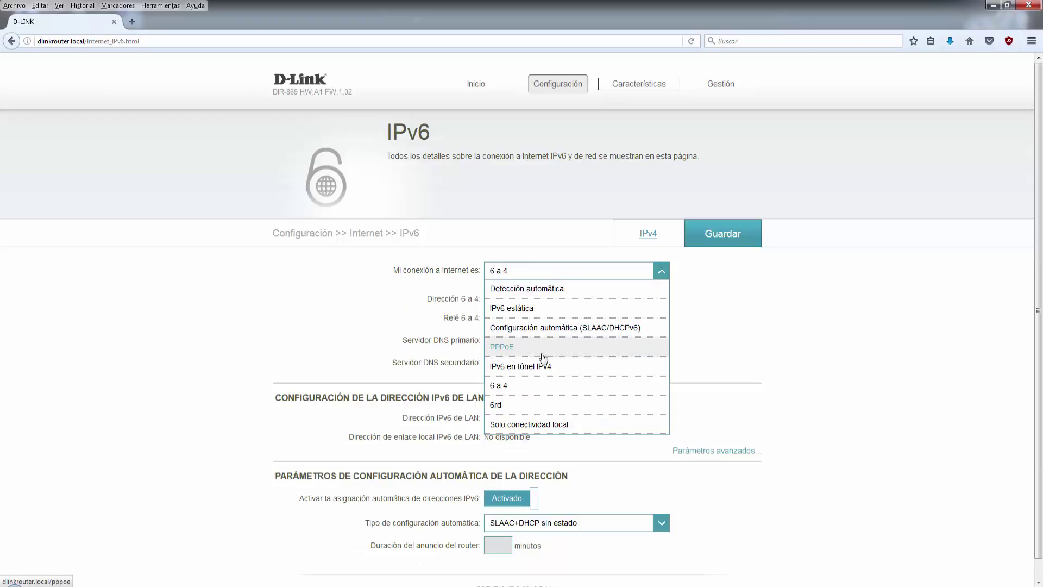
click(525, 391)
click(558, 278)
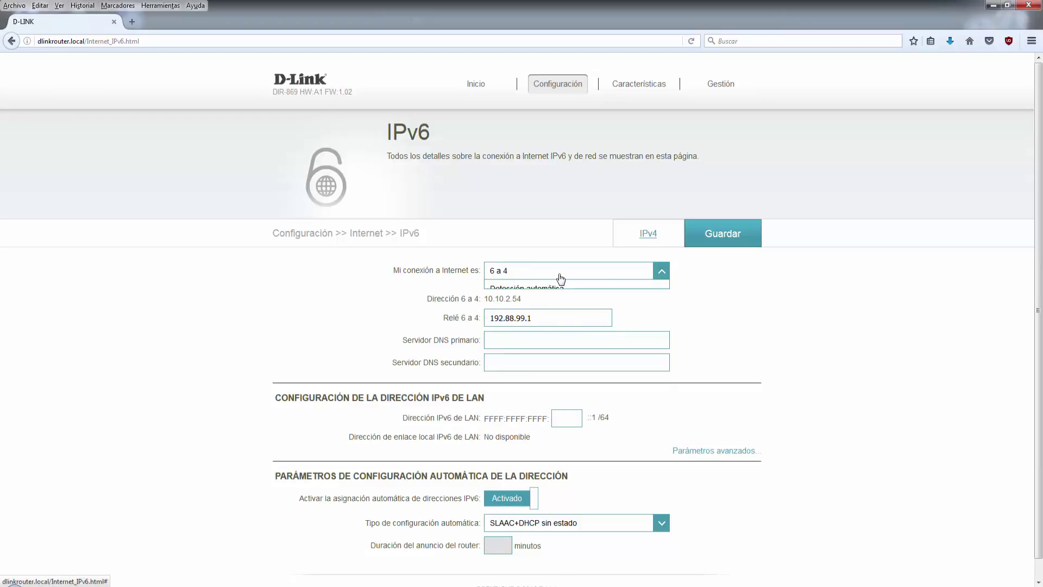
click(529, 406)
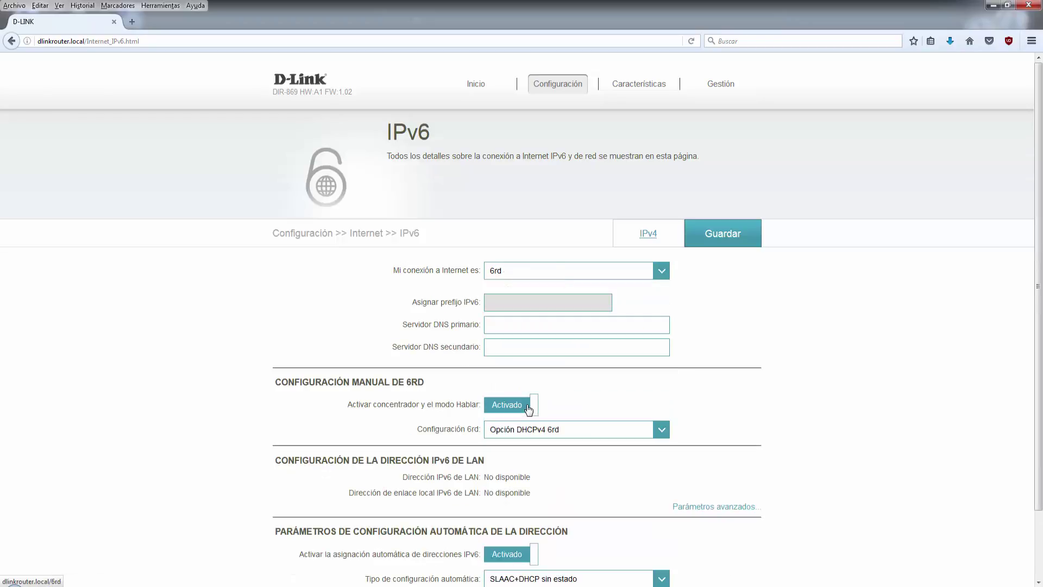
Set the IPv6 connection type to Solo conectividad local and check its ULA and advanced parameters
click(555, 272)
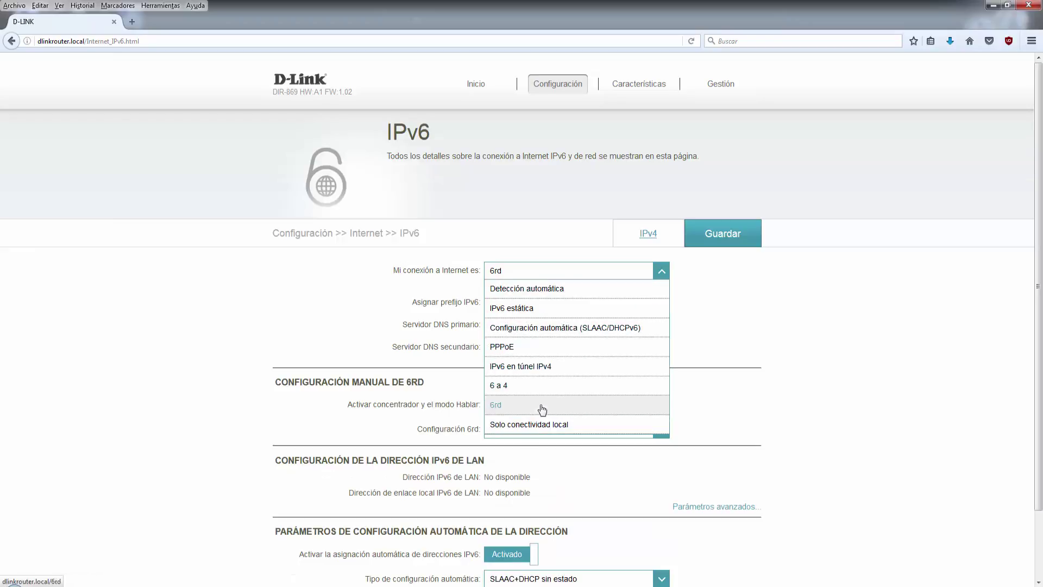
click(541, 424)
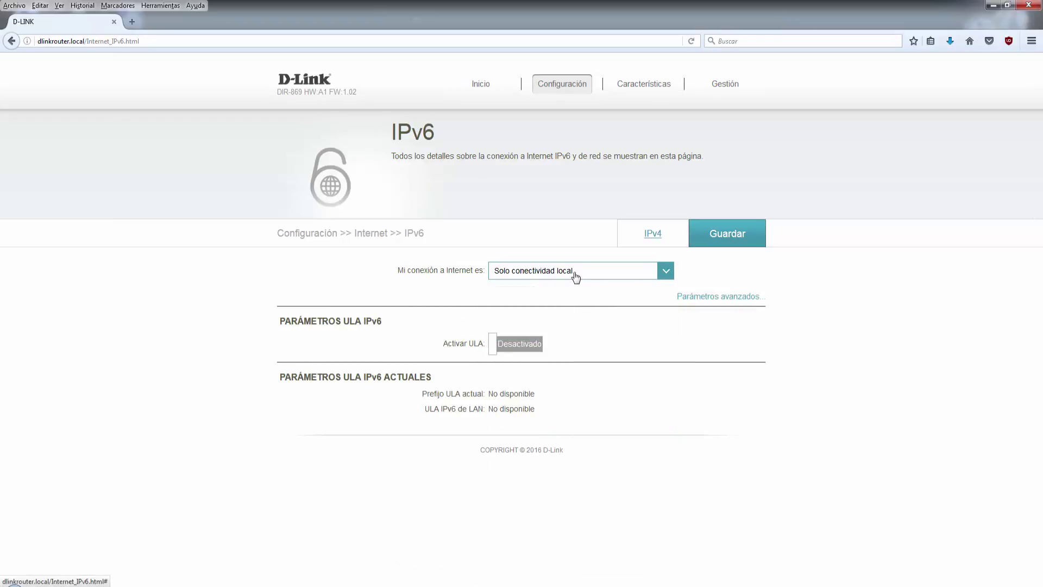
click(712, 297)
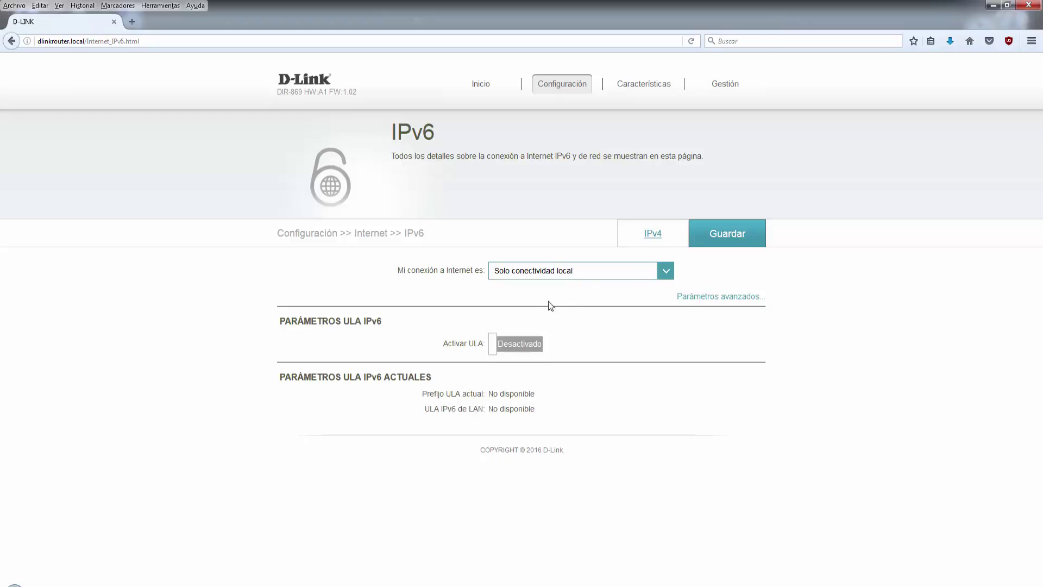
click(609, 271)
Open the Inalámbrico configuration page and expand the advanced parameters of the 2.4GHz network
mouse_move(598, 91)
click(598, 158)
click(537, 267)
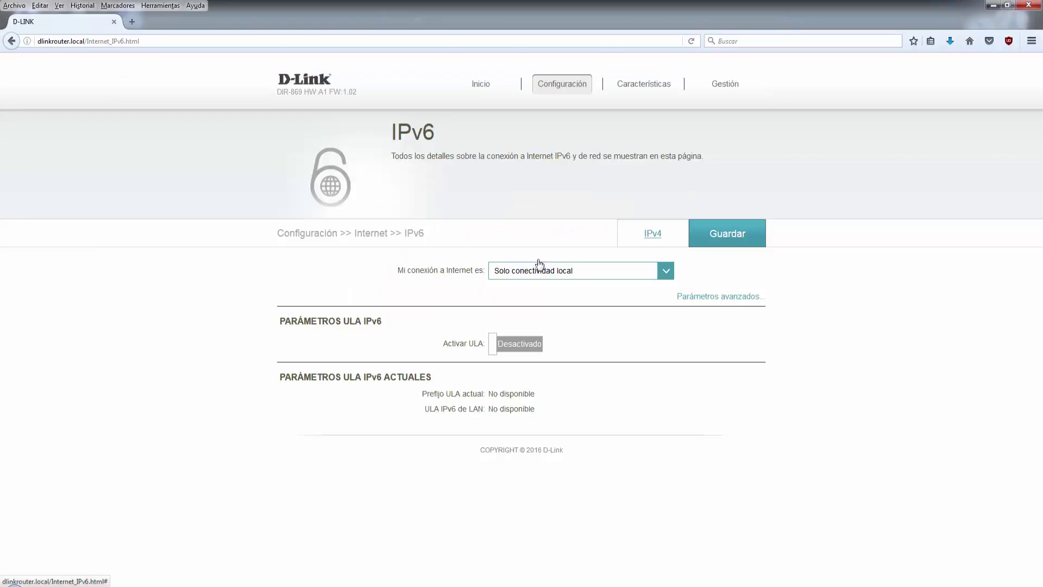
mouse_move(562, 94)
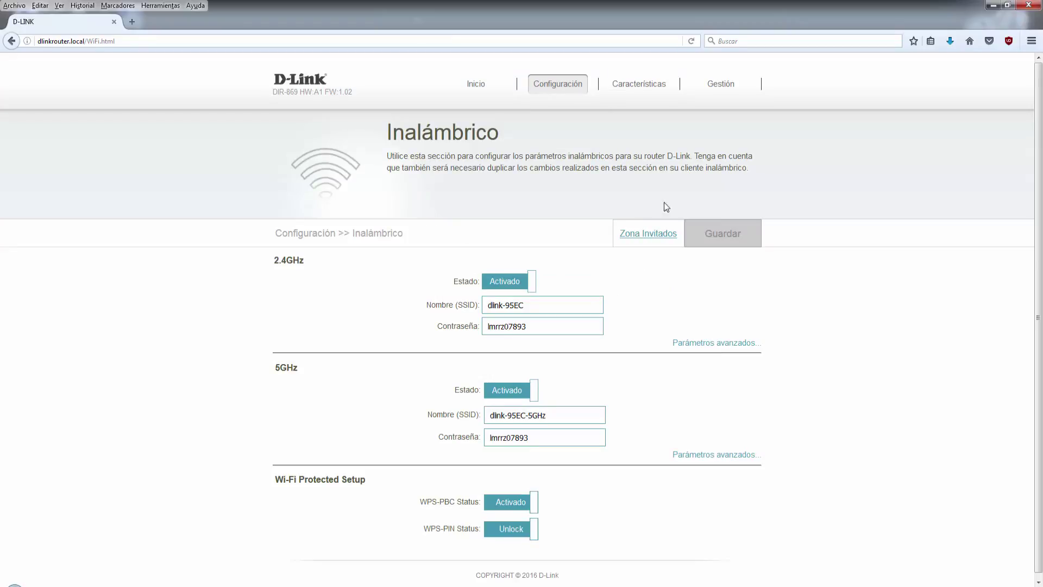
click(703, 343)
Turn the 2.4GHz network off and on again, and check its security mode options
click(505, 282)
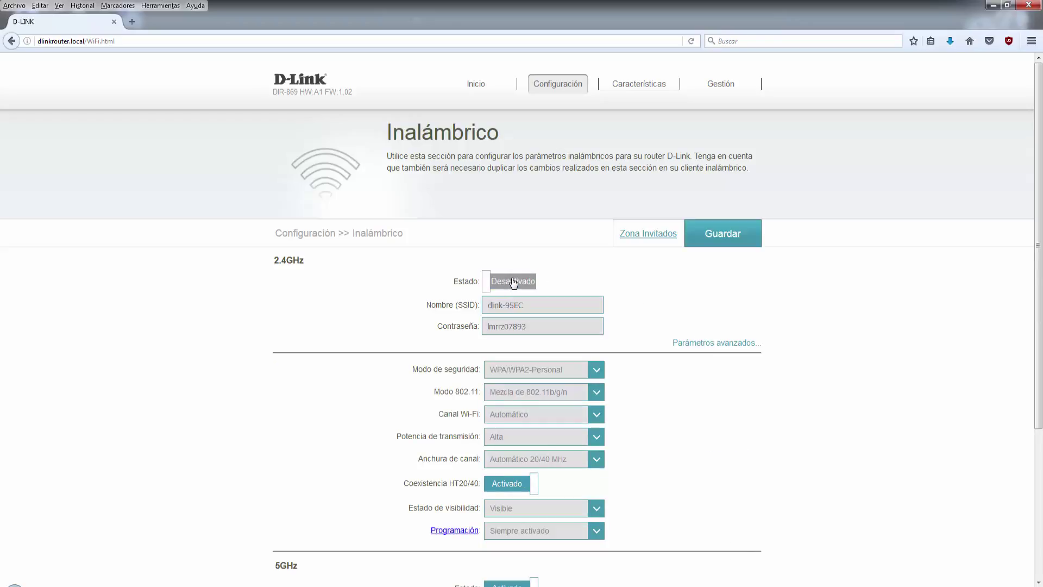
click(508, 283)
scroll(530, 257, down, 3)
scroll(530, 257, down, 3)
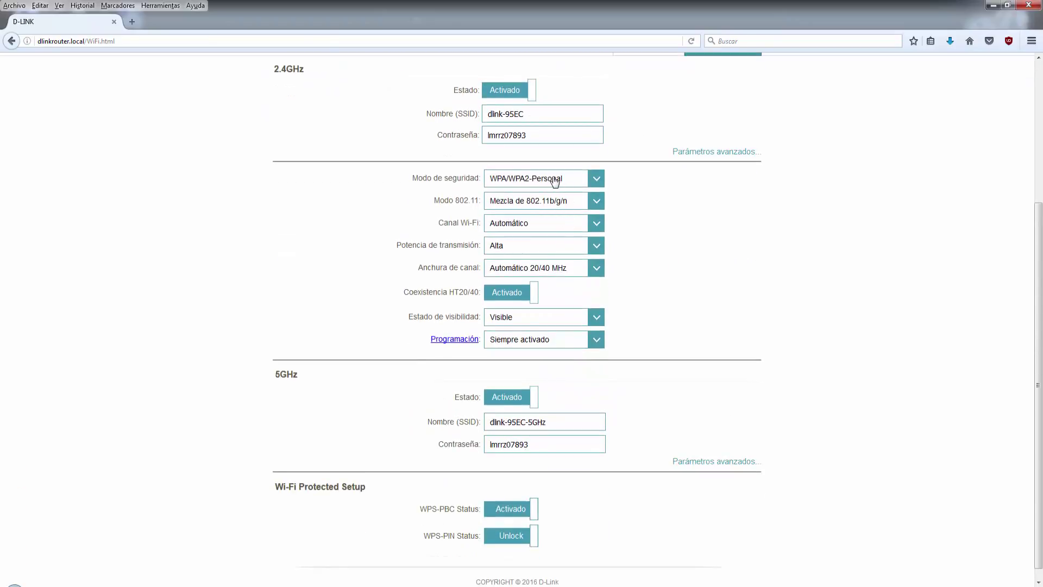
click(555, 181)
click(601, 215)
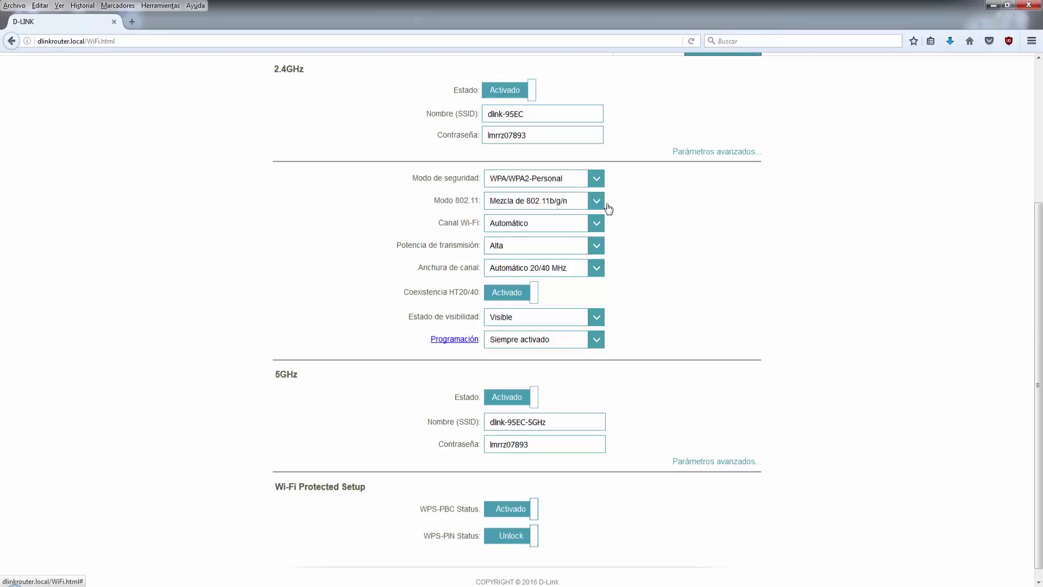
Review the available 802.11 modes and Wi-Fi channels for the 2.4GHz network
scroll(633, 207, up, 2)
click(555, 267)
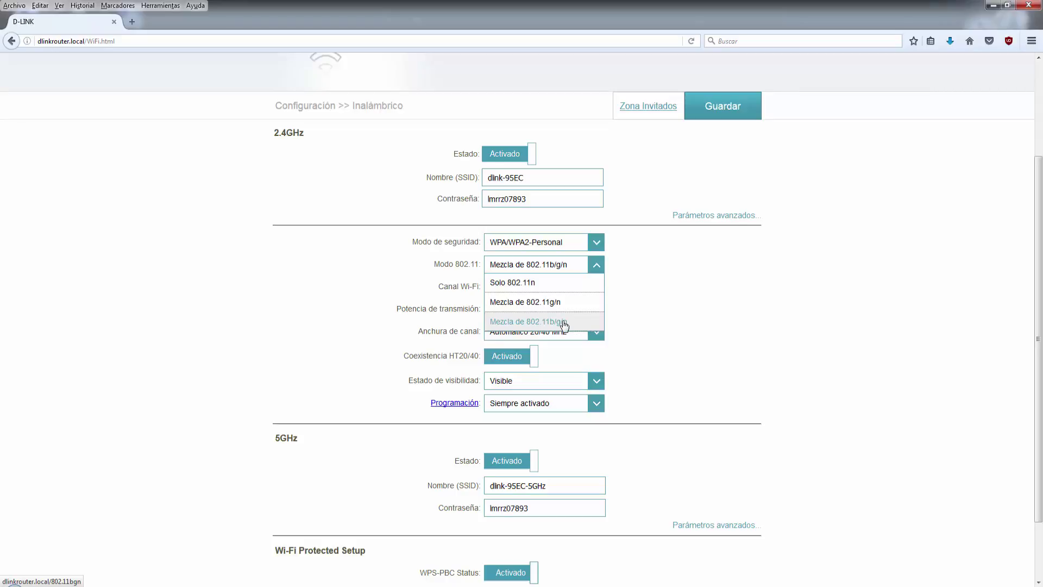
click(631, 304)
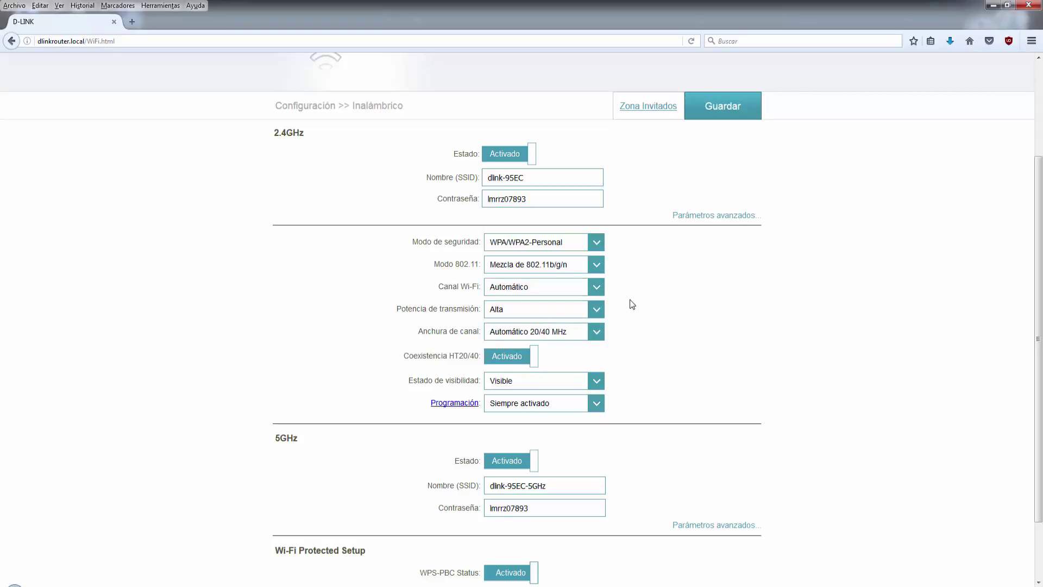
click(561, 292)
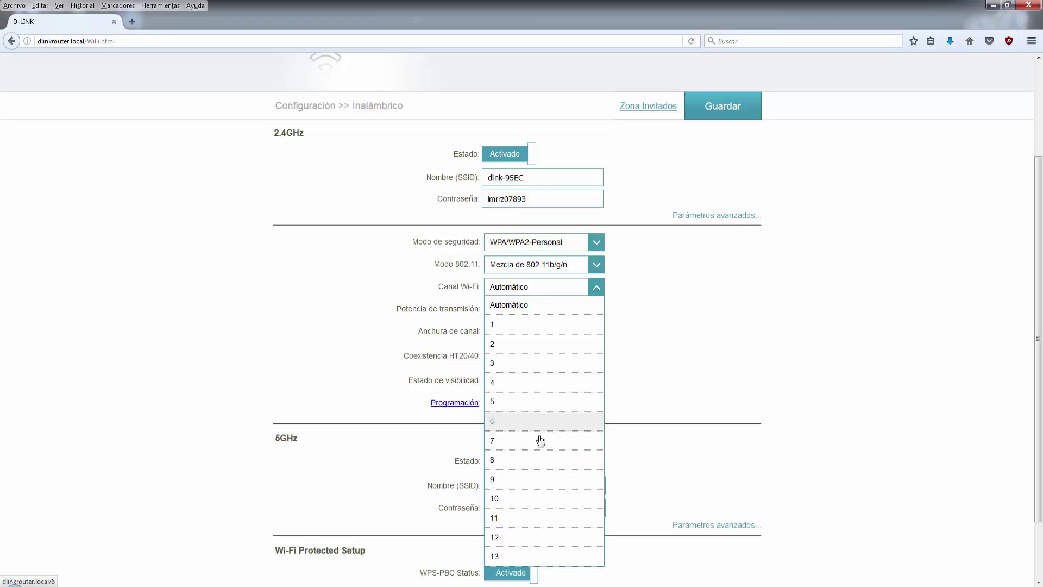
click(664, 357)
Review the 2.4GHz channel width options and disable Coexistencia HT20/40
click(545, 337)
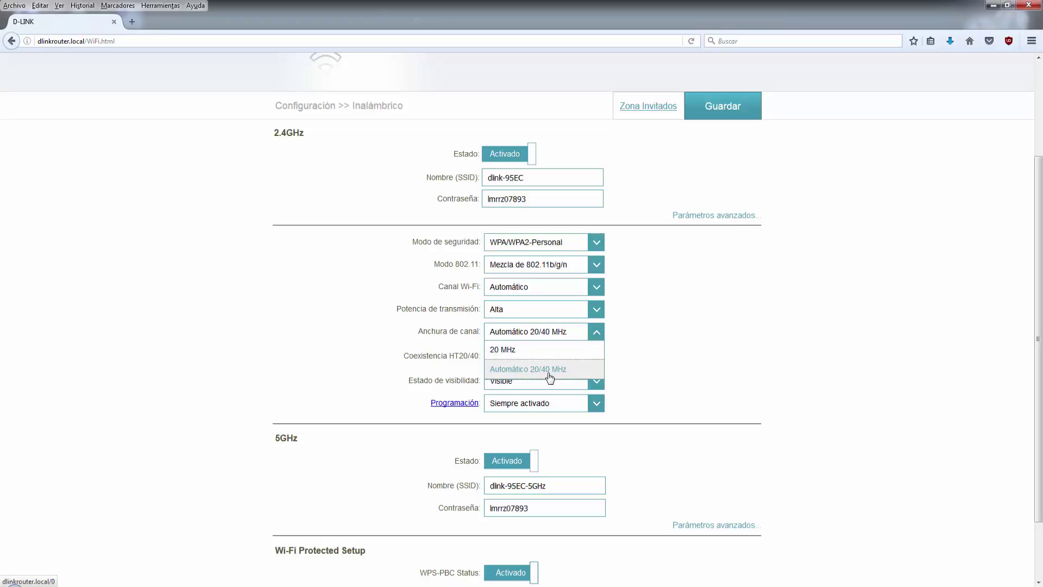
click(640, 361)
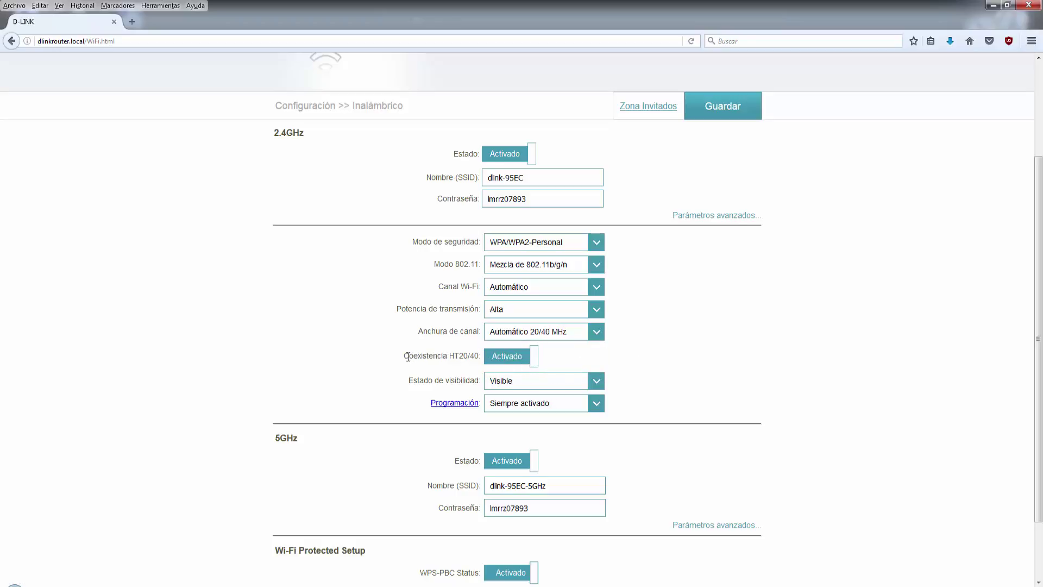
drag(408, 356, 478, 356)
click(475, 355)
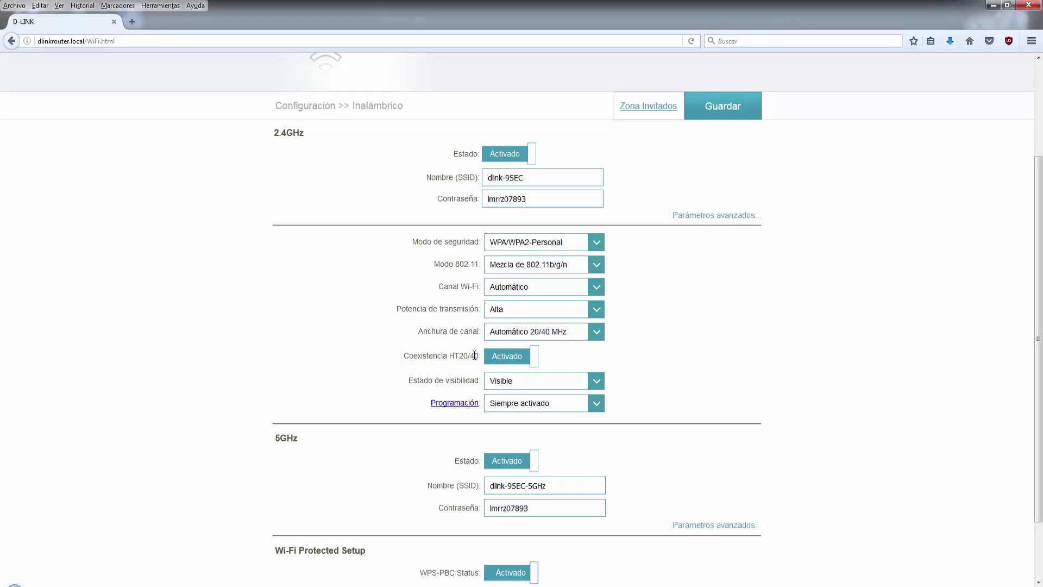
click(569, 340)
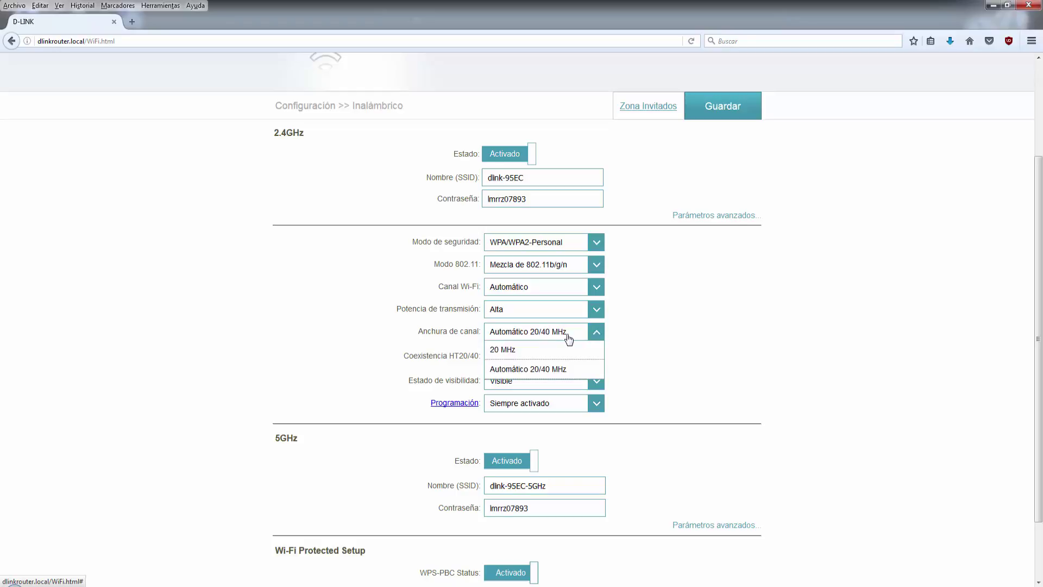
click(651, 341)
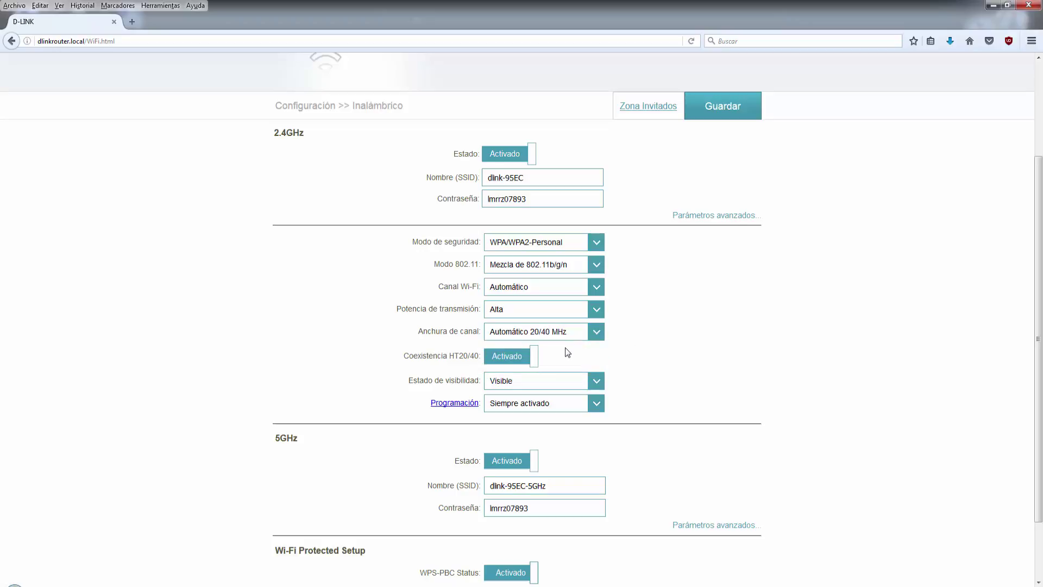
click(521, 360)
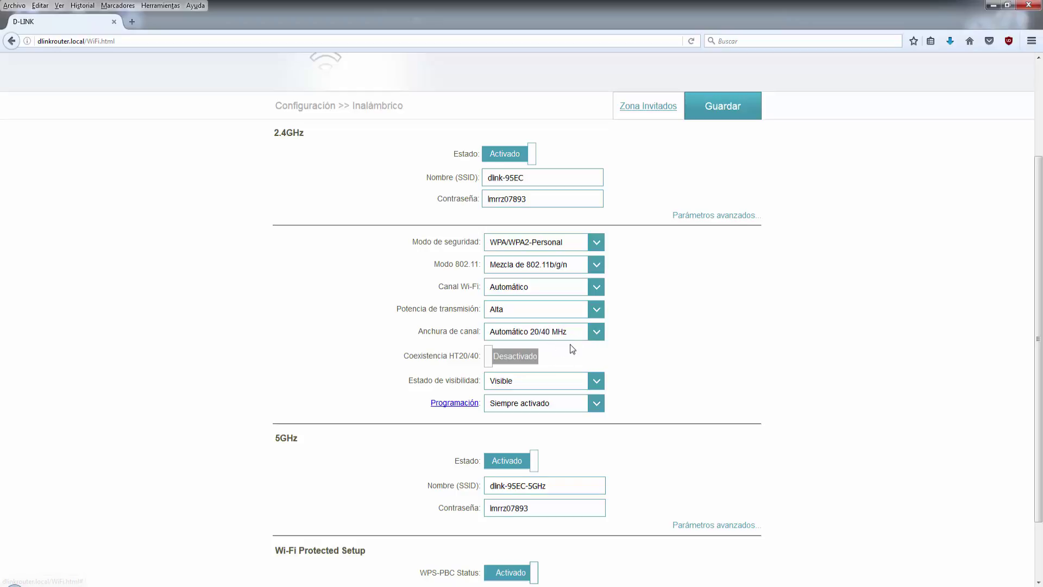
Review the visibility status and Programación options of the 2.4GHz network
scroll(609, 331, down, 3)
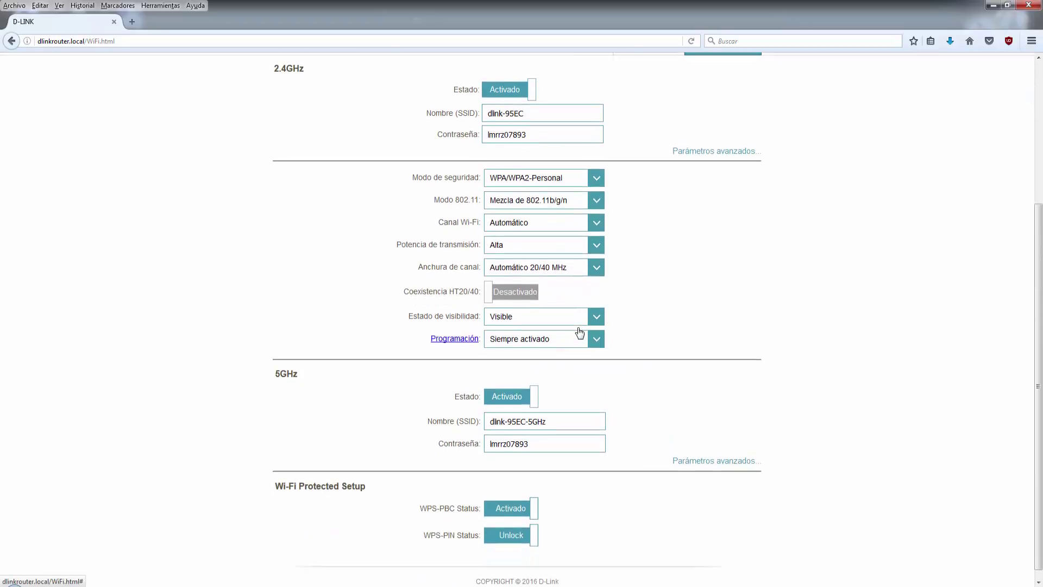
click(555, 312)
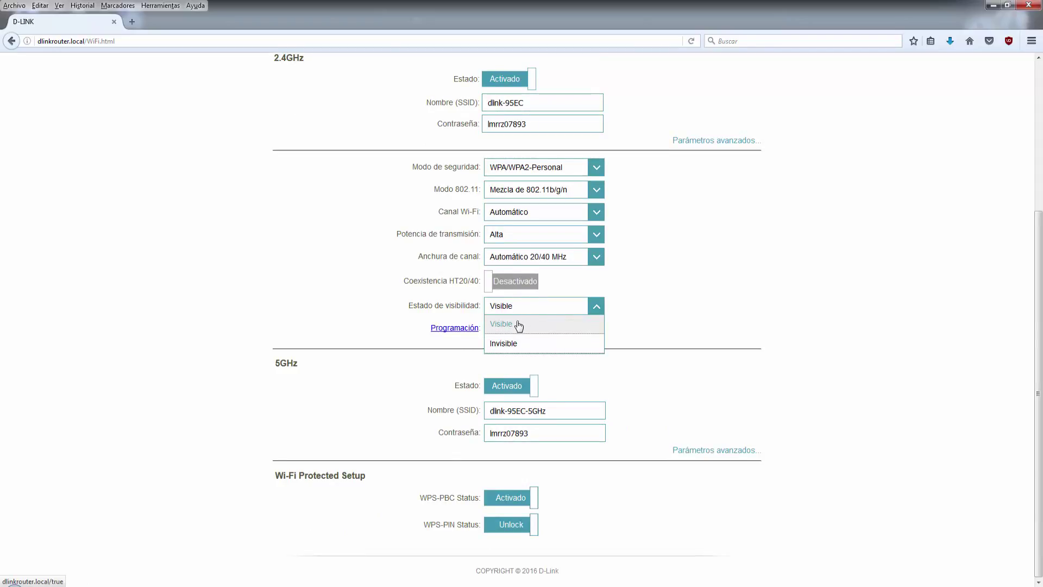
click(675, 337)
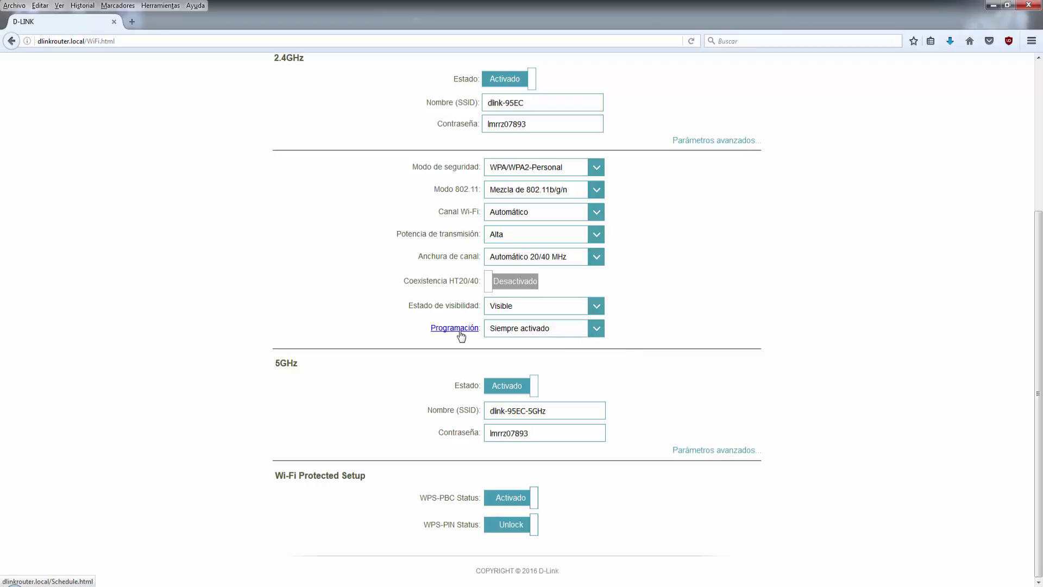
click(550, 332)
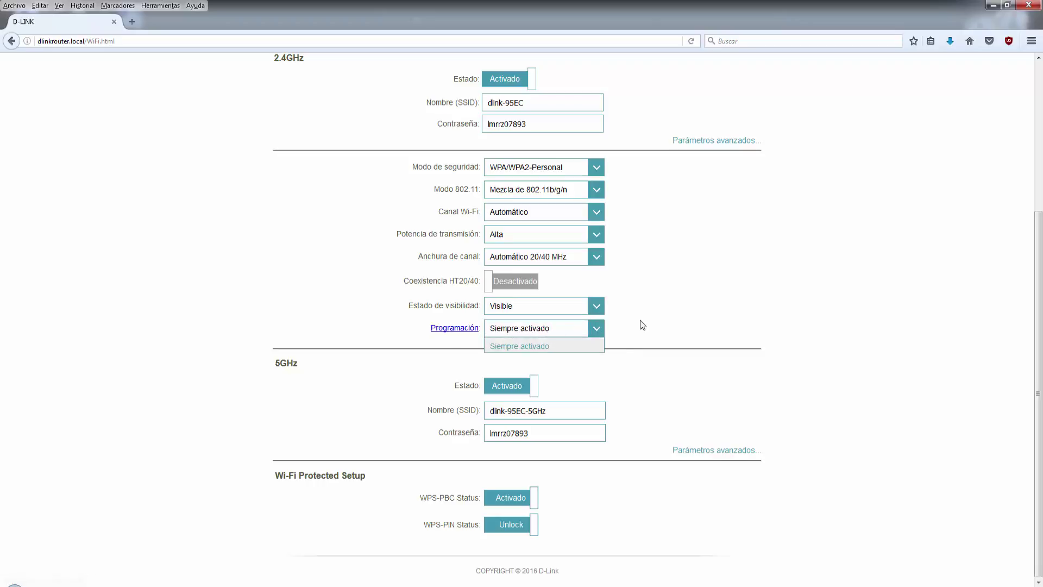
click(640, 325)
click(561, 329)
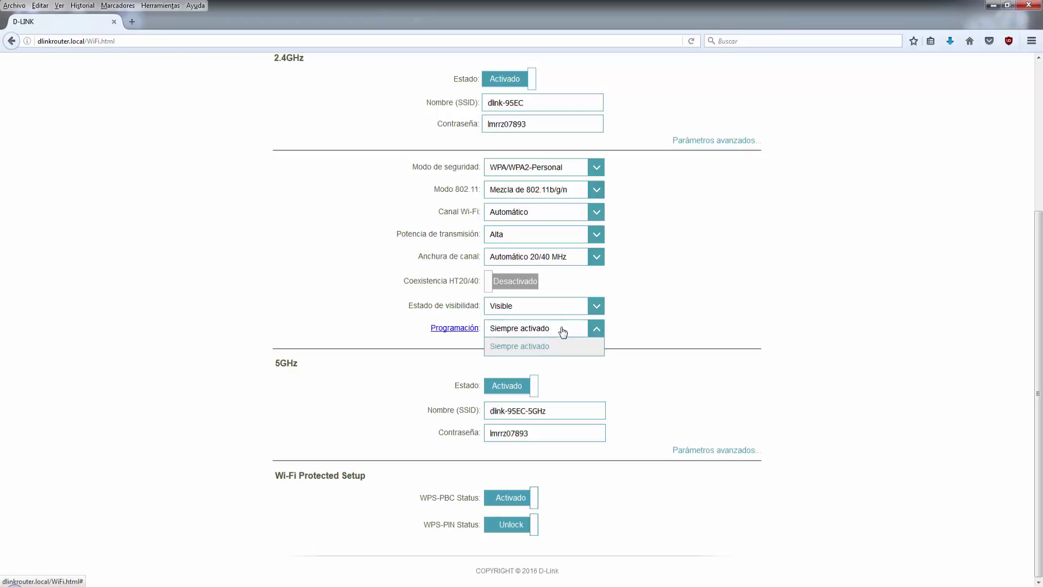
click(566, 334)
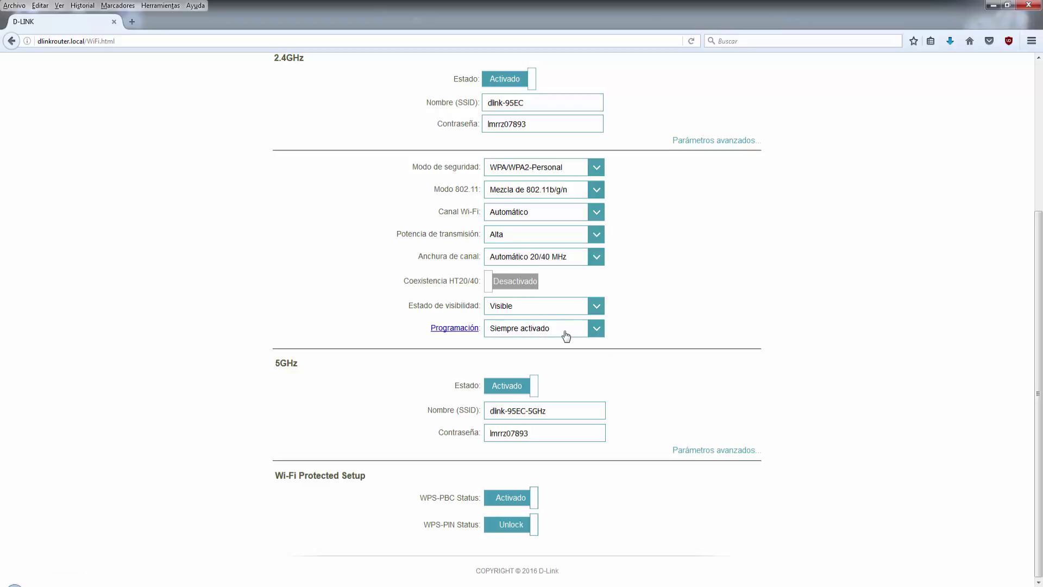
Expand the advanced parameters of the 5GHz network and review its available Wi-Fi channels
click(688, 451)
scroll(636, 352, down, 1)
scroll(634, 348, down, 4)
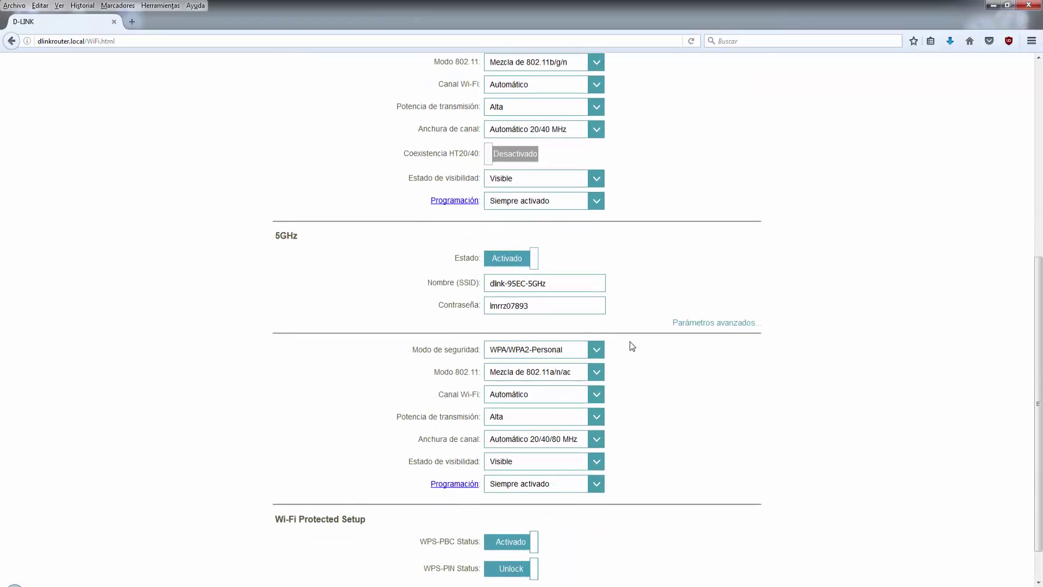
scroll(630, 341, up, 3)
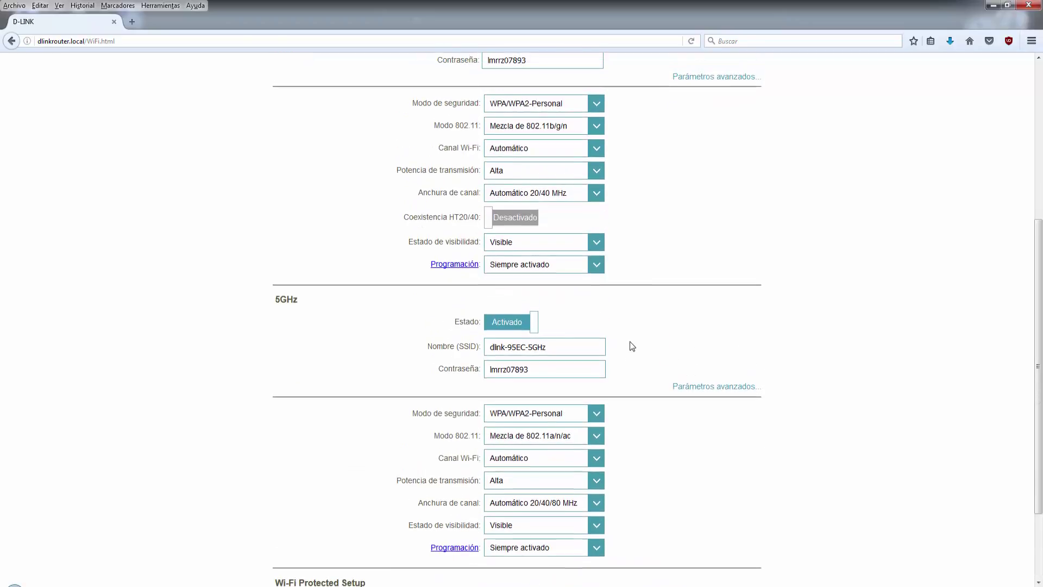
click(548, 464)
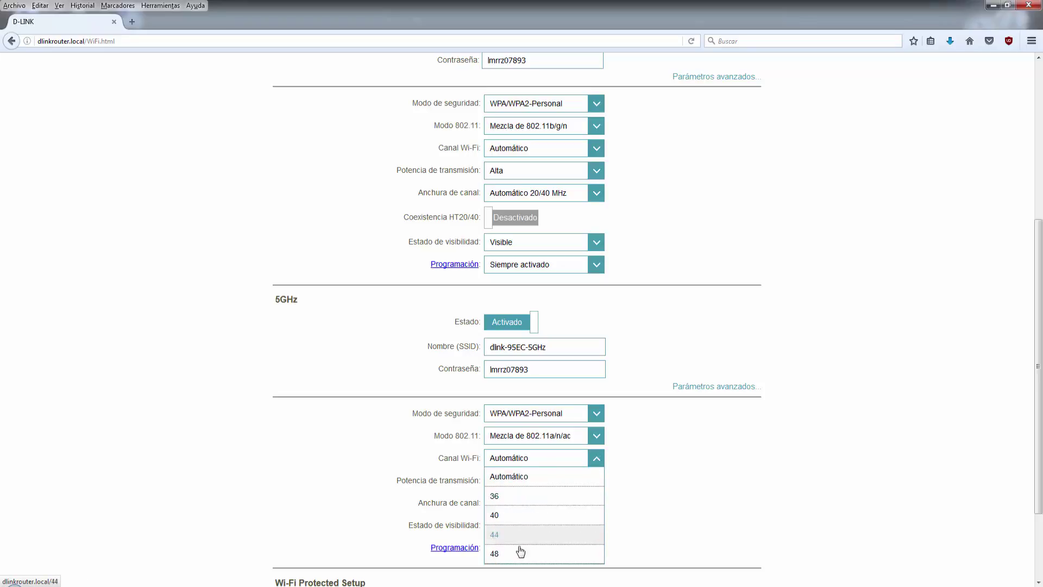
click(623, 493)
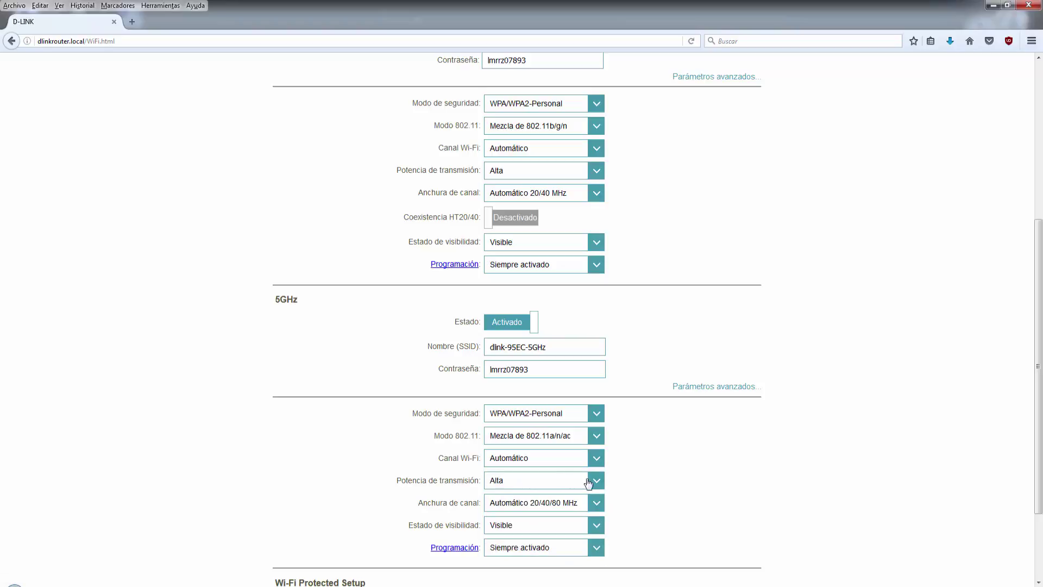
Check the 5GHz channel width options, keeping Automático 20/40/80 MHz selected
scroll(566, 482, down, 2)
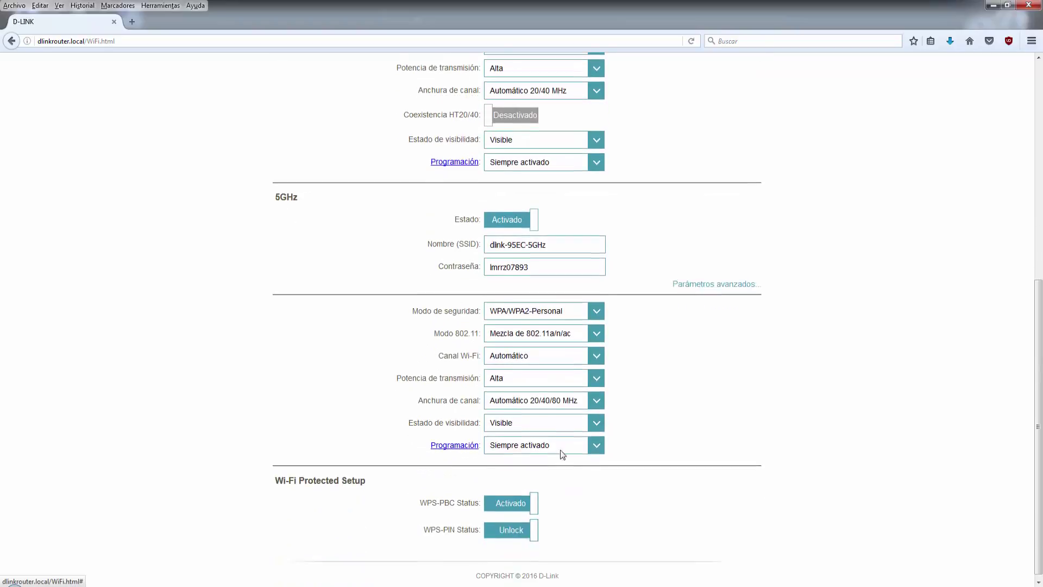
click(552, 397)
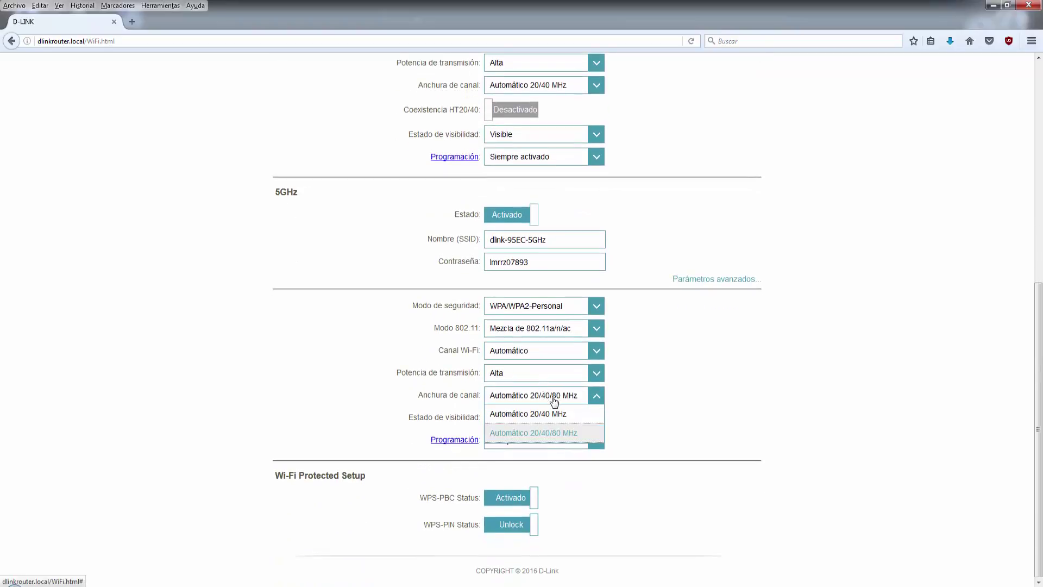
click(548, 438)
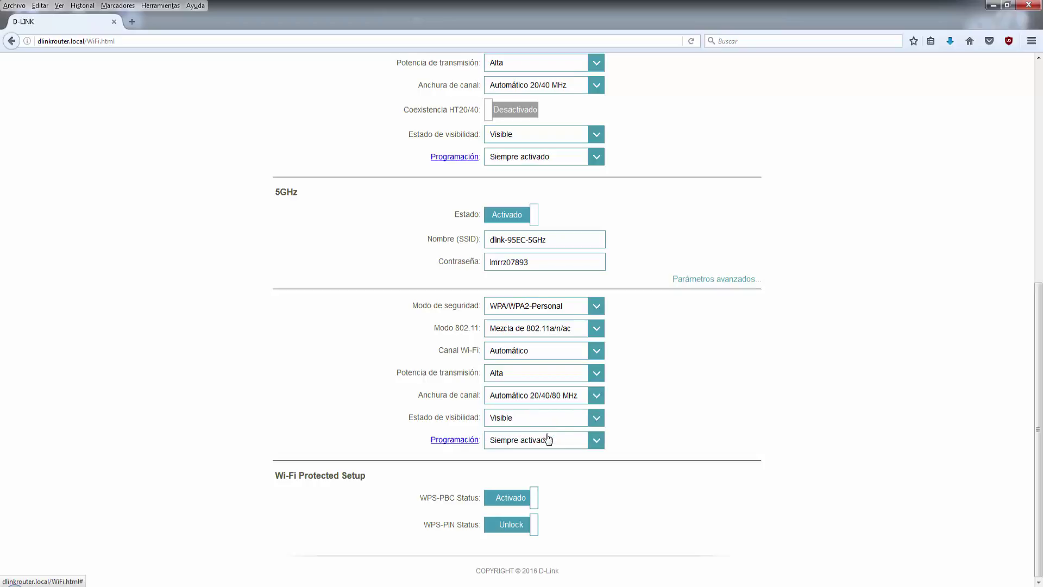
click(570, 398)
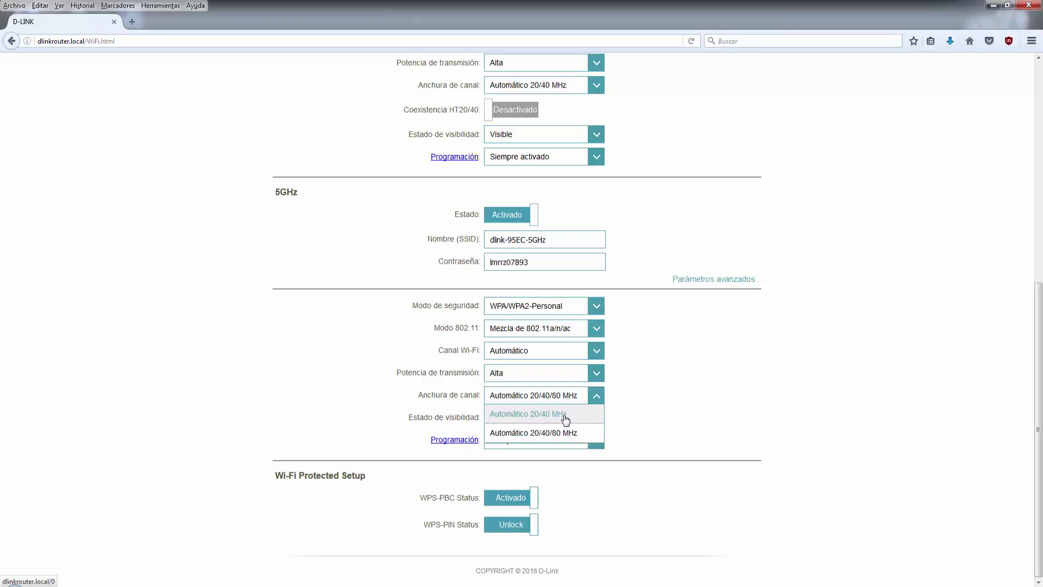
click(625, 401)
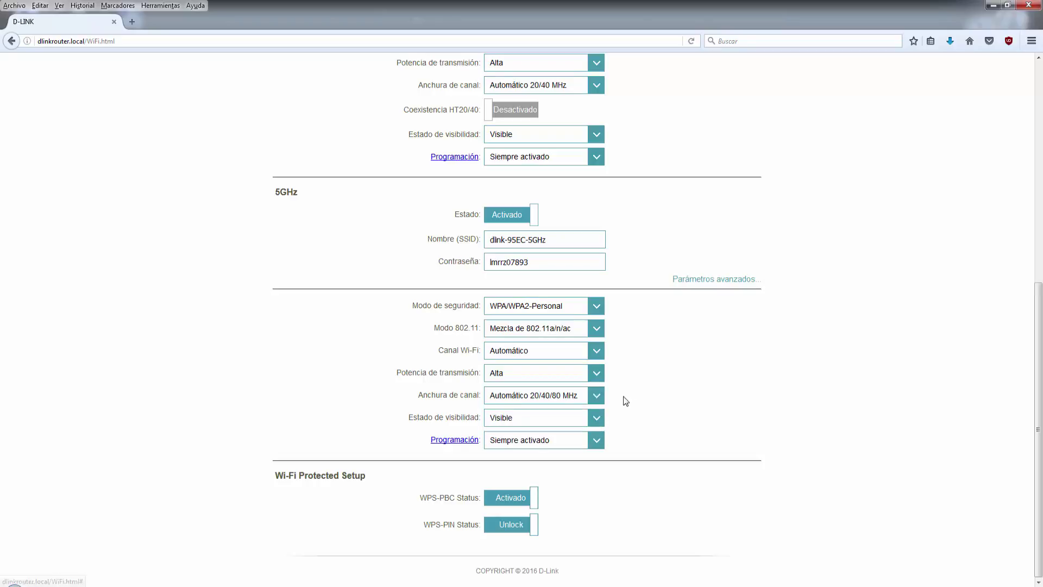
Recheck the 5GHz channel width options and examine the Wi-Fi Protected Setup section
click(578, 398)
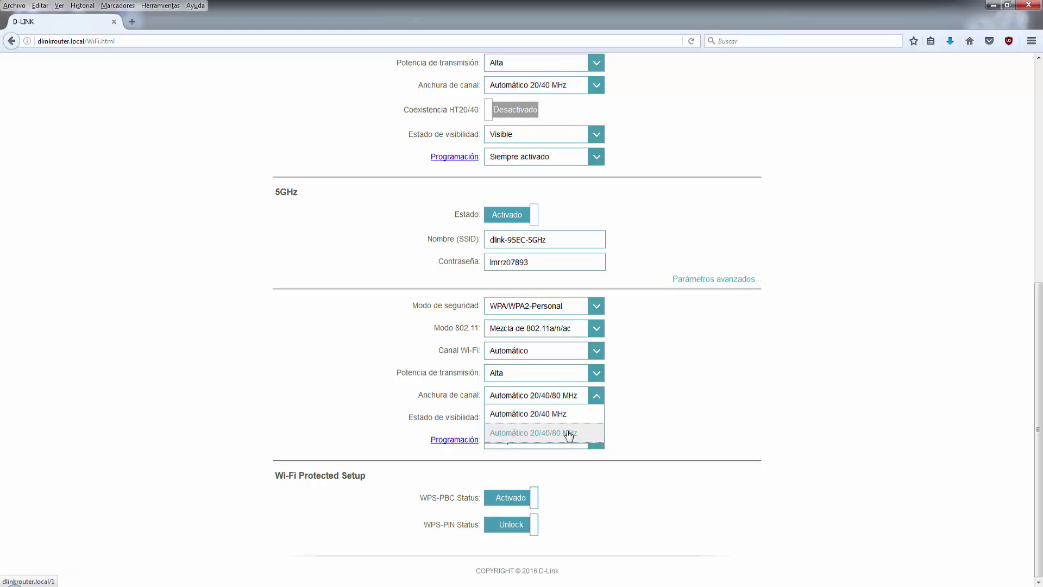
click(619, 417)
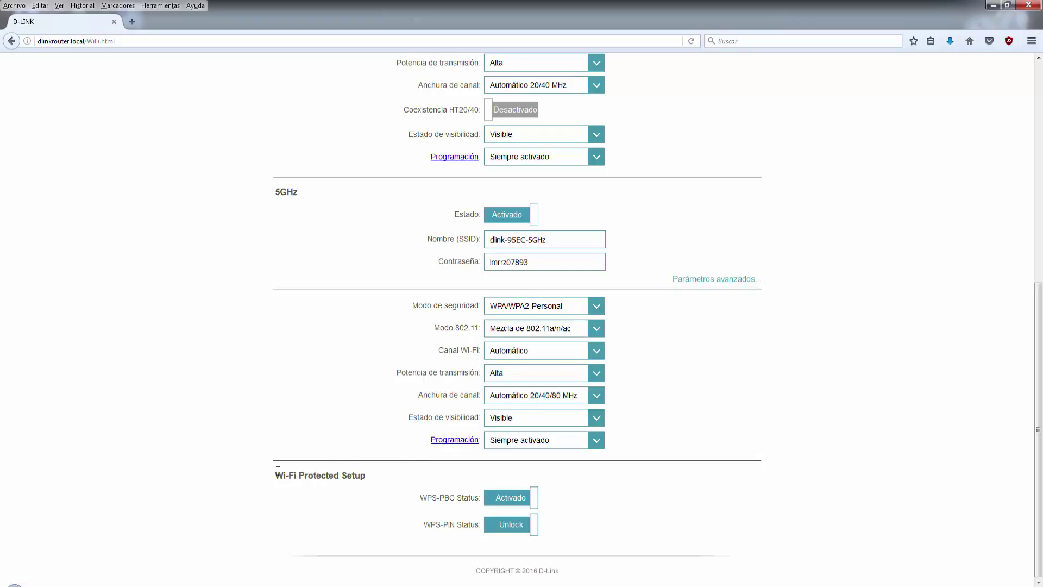
drag(277, 471, 375, 475)
click(375, 474)
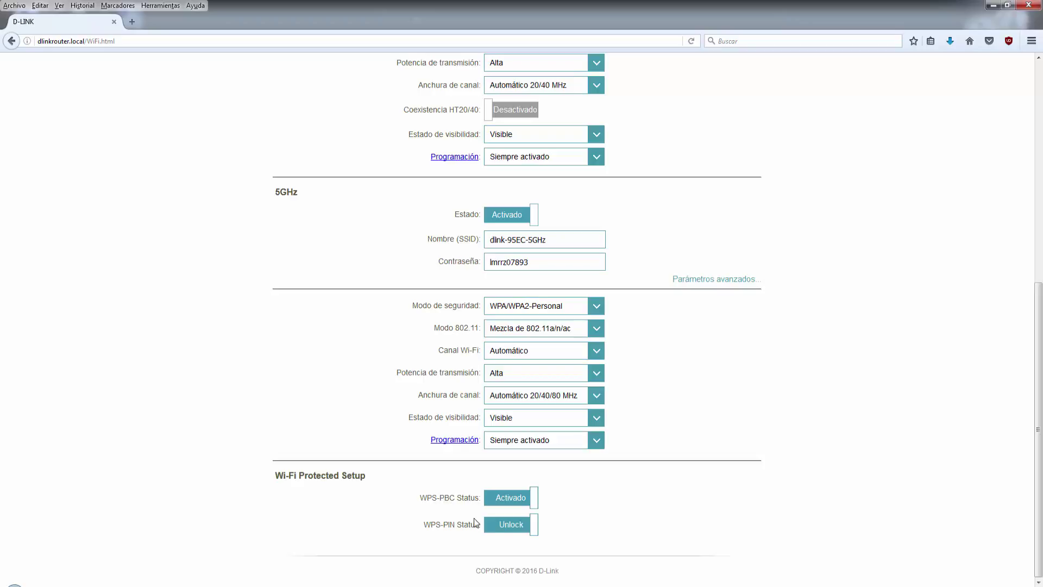
Set WPS-PIN Status to Locked and toggle WPS-PBC Status, leaving it Activado
click(510, 530)
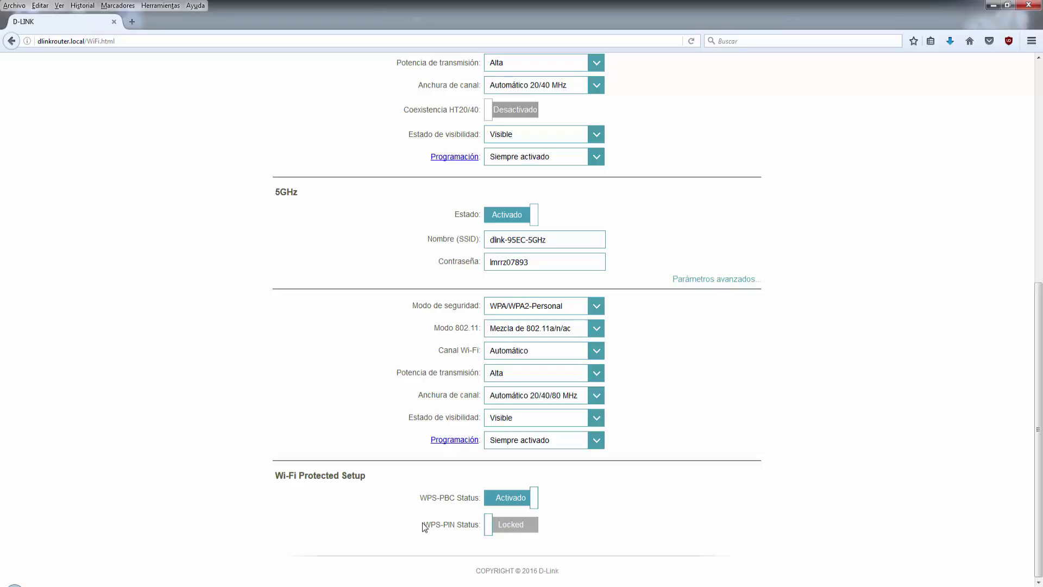
drag(423, 524, 454, 523)
click(516, 504)
click(511, 501)
click(518, 500)
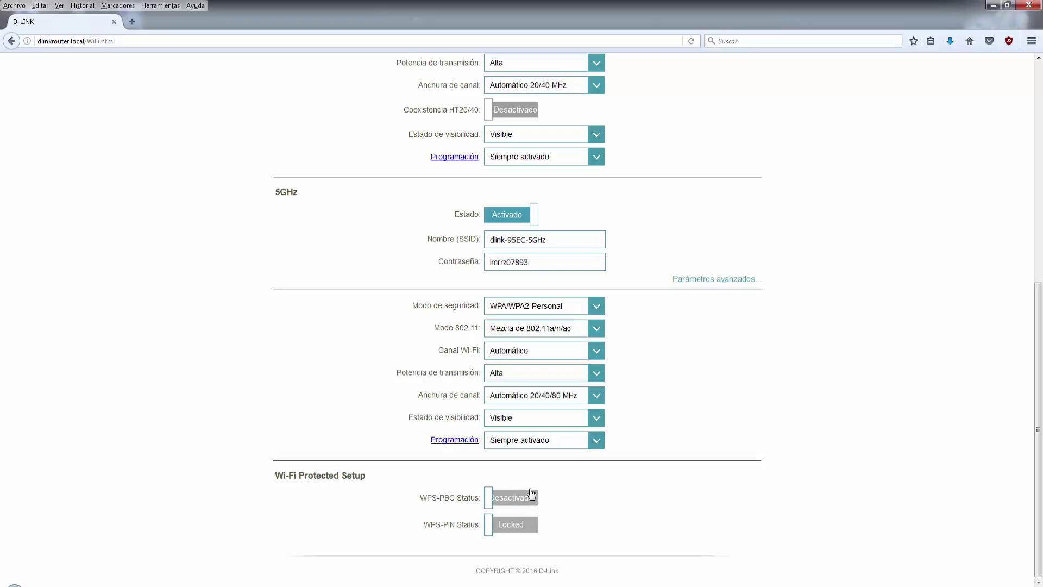
click(519, 499)
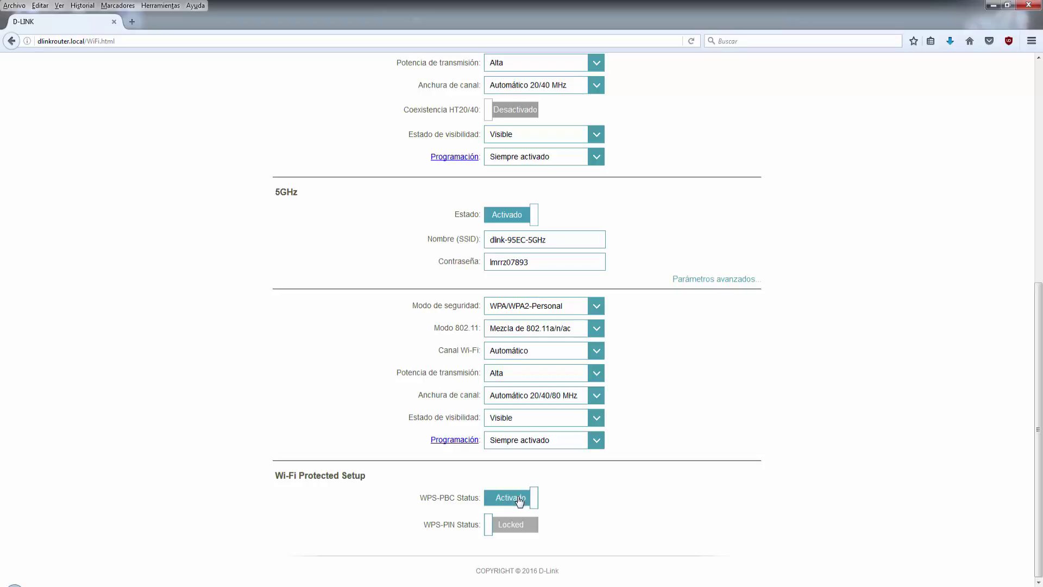
Review the WPS-PIN and WPS-PBC status settings and the password field of the 5GHz network
drag(423, 525, 476, 523)
click(475, 522)
drag(421, 497, 458, 500)
mouse_move(458, 499)
mouse_down()
mouse_move(481, 499)
mouse_move(437, 497)
mouse_up()
click(432, 497)
double_click(554, 269)
click(473, 276)
click(515, 504)
drag(577, 262, 484, 266)
click(476, 278)
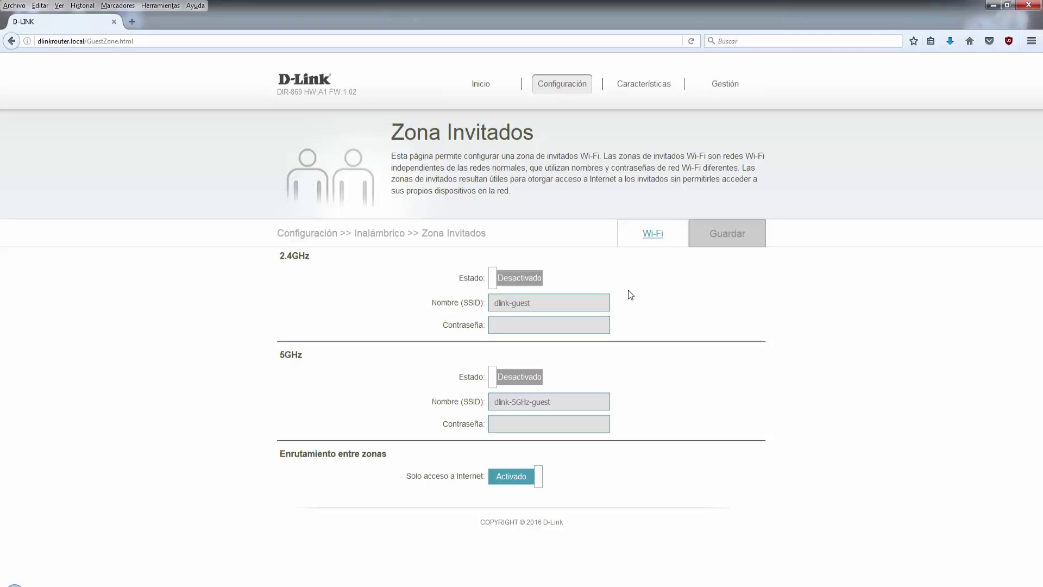
Enable the Zona Invitados guest networks for both the 2.4GHz and 5GHz bands
click(512, 278)
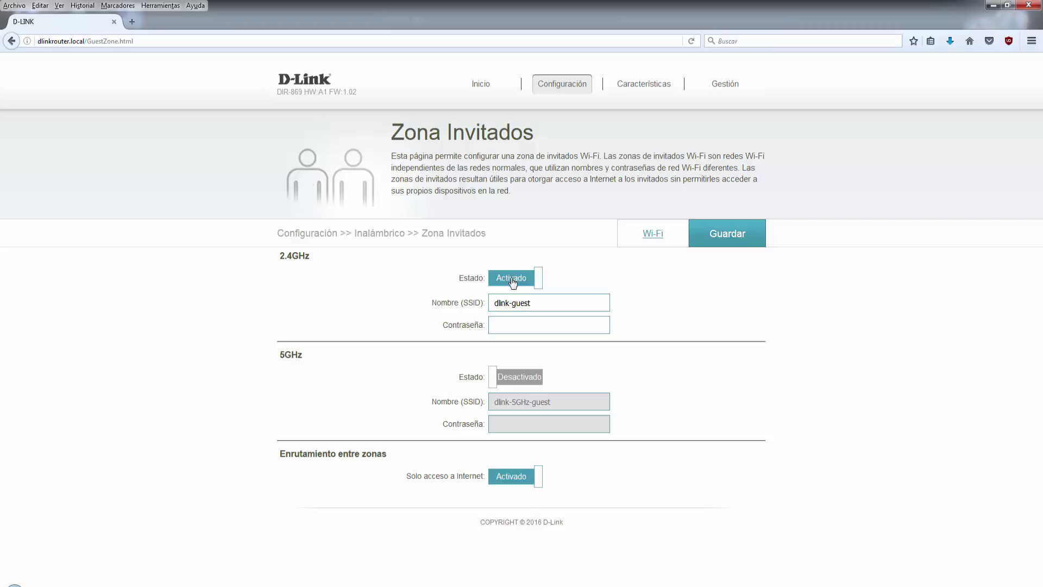
click(520, 379)
click(520, 378)
click(521, 379)
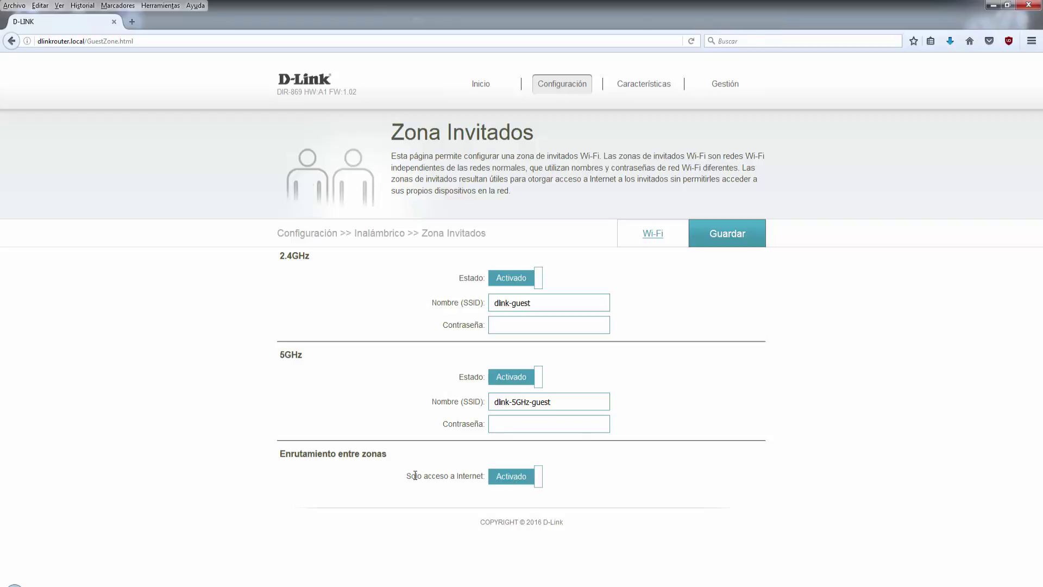
Examine Solo acceso a Internet under Enrutamiento entre zonas, switching it off and back to Activado
drag(415, 476, 500, 477)
click(524, 481)
click(525, 480)
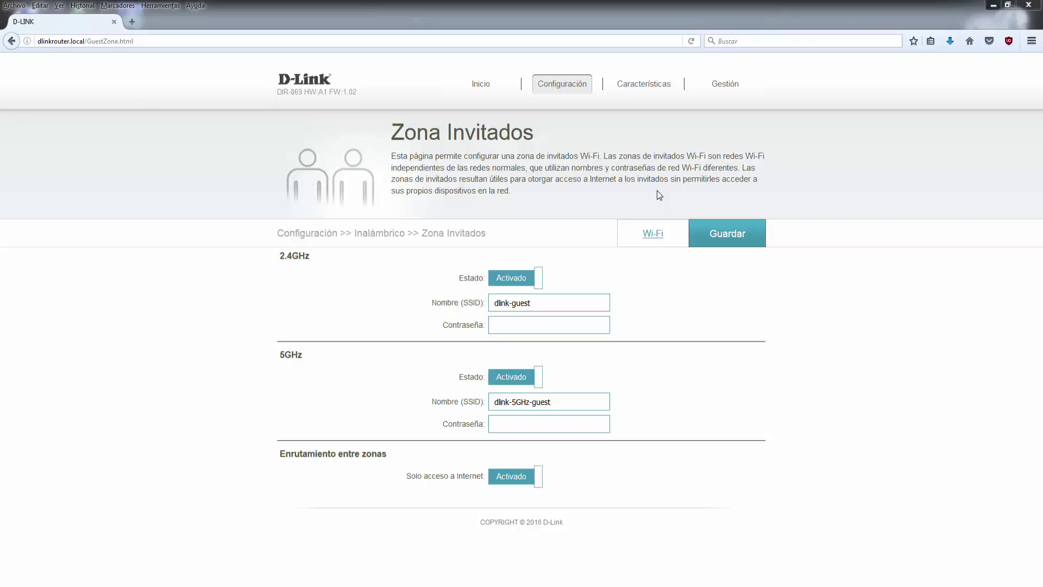
Open the QoS page and review the uplink and downlink bandwidth fields and their help information
mouse_move(646, 93)
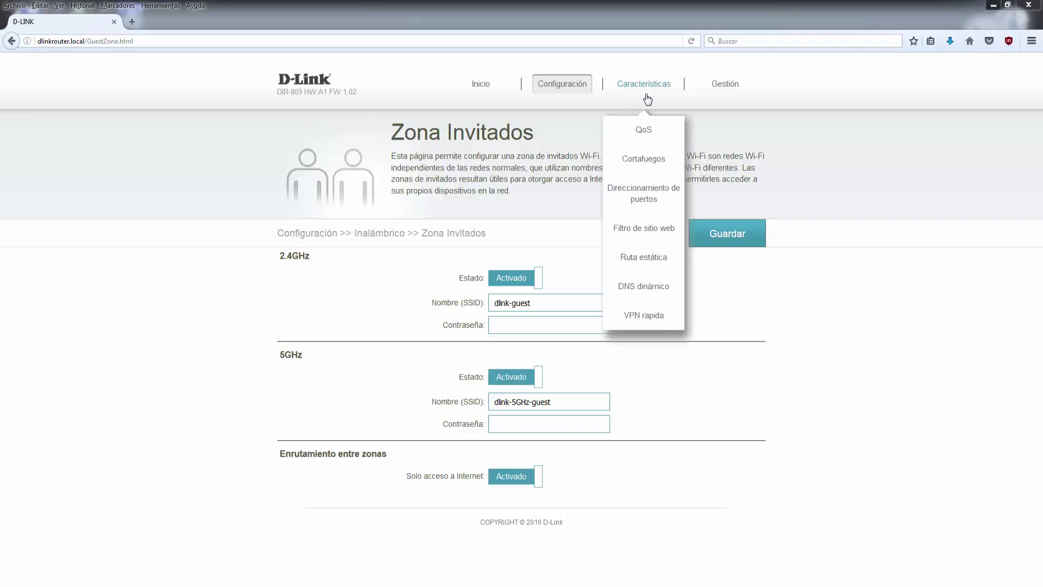
click(646, 140)
click(538, 268)
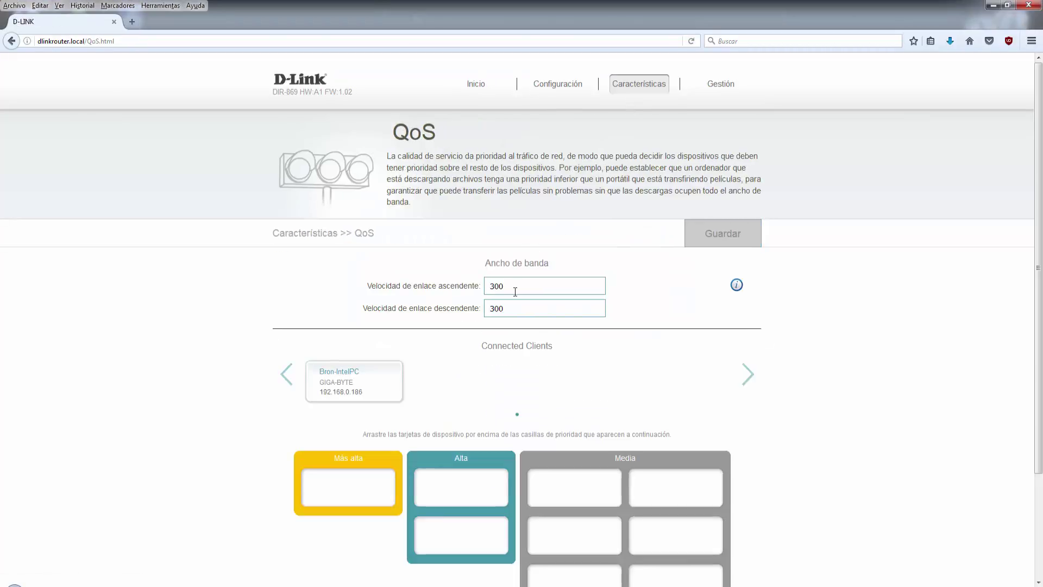
drag(513, 286, 484, 288)
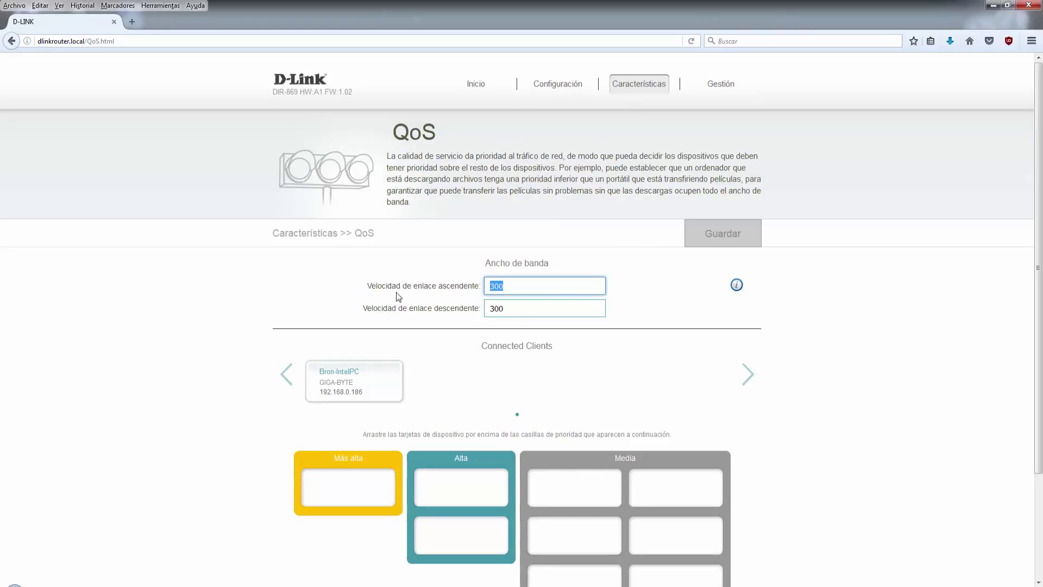
drag(369, 286, 448, 301)
drag(368, 309, 711, 277)
click(736, 284)
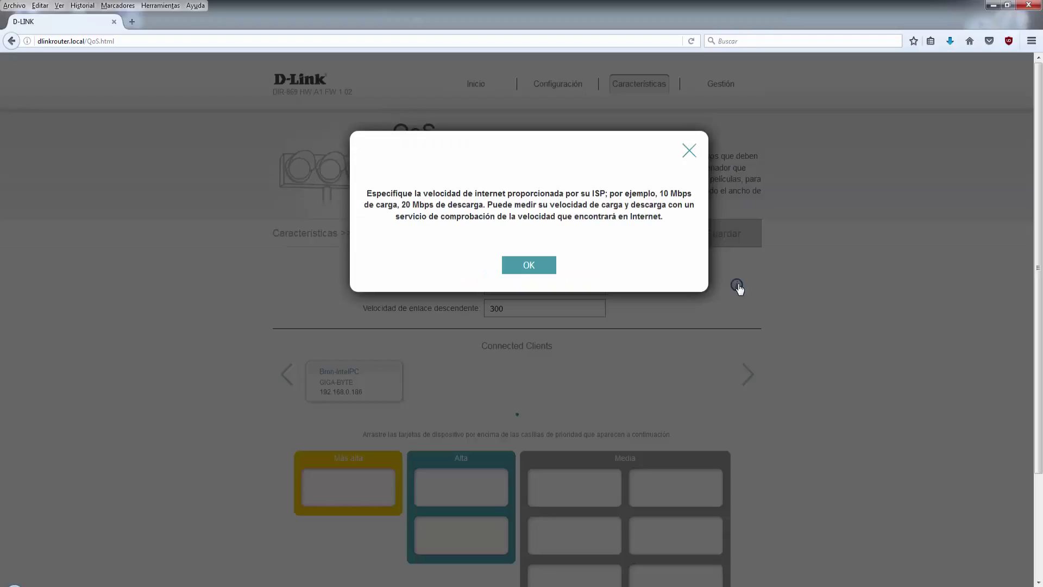
click(543, 265)
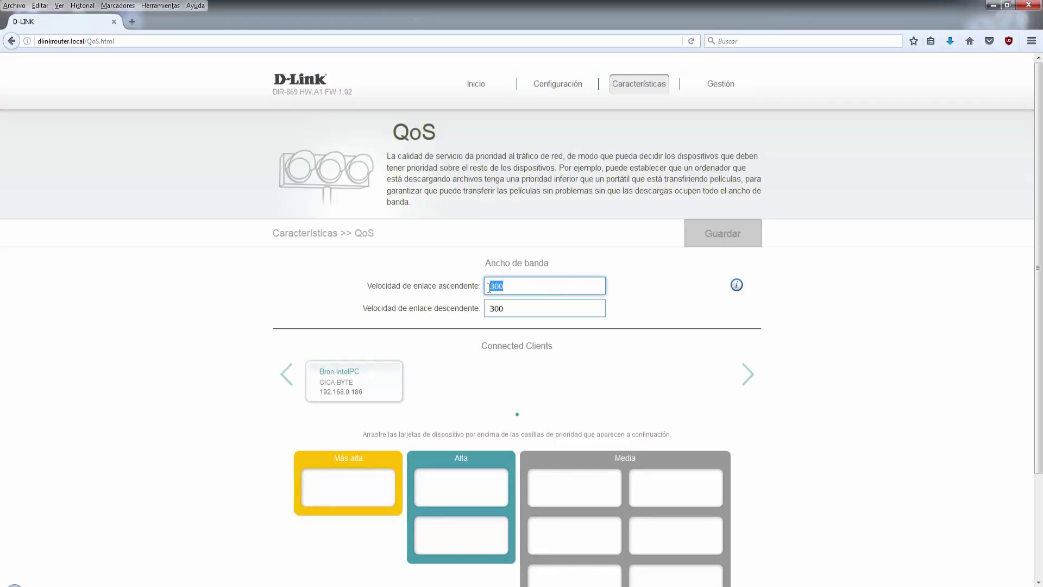
Set both Velocidad de enlace ascendente and Velocidad de enlace descendente to 200
text(200)
double_click(486, 308)
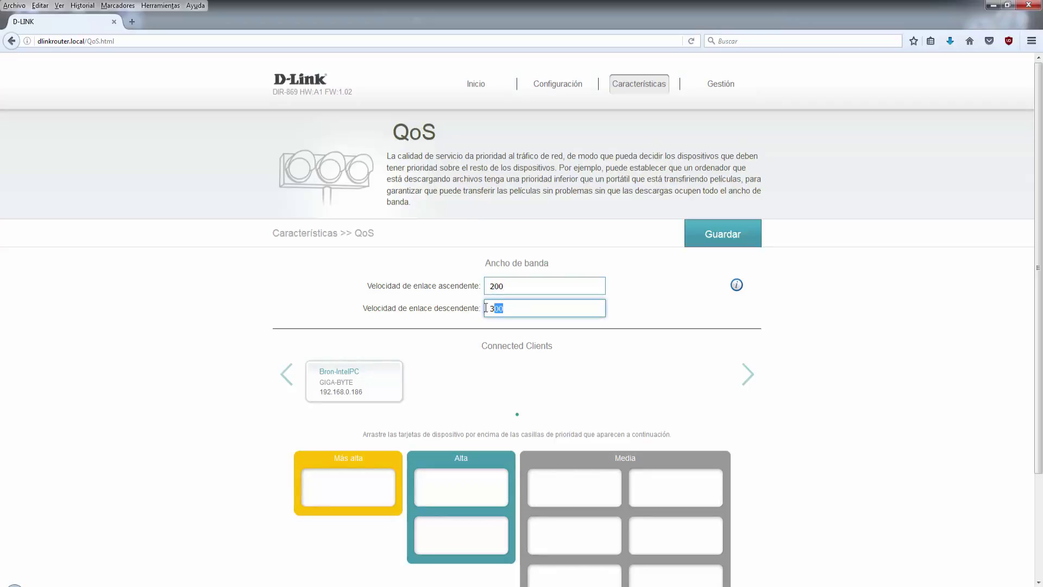
text(20)
Assign the connected client to the Más alta priority slot and save the QoS settings
scroll(462, 312, down, 2)
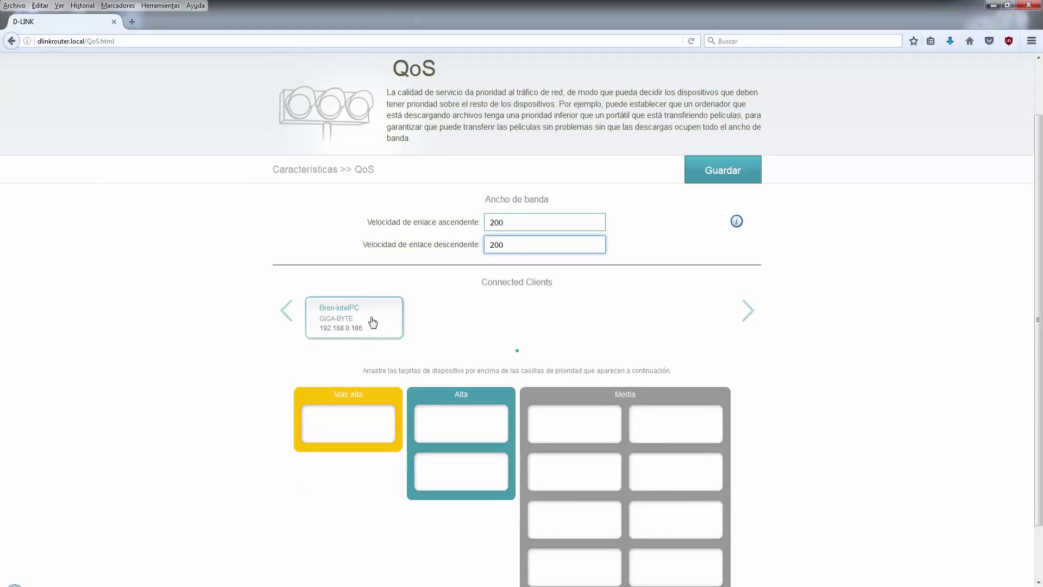
drag(376, 319, 365, 451)
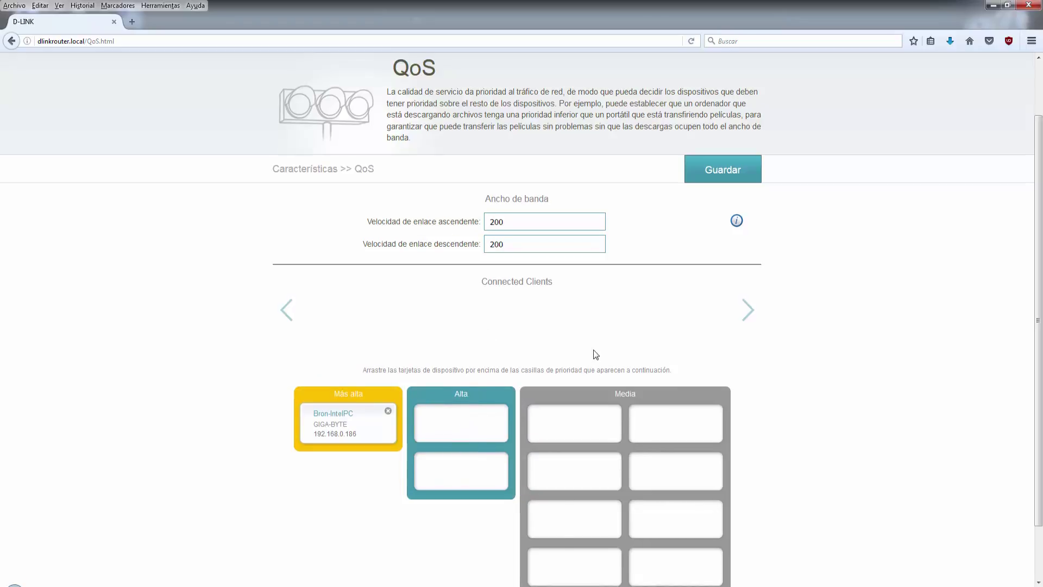
scroll(593, 353, down, 2)
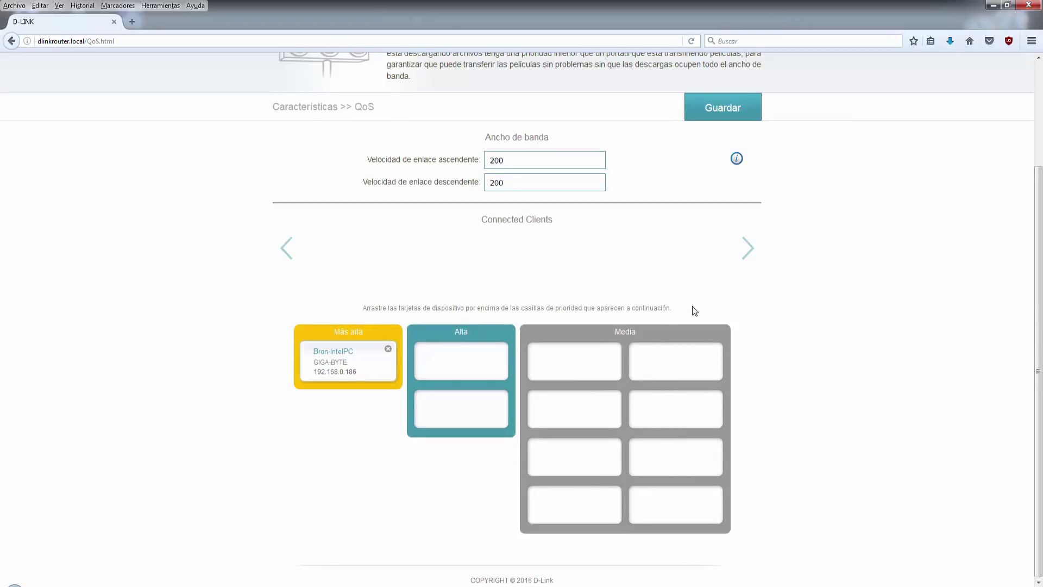
scroll(692, 308, up, 3)
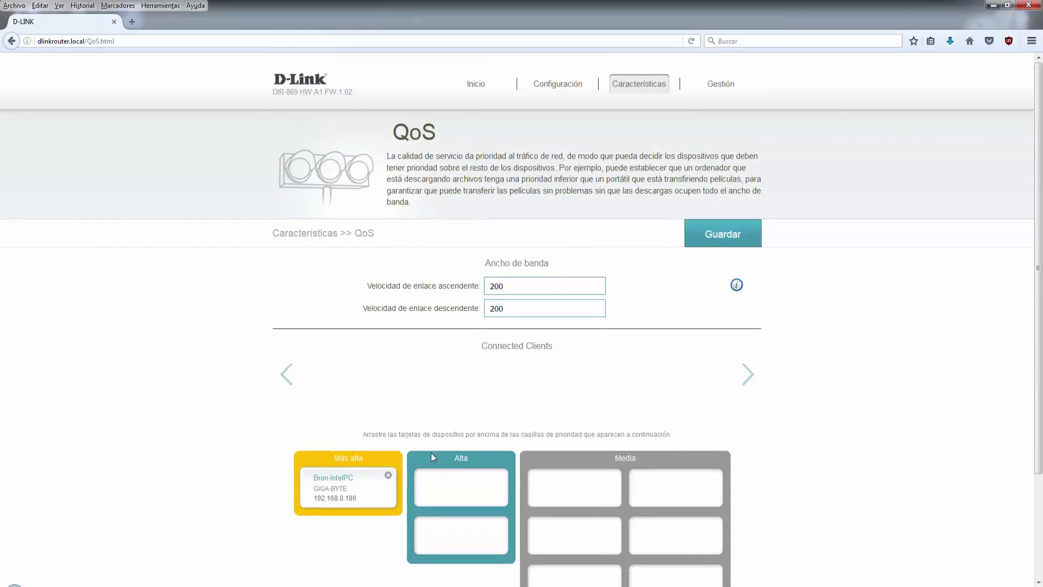
click(712, 235)
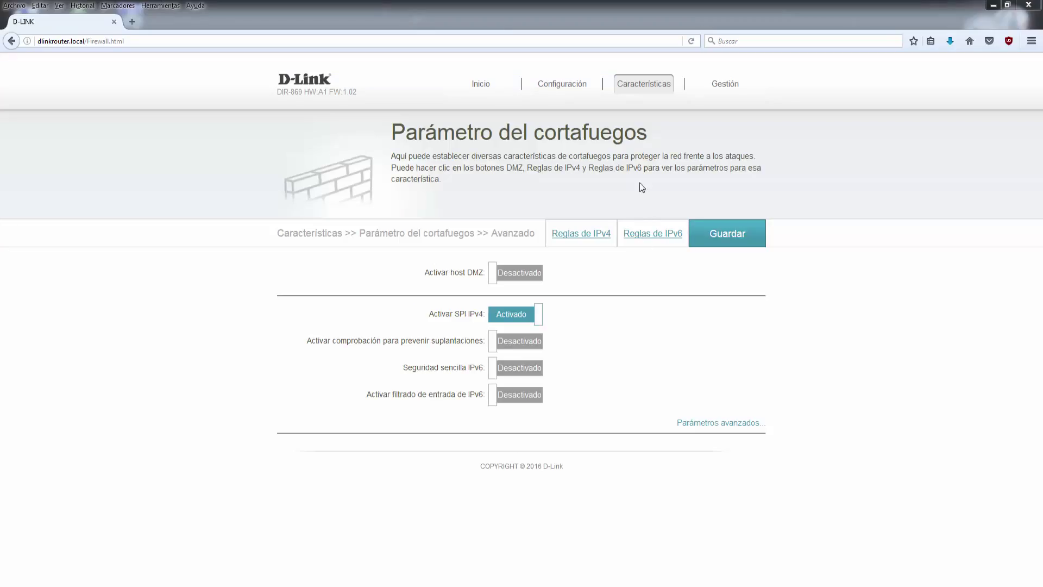
Enable the anti-spoofing check (comprobación para prevenir suplantaciones) and Seguridad sencilla IPv6 in the firewall settings
mouse_move(643, 87)
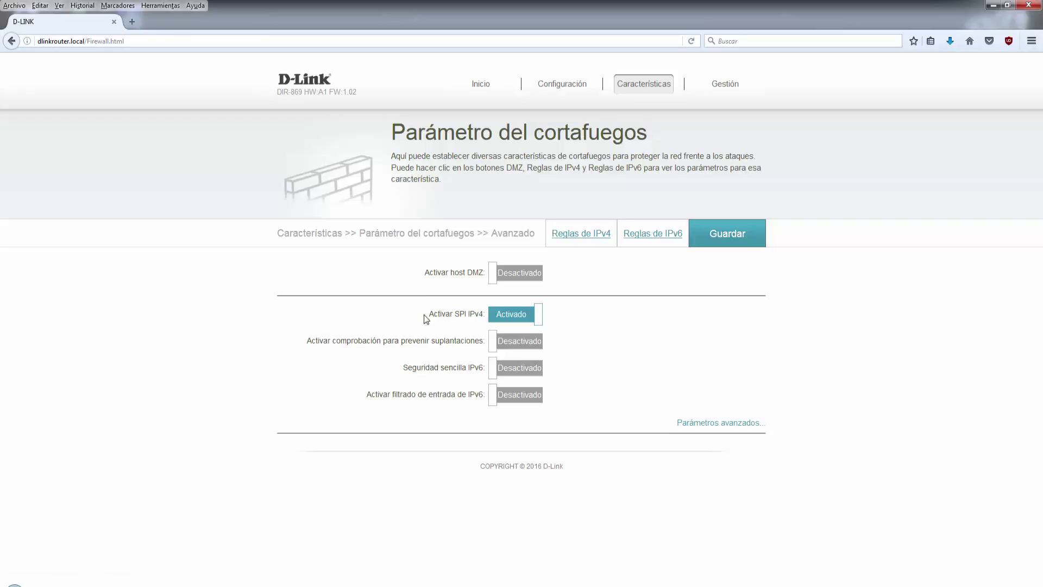
drag(424, 315, 468, 316)
click(523, 344)
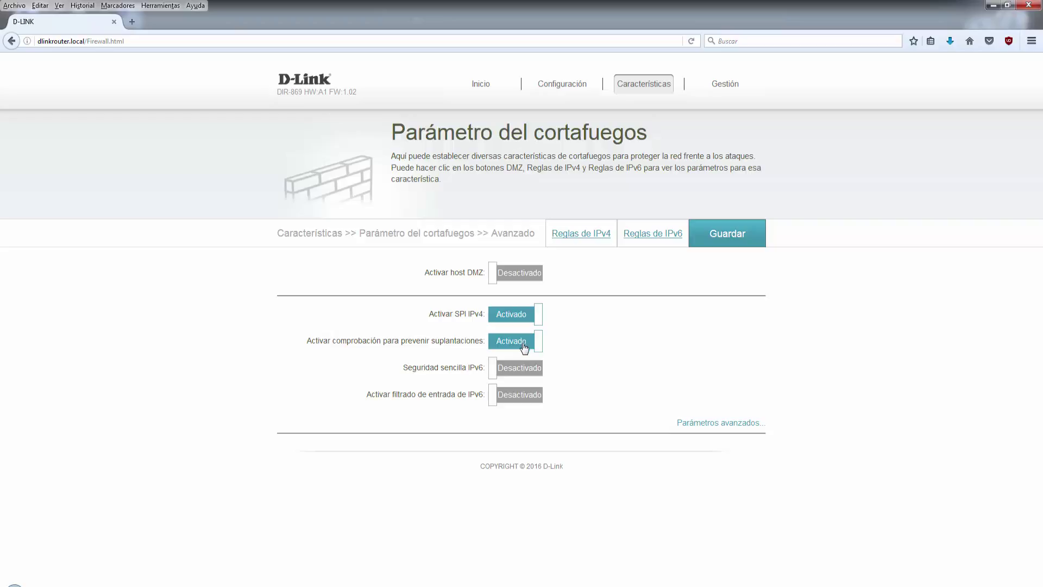
click(523, 369)
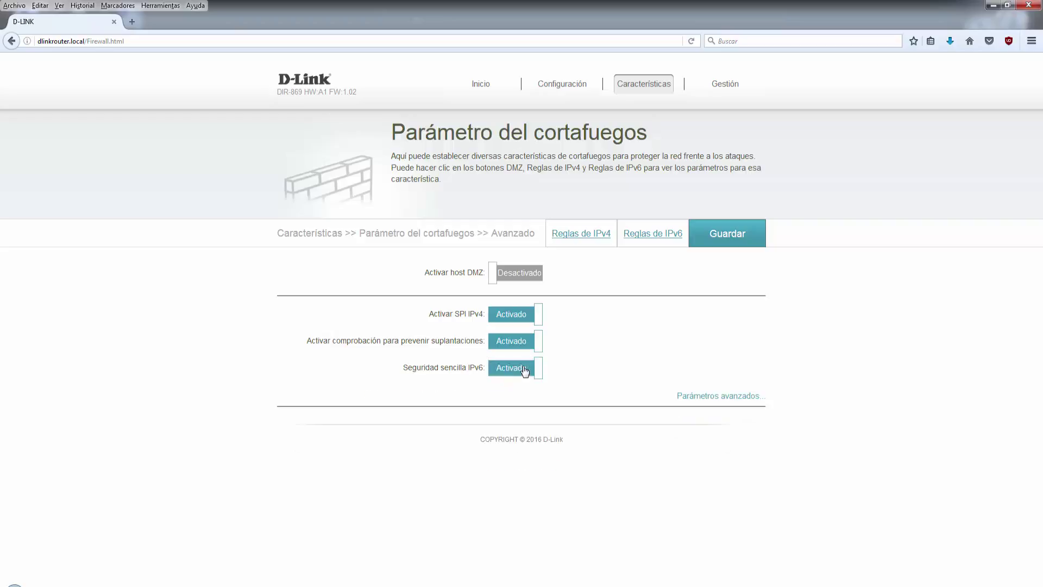
Expand the firewall's advanced parameters and review the Application Level Gateway (ALG) configuration
click(690, 396)
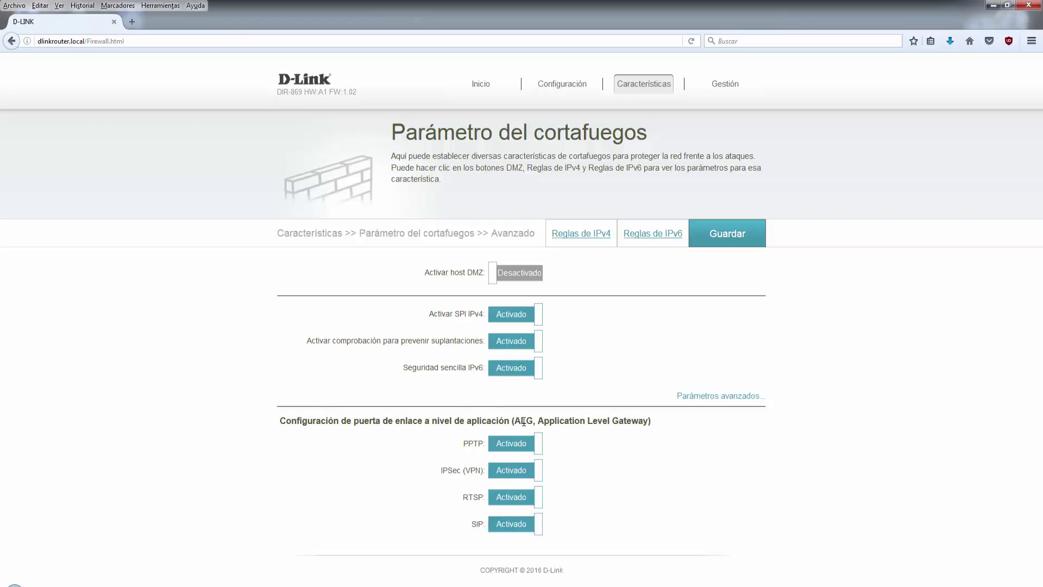
drag(540, 421, 613, 421)
click(617, 423)
Enable the DMZ host and check the Dirección IP de DMZ field and its list of computers
click(511, 276)
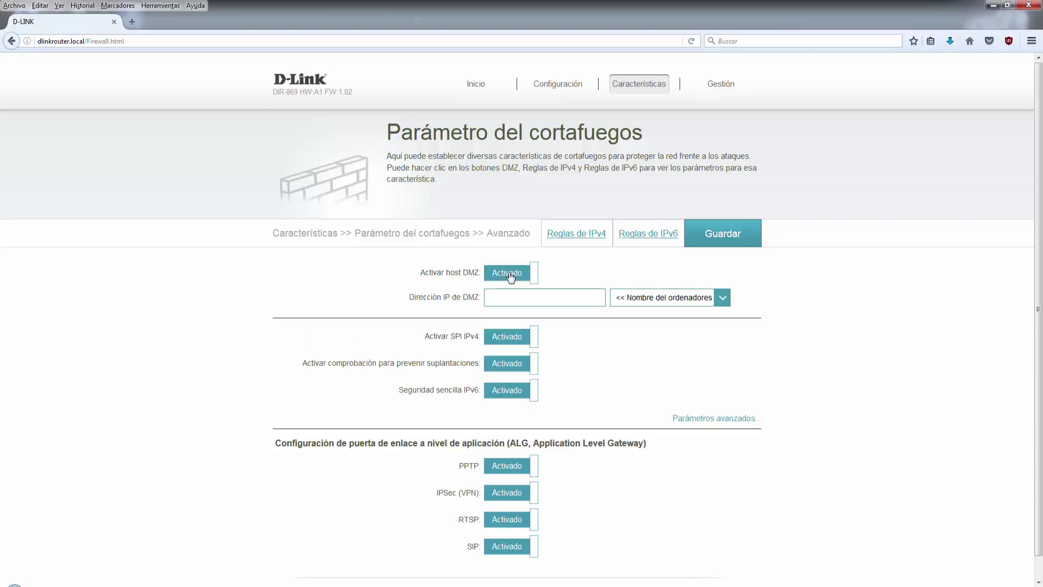
click(515, 297)
click(582, 298)
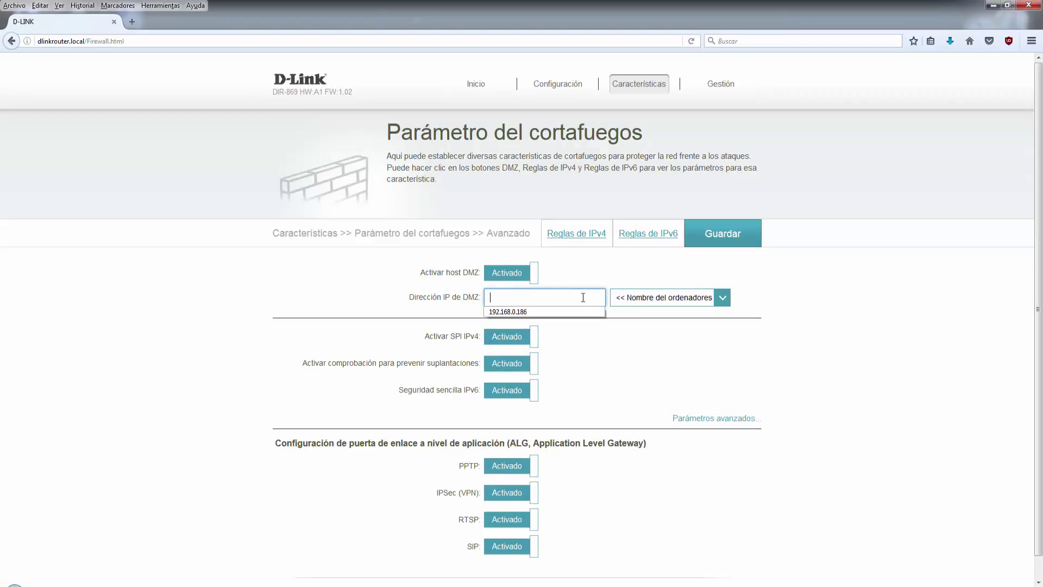
click(633, 299)
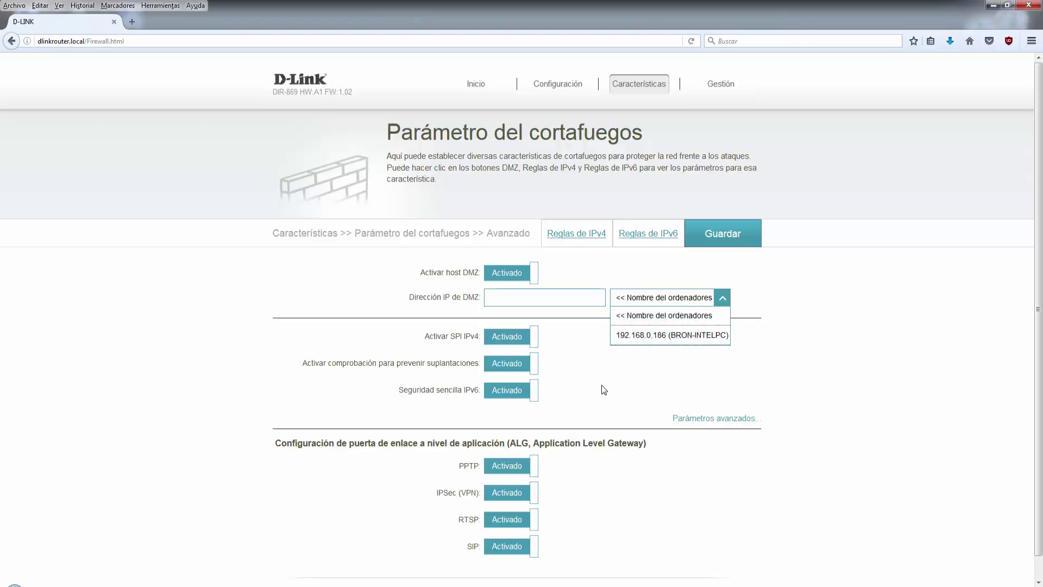
click(575, 305)
click(571, 297)
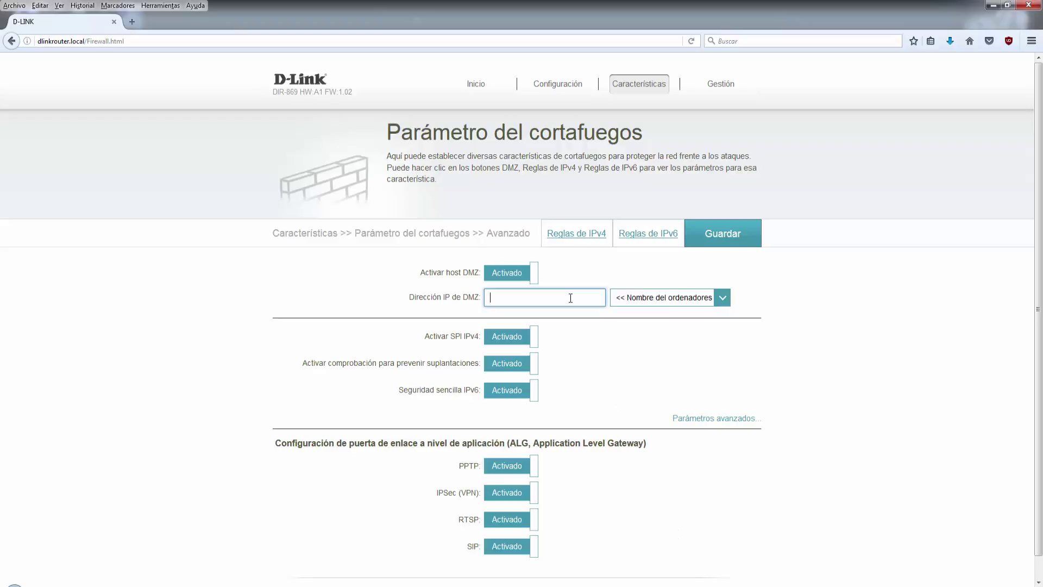
Open the firewall's Reglas de IPv4 page and review the IPv4 filtering mode options
click(590, 243)
click(532, 268)
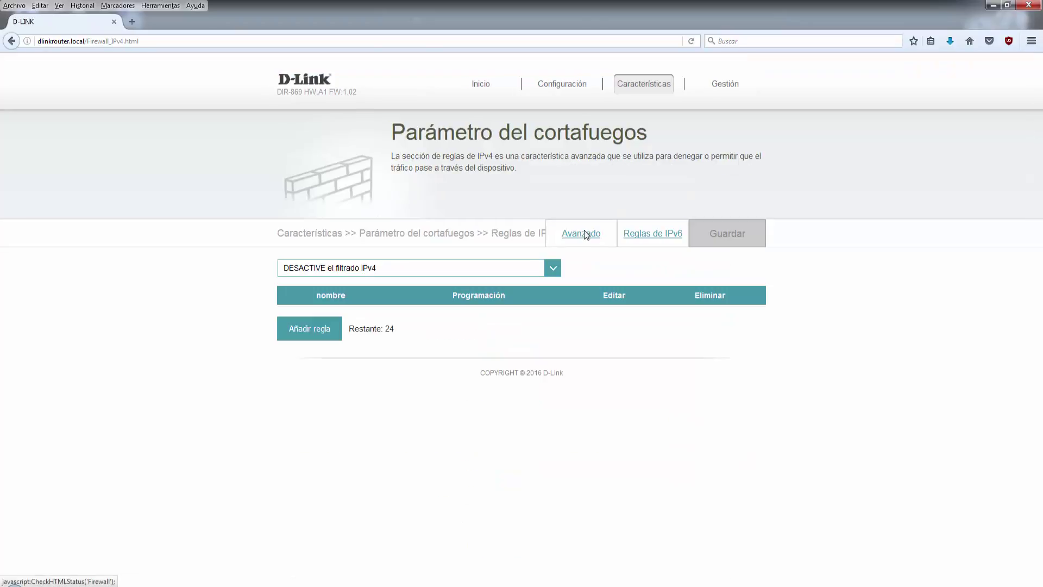
click(381, 272)
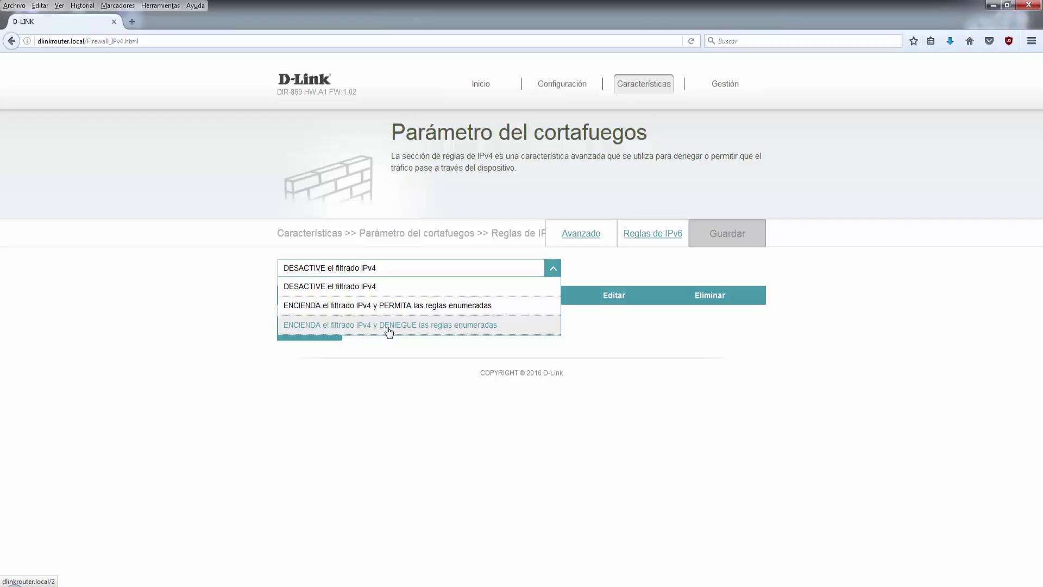
click(389, 356)
Start a new IPv4 rule and review the interface options for its source and destination IP address ranges
click(321, 330)
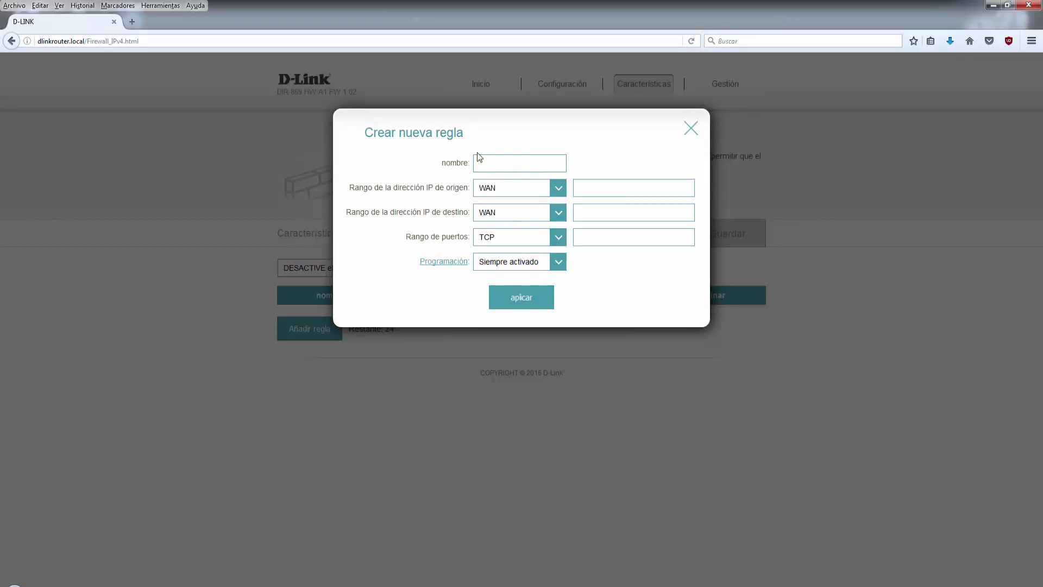
click(529, 189)
click(552, 190)
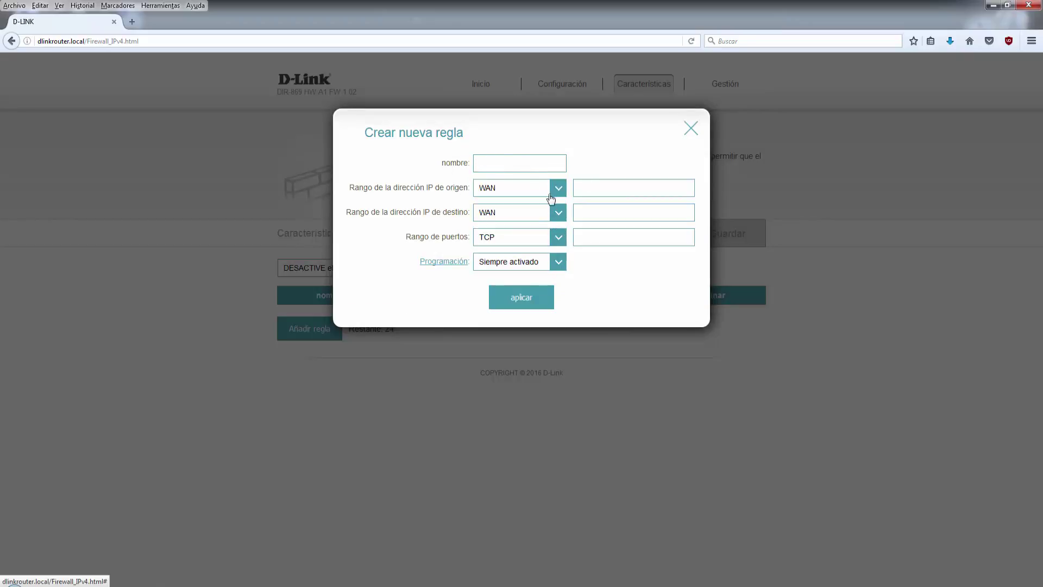
click(527, 220)
click(530, 193)
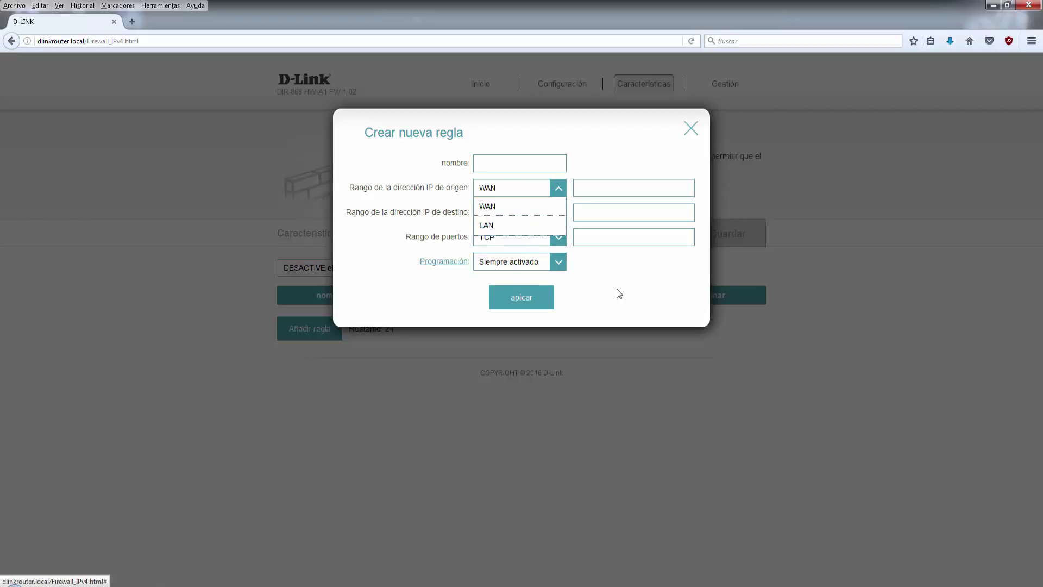
click(617, 289)
Set the new IPv4 rule's Rango de puertos to Cualquiera, and discard the rule without applying it
click(552, 244)
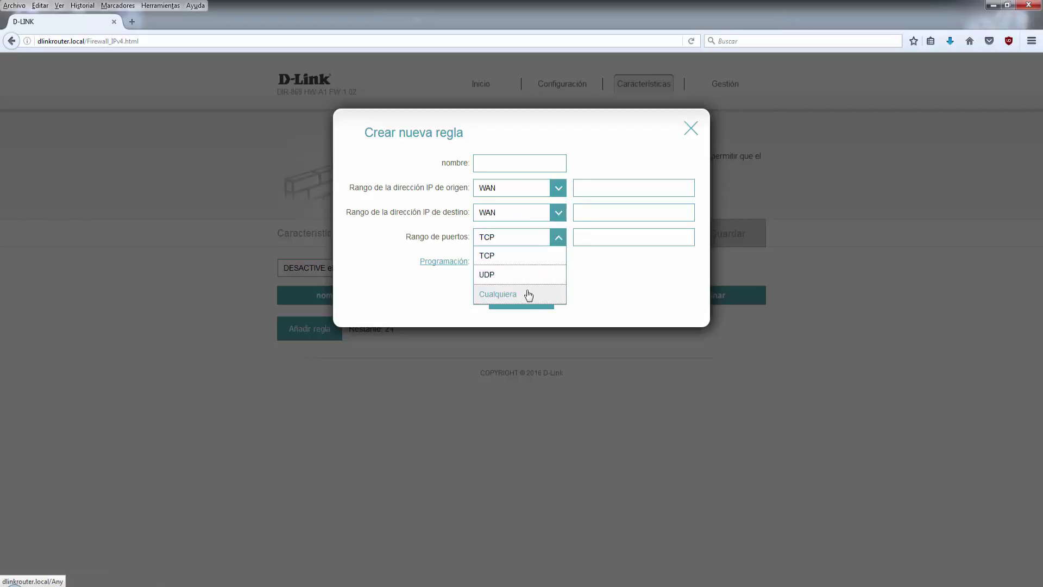
click(545, 294)
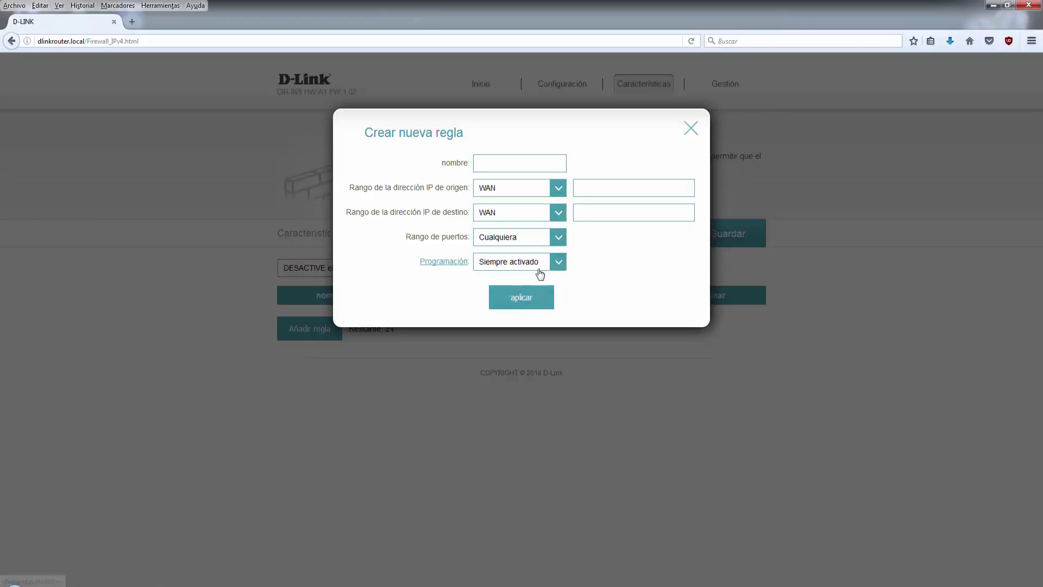
double_click(687, 136)
click(690, 129)
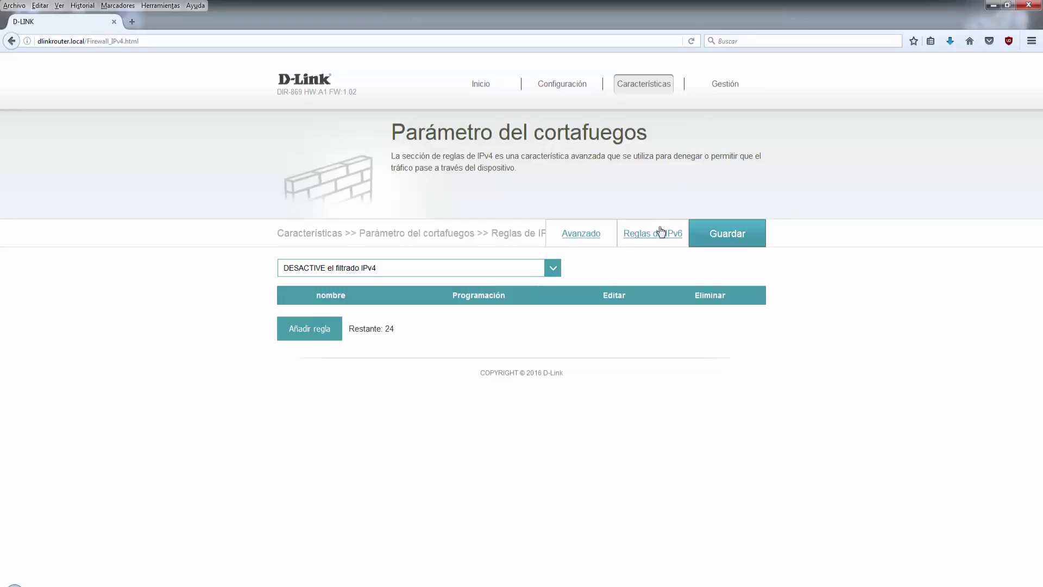
Open the firewall's Reglas de IPv6 page and review the IPv6 filtering mode options
click(654, 234)
click(537, 268)
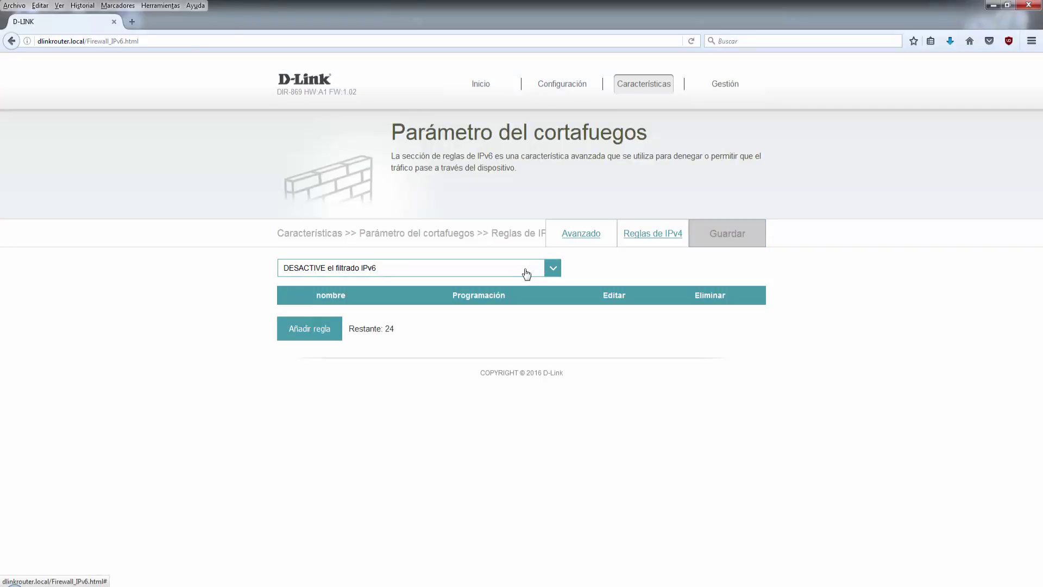
click(526, 274)
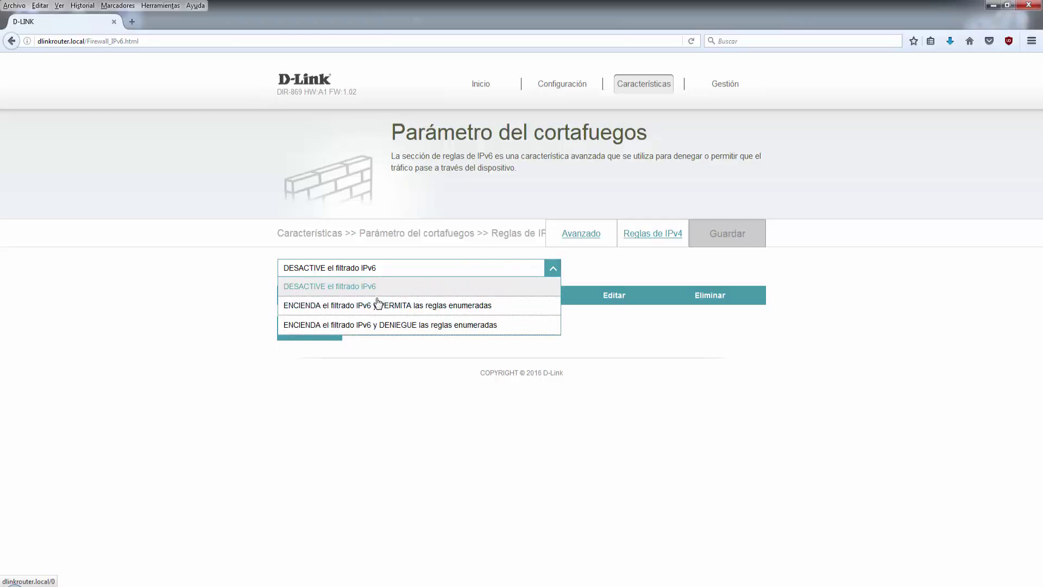
click(436, 358)
Review the source, destination and port range options in a new IPv6 rule, and close it without applying
click(321, 329)
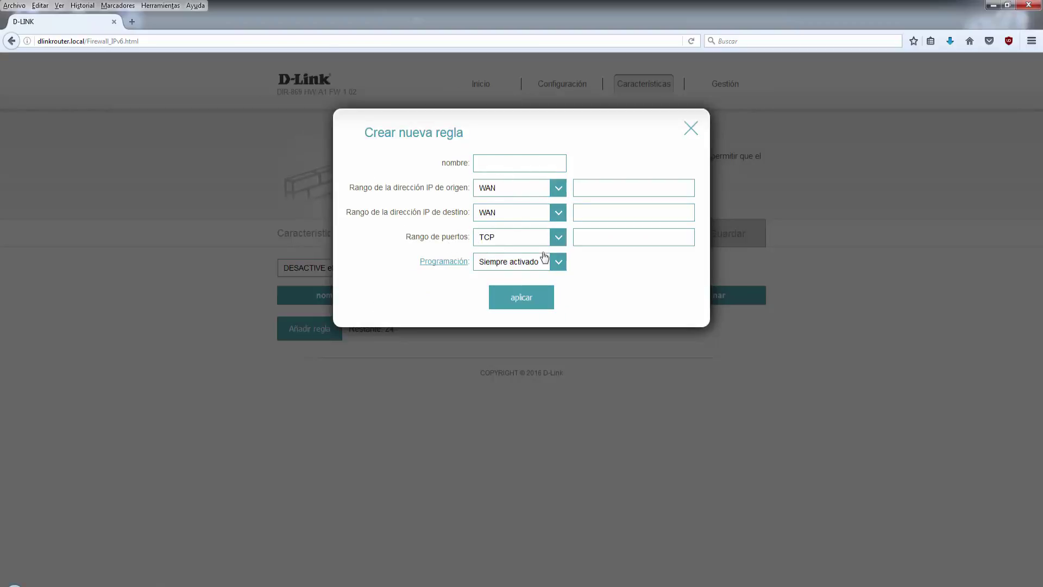
click(554, 237)
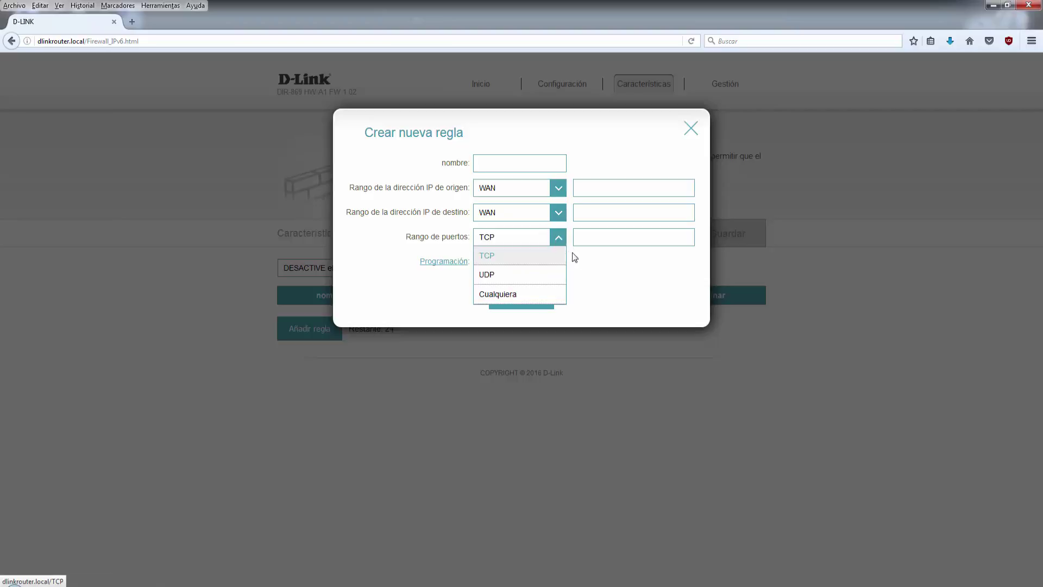
click(575, 257)
click(555, 211)
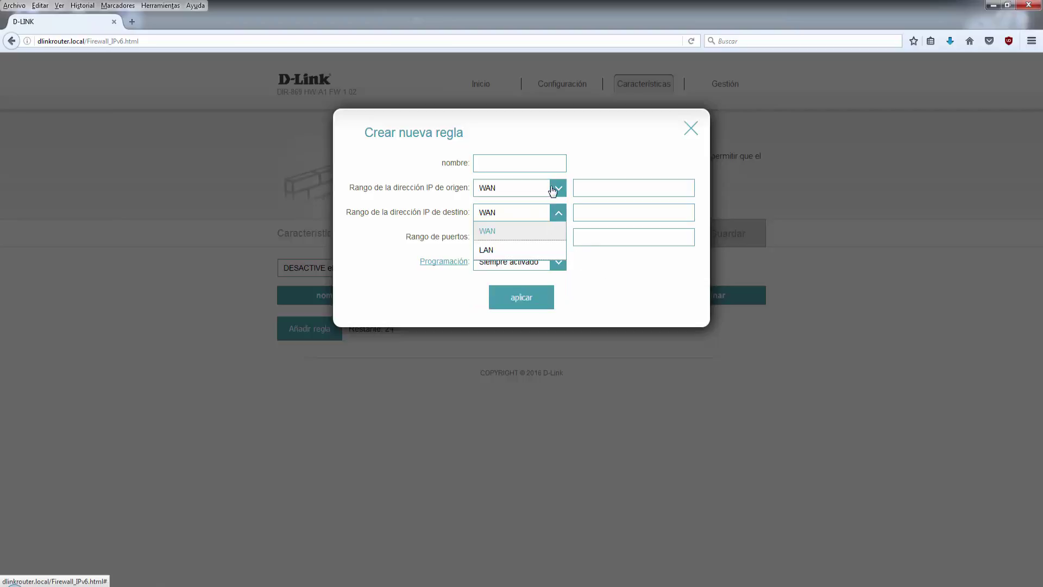
click(553, 189)
click(584, 163)
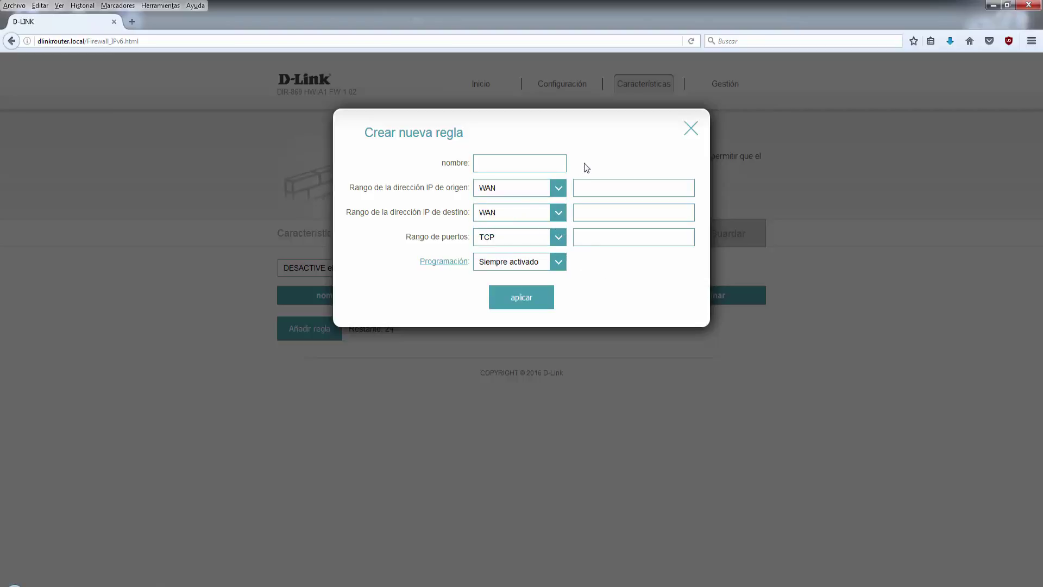
click(552, 216)
click(582, 269)
click(556, 238)
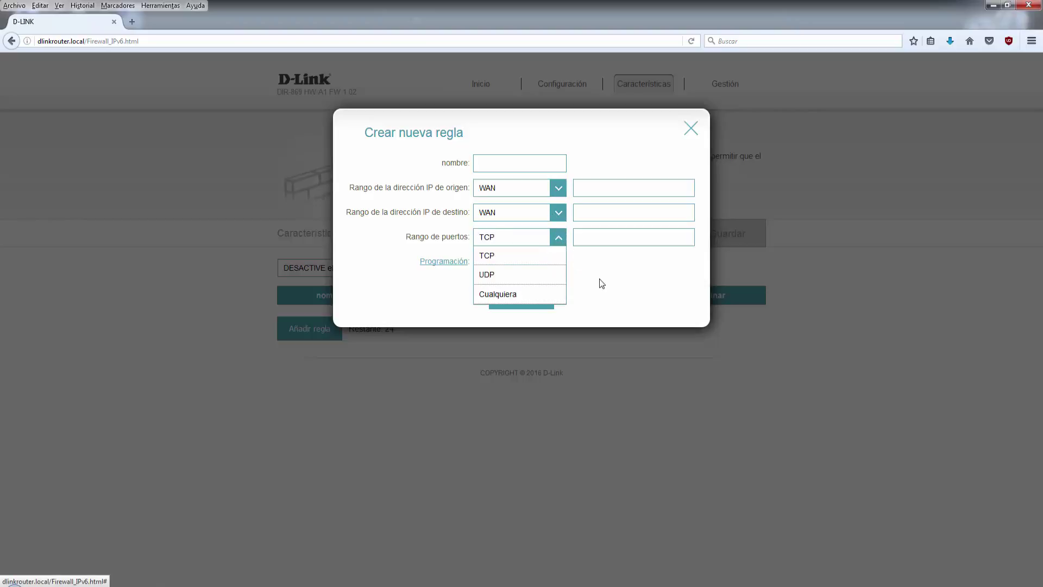
click(602, 283)
click(692, 133)
Open the Direccionamiento de puertos page and review the fields for a new port forwarding rule without creating one
mouse_move(664, 89)
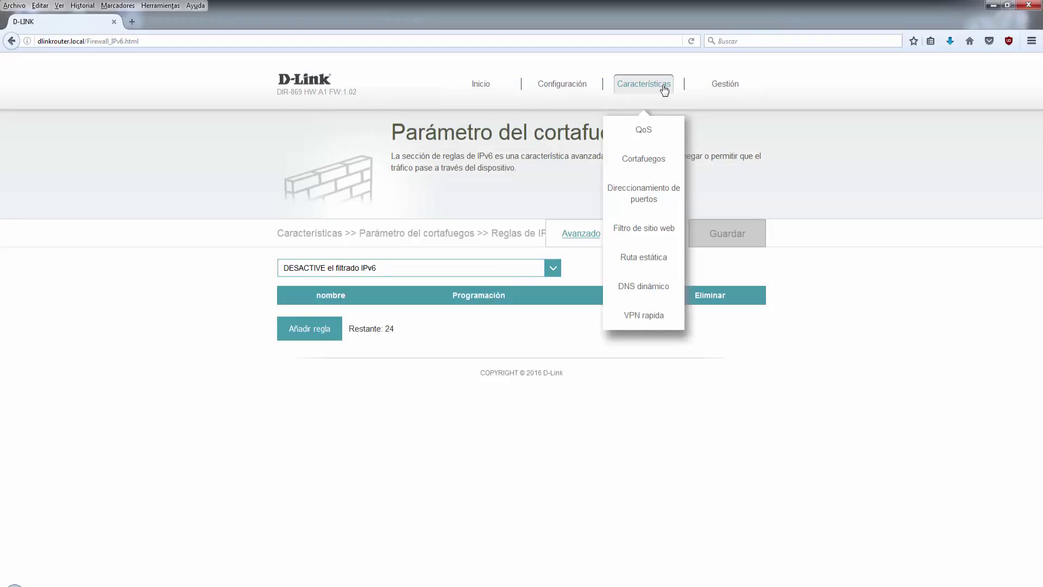
click(648, 200)
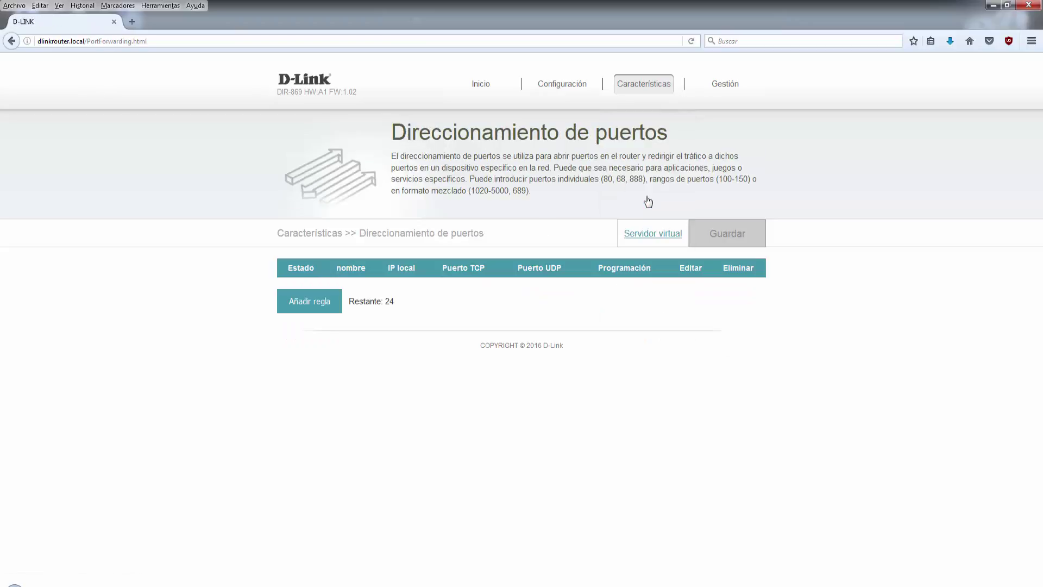
click(316, 308)
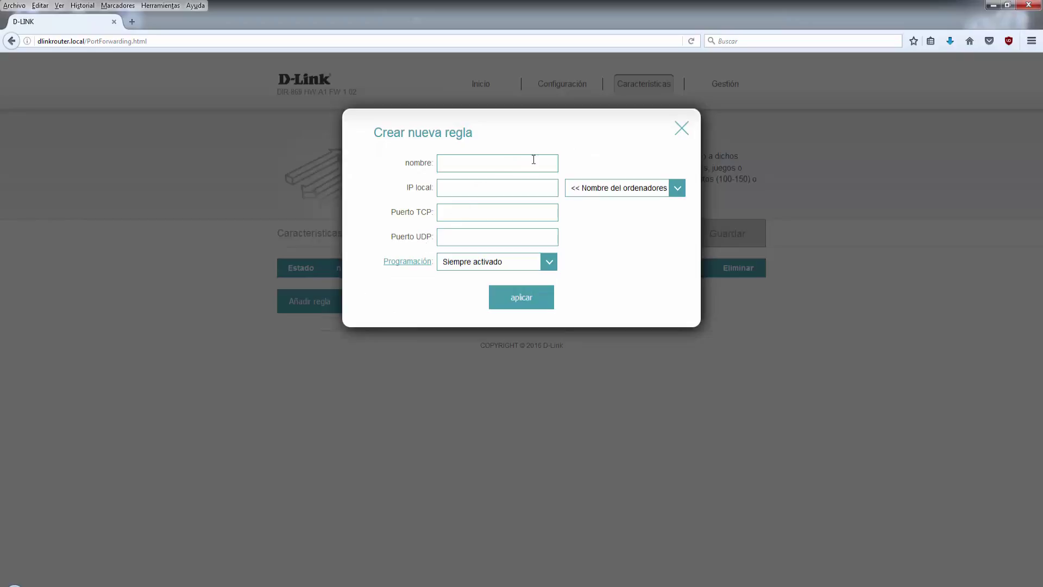
click(680, 130)
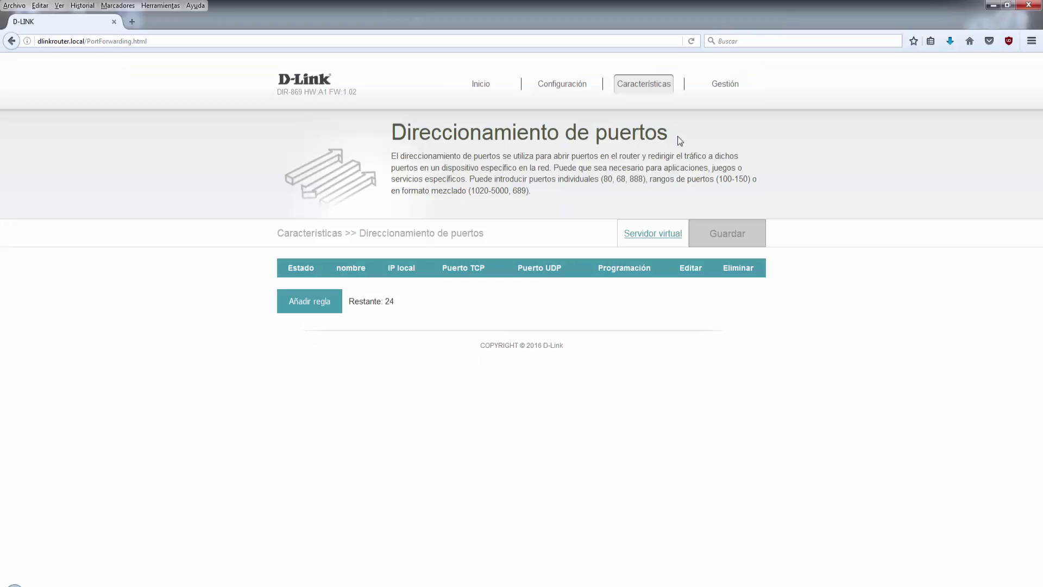
On the Servidor virtual page, fill in a new rule with the FTP application and local IP 192.168.0.186, and discard it
click(652, 234)
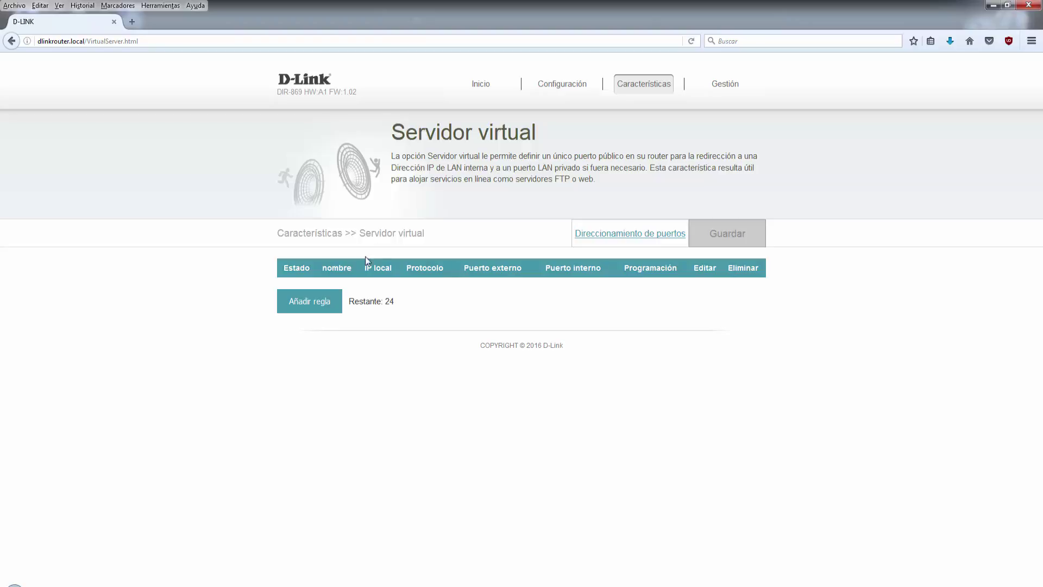
click(321, 304)
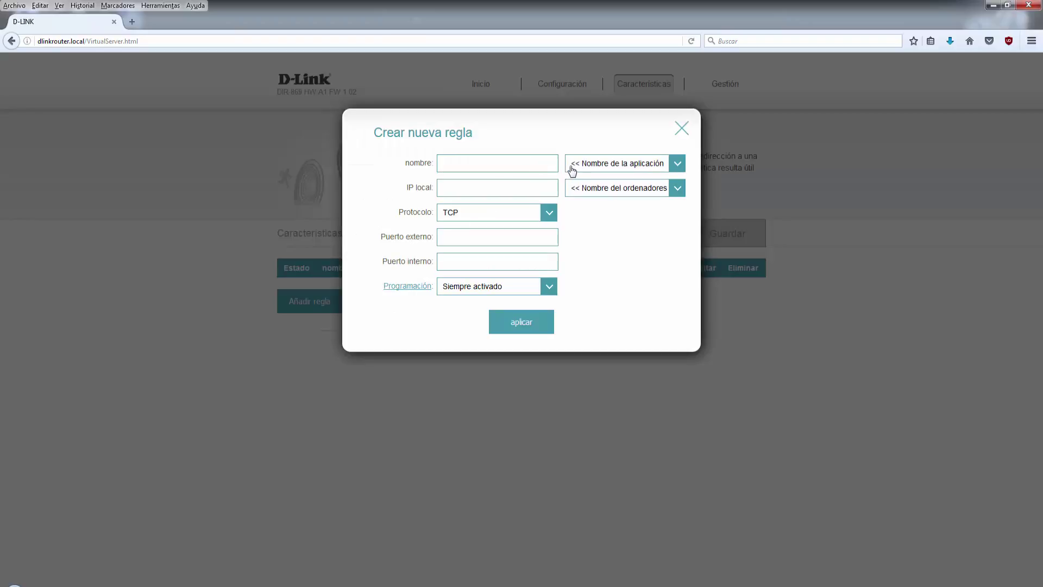
click(603, 166)
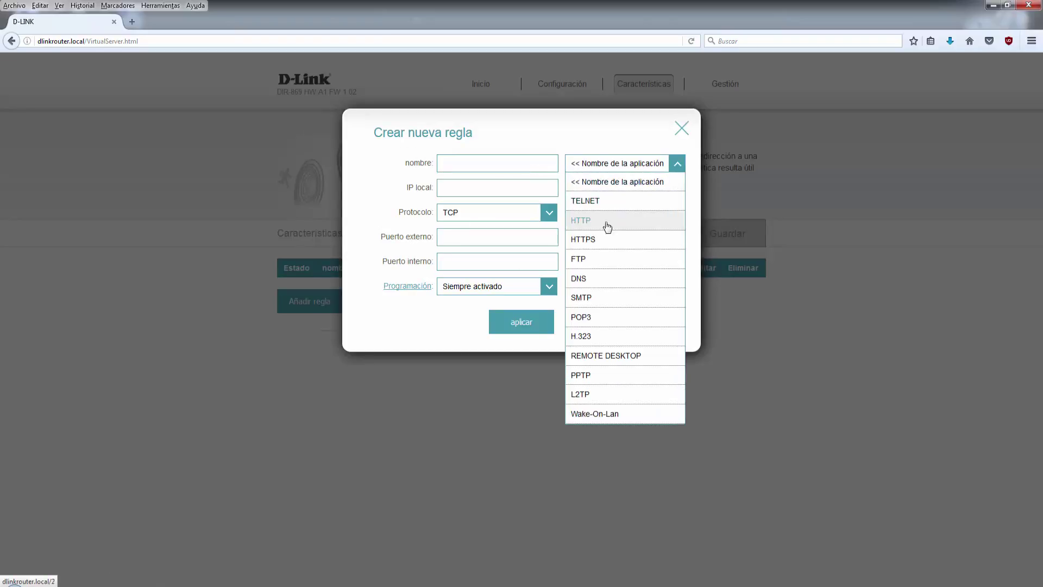
click(600, 262)
click(456, 188)
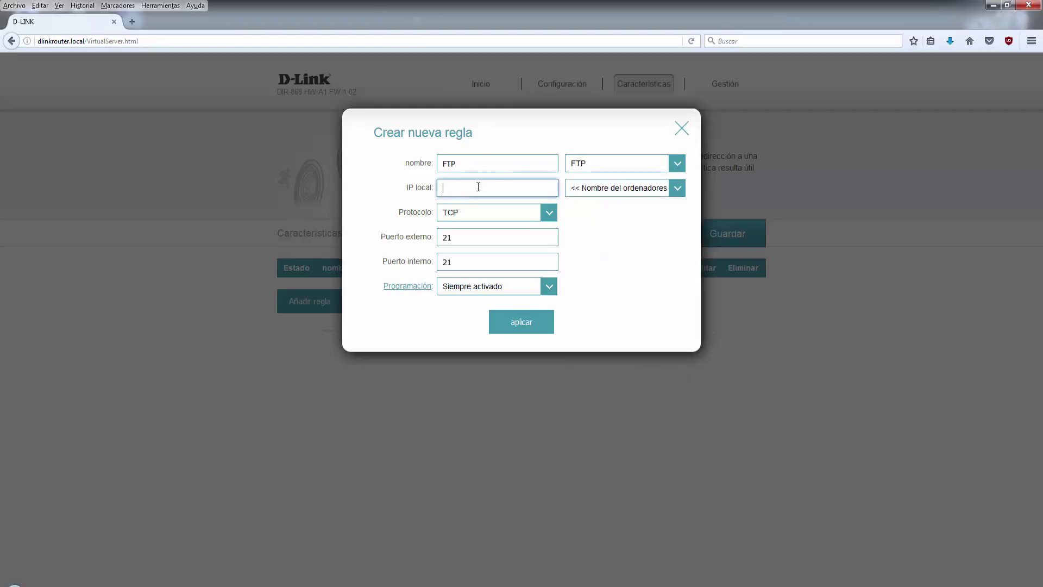
click(612, 190)
click(609, 226)
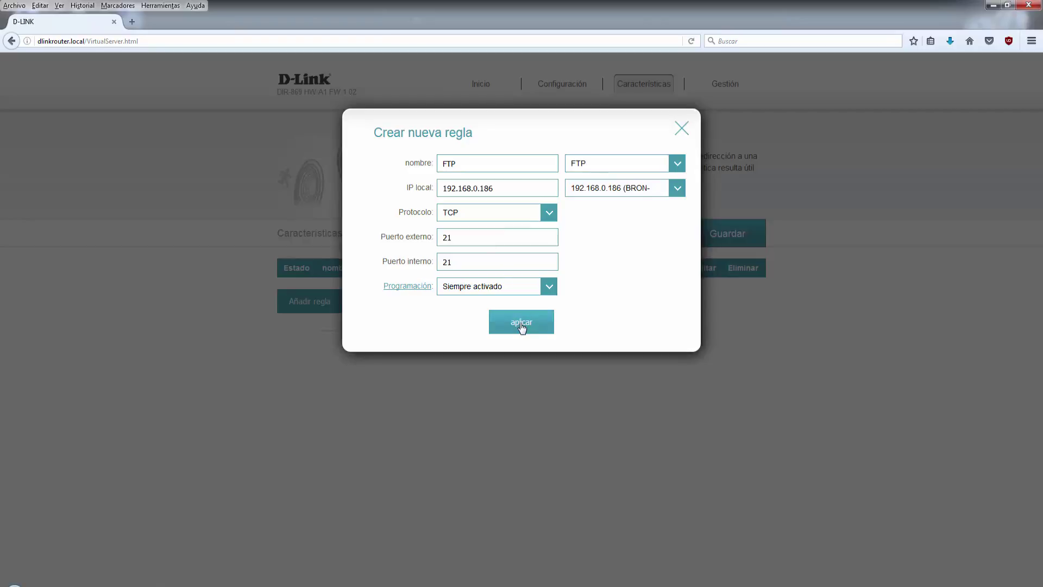
click(682, 129)
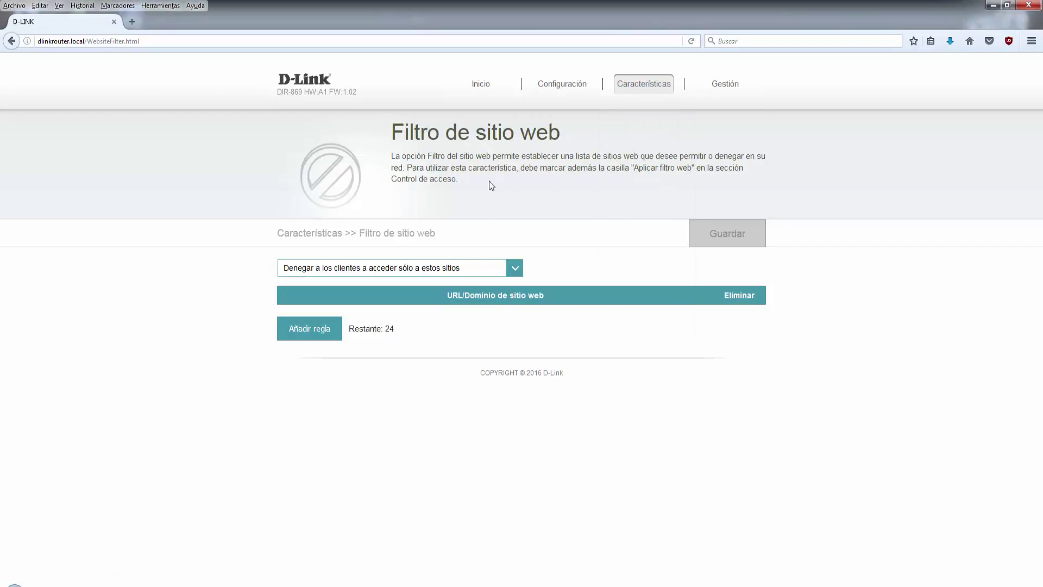
In Filtro de sitio web, try a blank rule while comparing the deny and allow access modes, and delete that rule
click(324, 337)
click(563, 320)
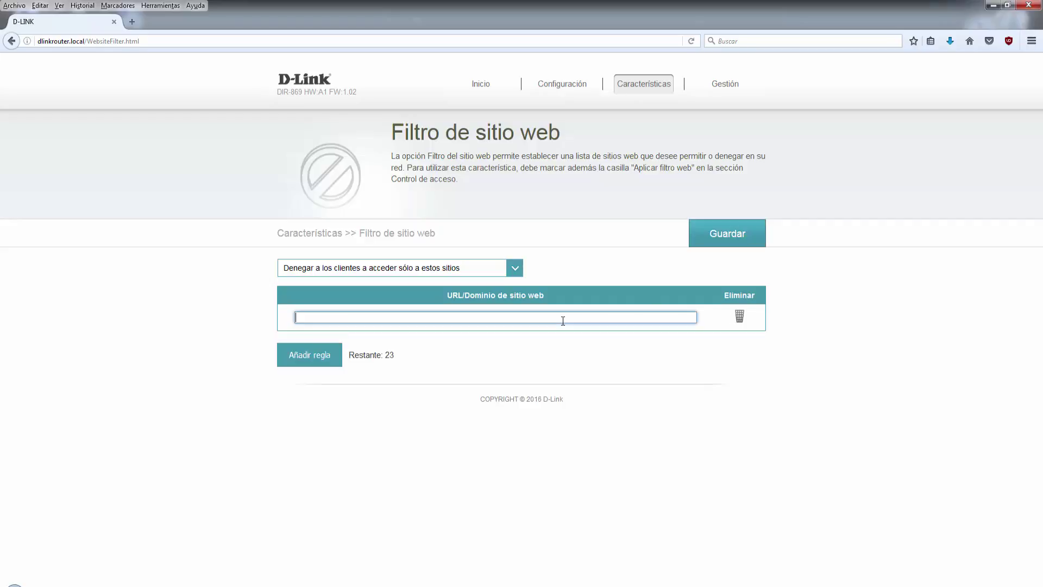
click(434, 273)
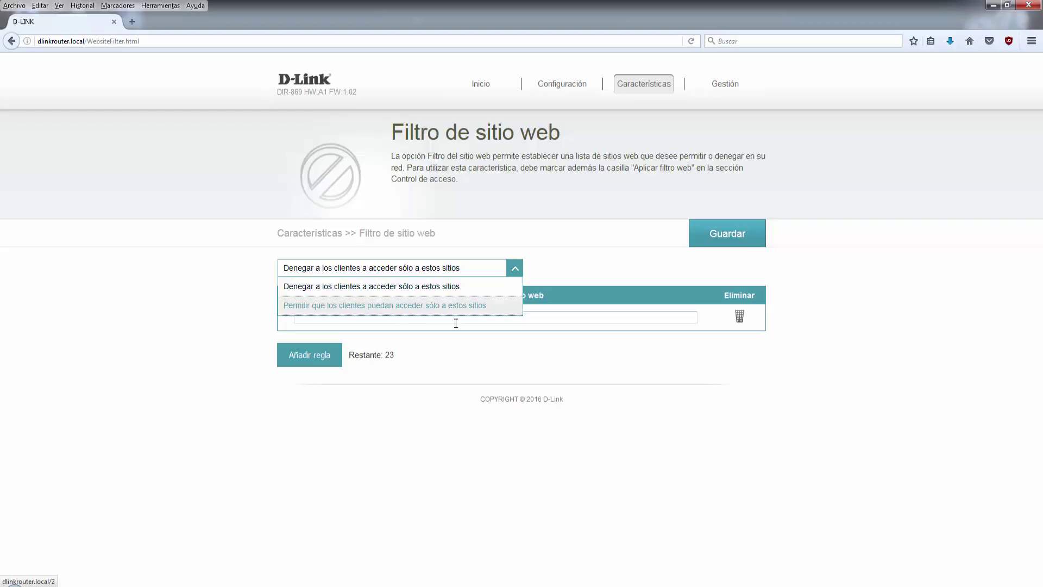
click(465, 342)
click(470, 276)
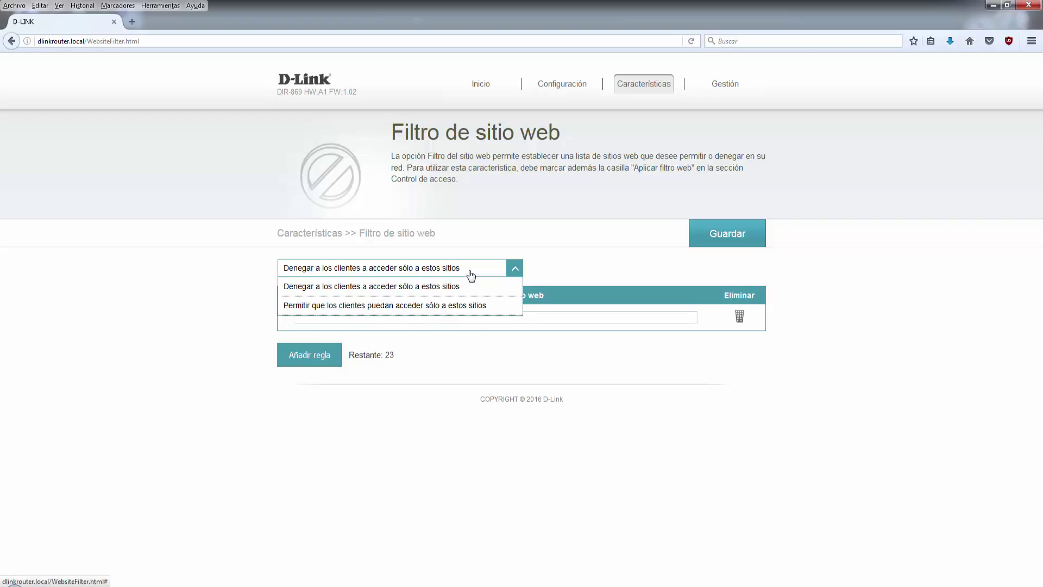
click(482, 367)
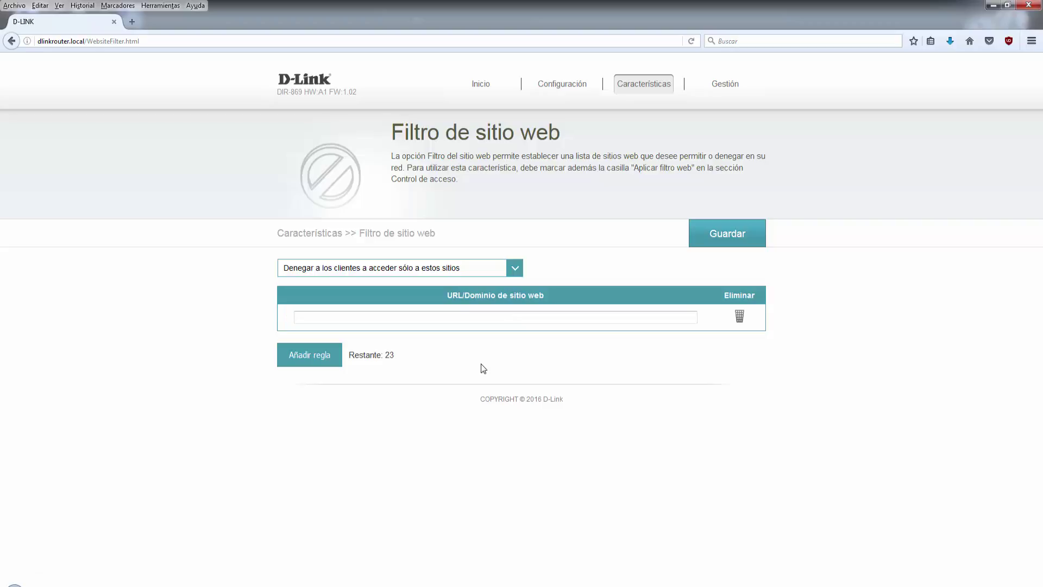
click(469, 270)
click(527, 316)
click(739, 316)
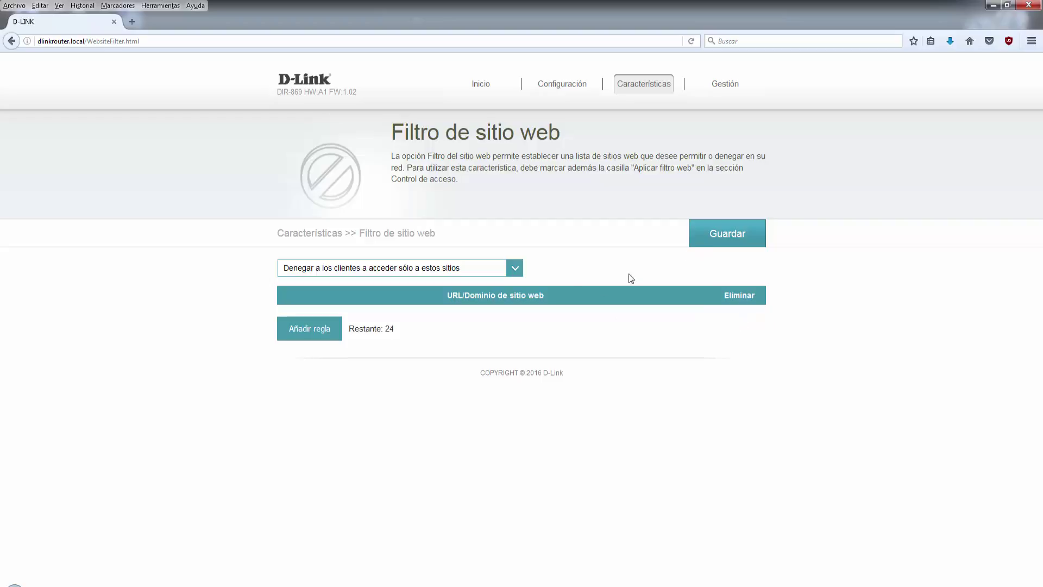
Open the Ruta estática page and review the fields for a new IPv4 route without creating one
mouse_move(636, 90)
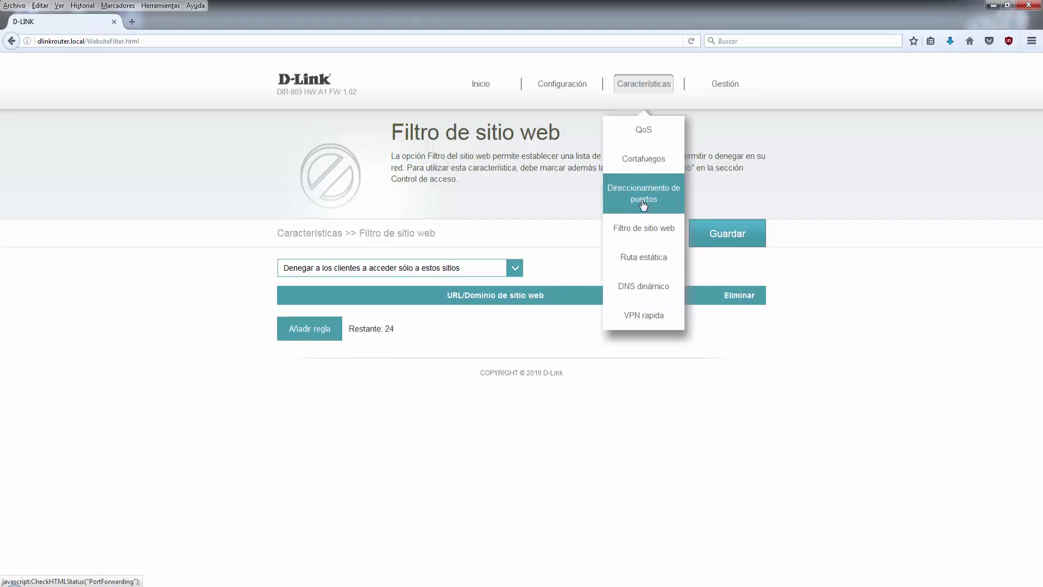
click(640, 262)
click(538, 268)
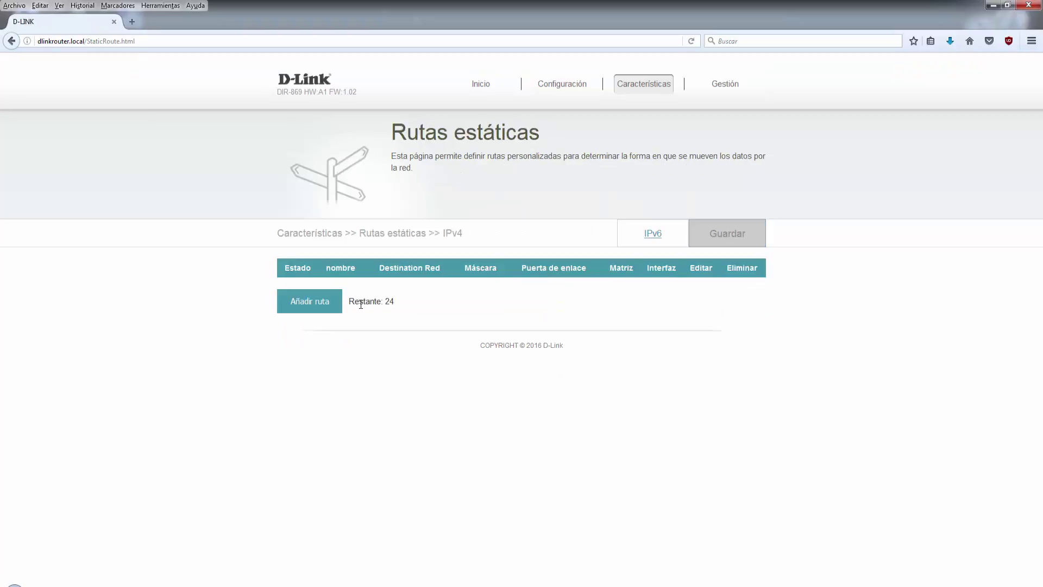
drag(350, 303, 411, 306)
click(441, 319)
click(319, 309)
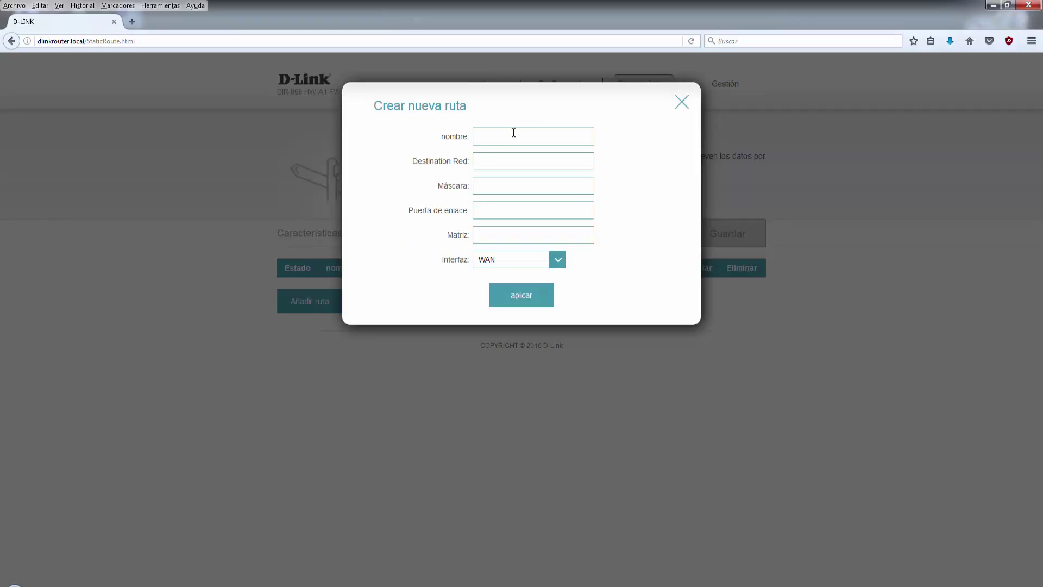
click(682, 102)
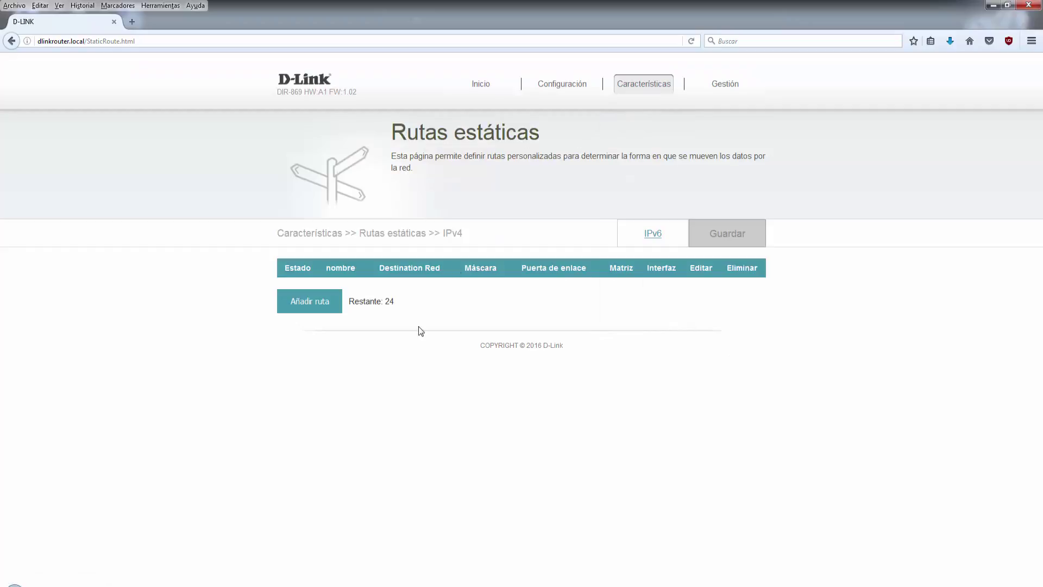
Open the DNS dinámico page and enable dynamic DNS
mouse_move(646, 90)
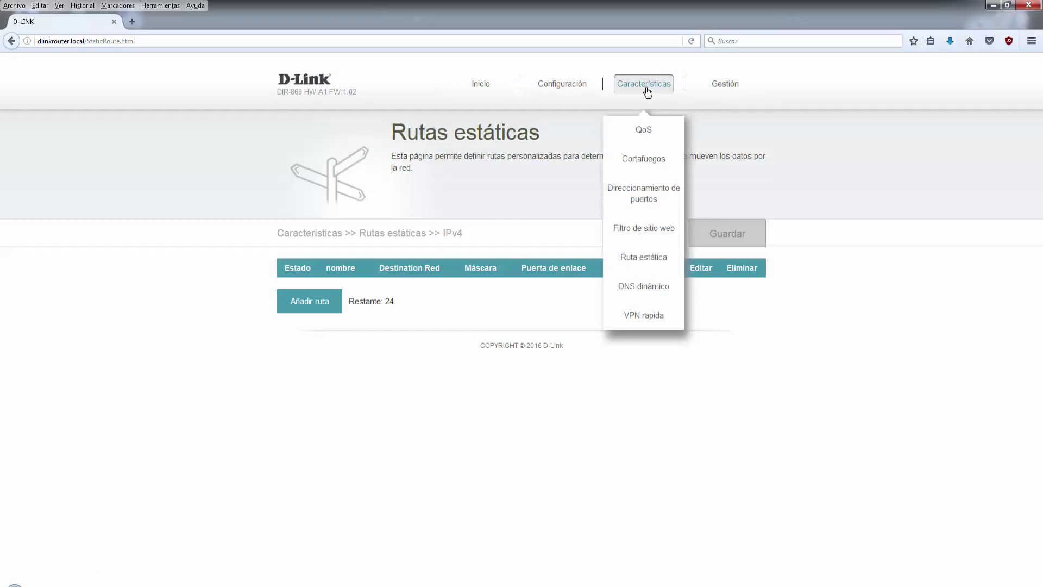
click(635, 290)
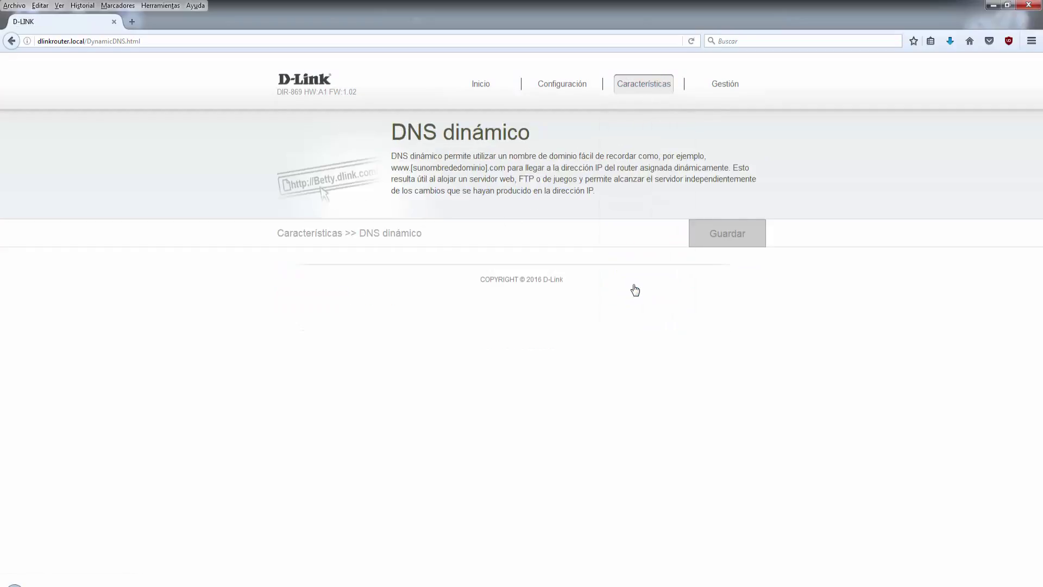
click(515, 278)
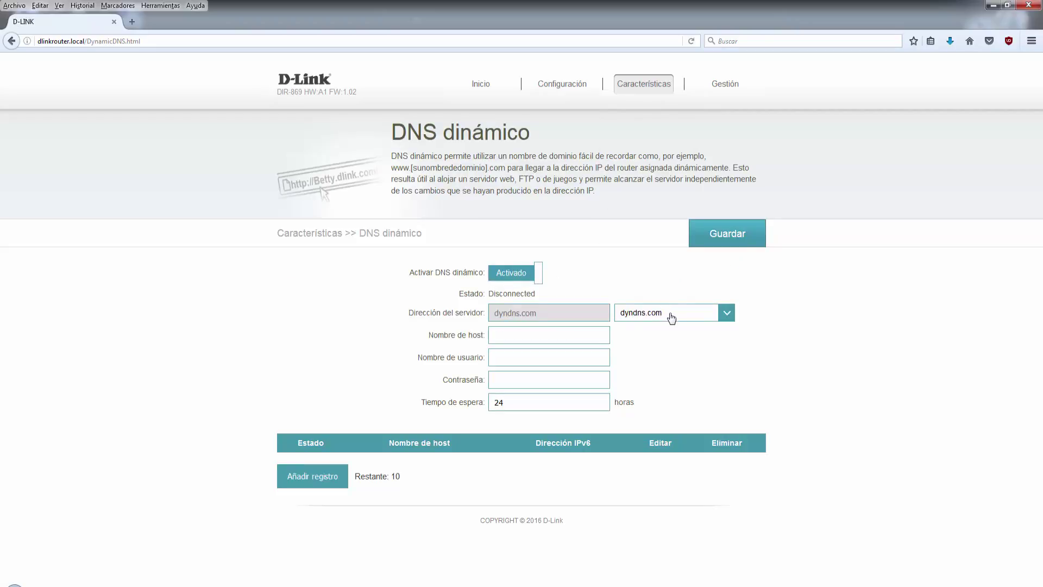
Try dlinkddns.com and dyndns.com as the dynamic DNS server, and set the server address option to Manual
click(685, 318)
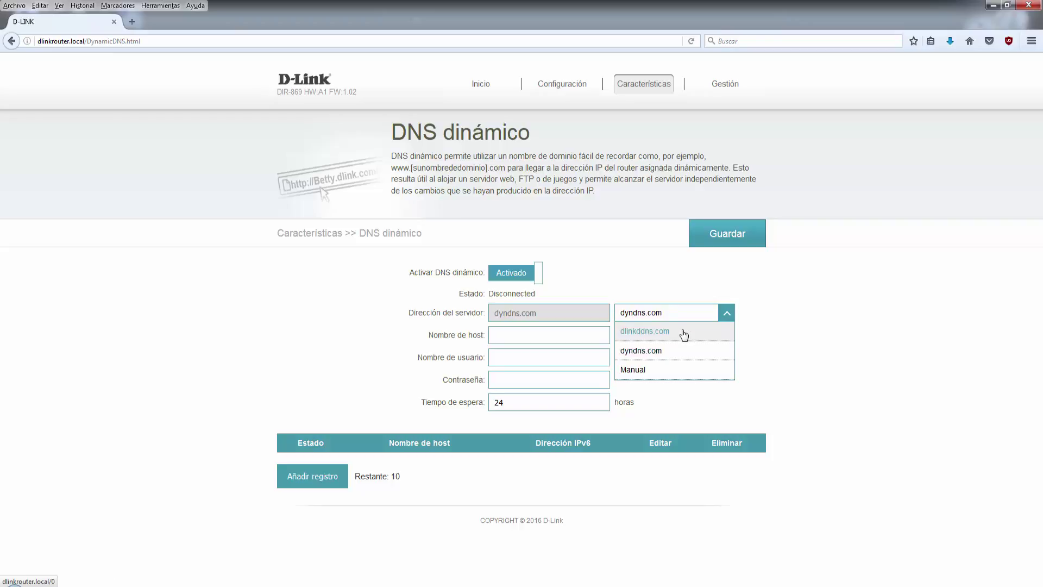
click(683, 333)
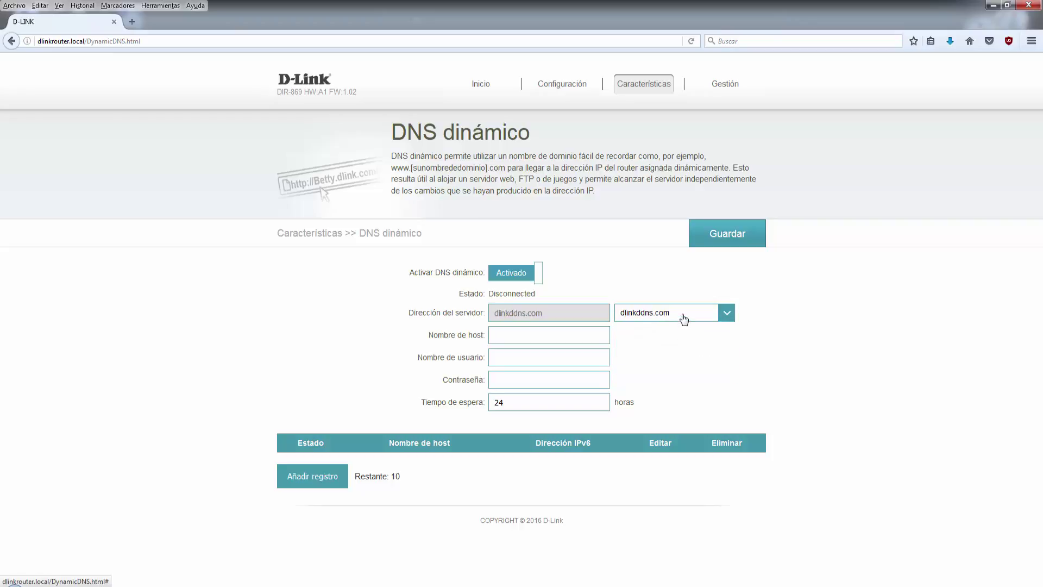
click(683, 319)
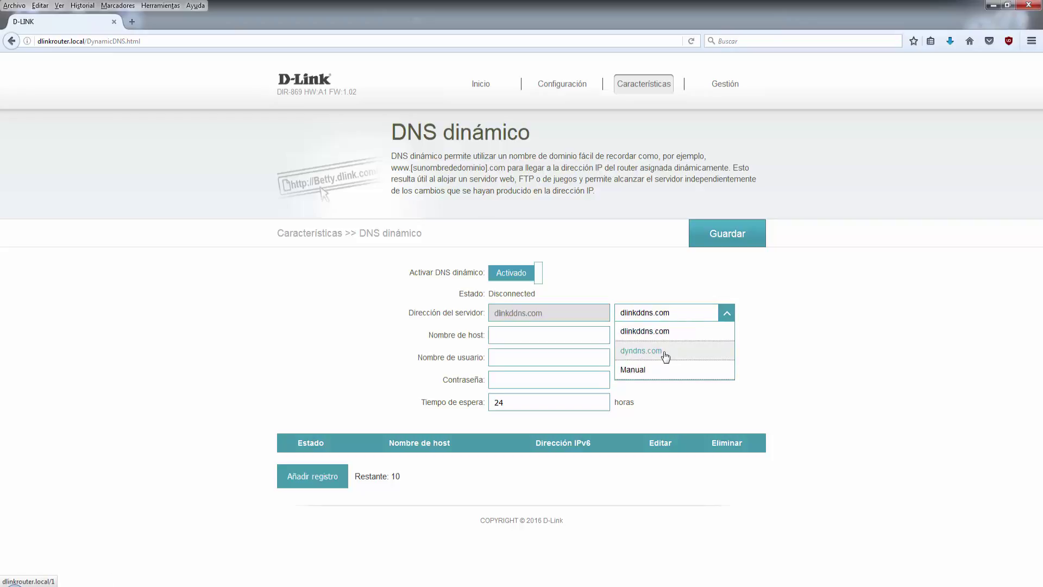
click(664, 352)
click(670, 321)
click(665, 369)
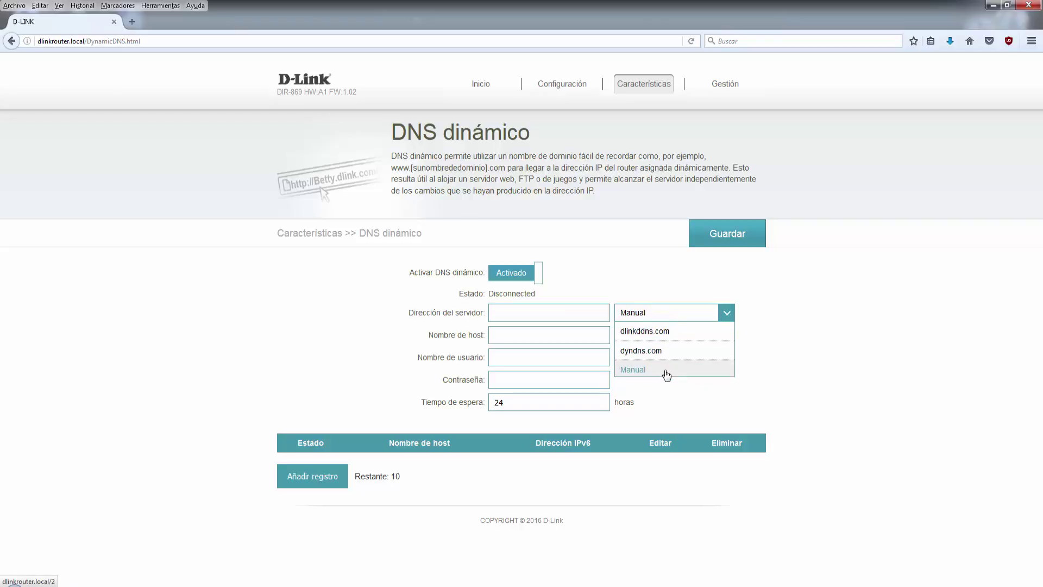
click(663, 315)
click(672, 396)
click(593, 313)
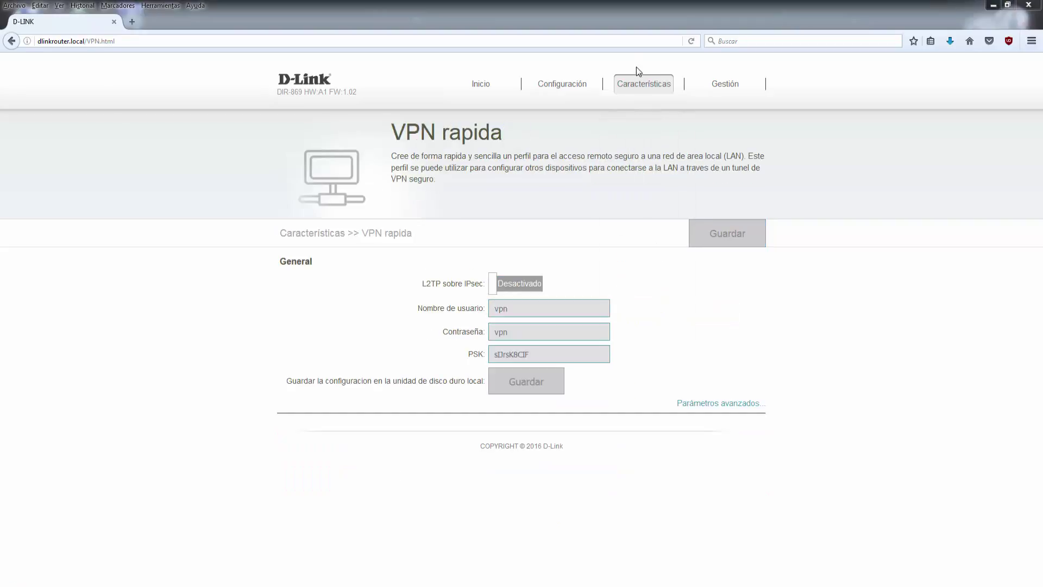
Enable L2TP over IPsec on the VPN rapida page and review the user name, password and PSK fields
mouse_move(641, 84)
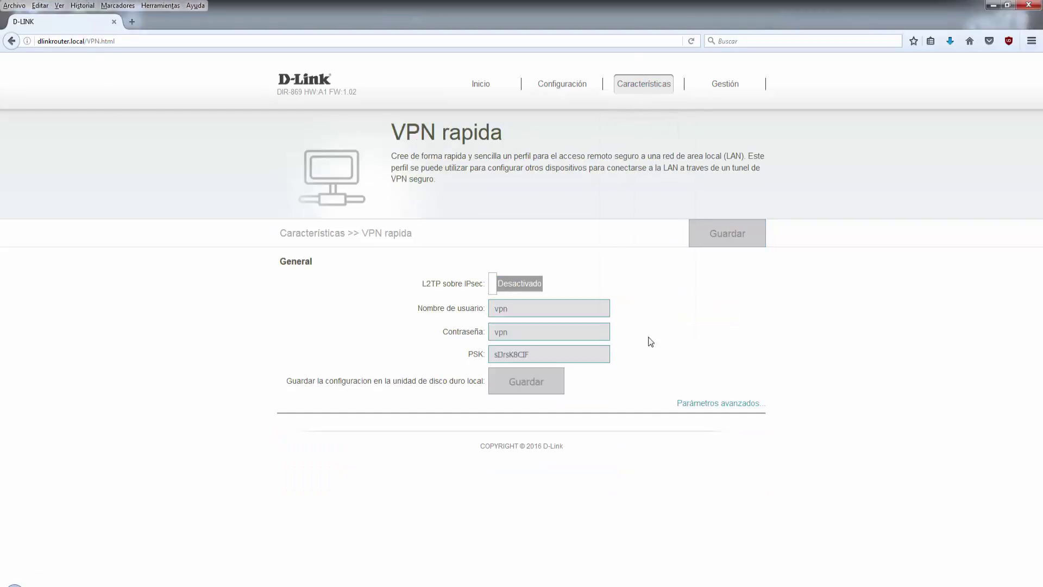
click(520, 284)
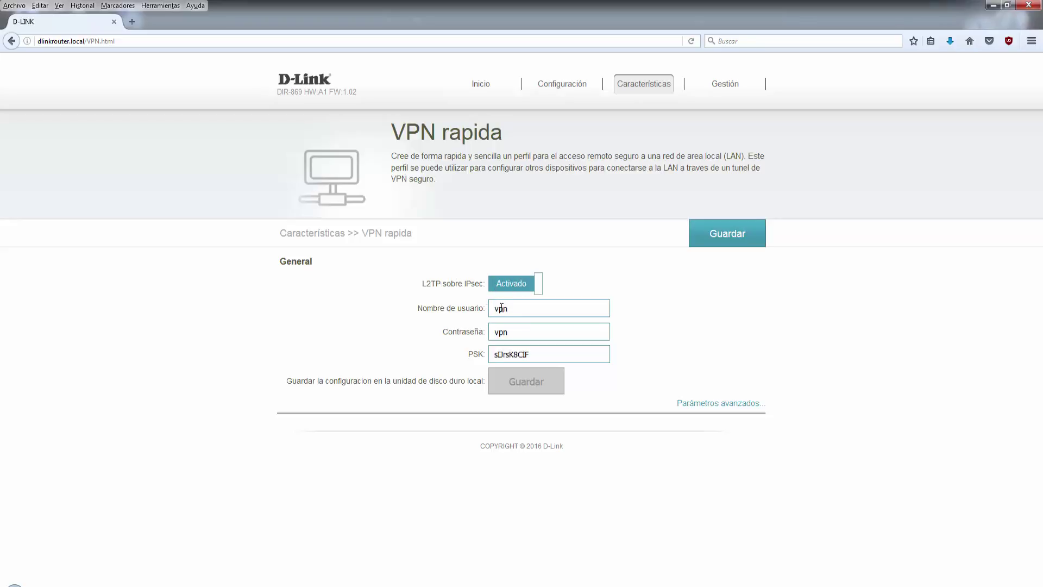
drag(517, 311, 485, 333)
click(546, 357)
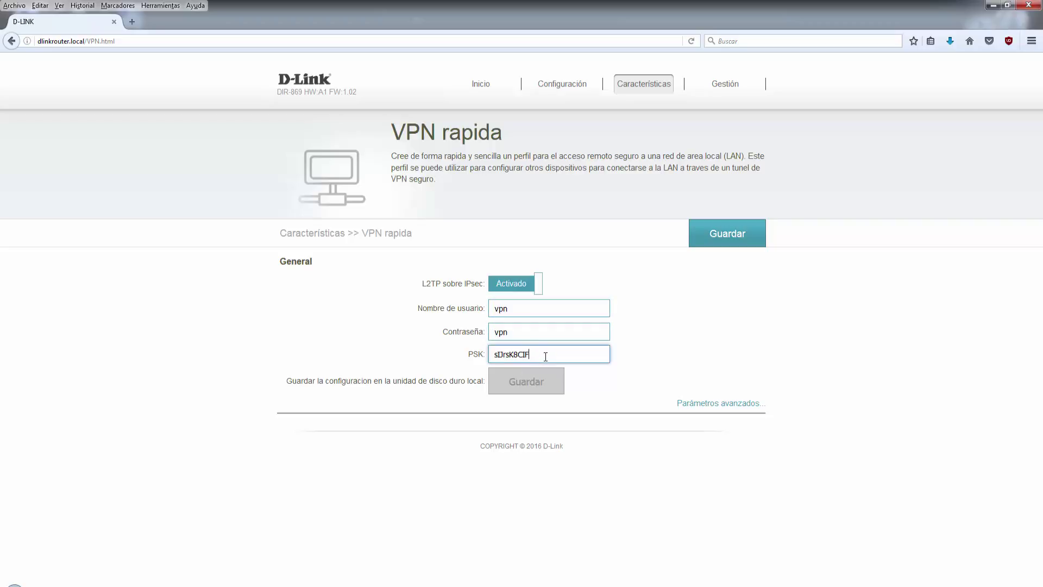
drag(545, 356, 489, 359)
Show the advanced VPN parameters, set the authentication protocol to CHAP and review the MPPE options
click(693, 403)
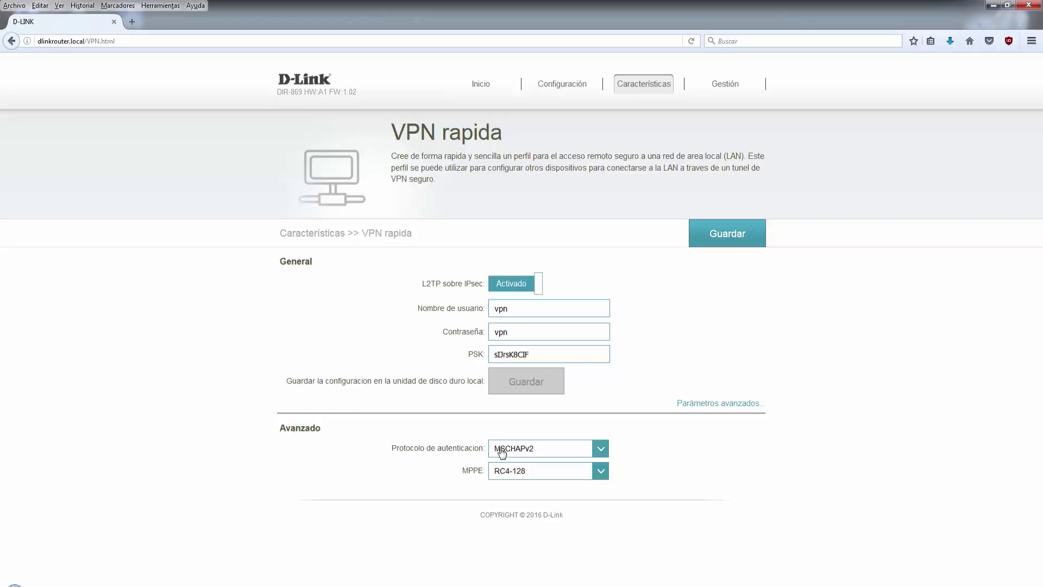
click(559, 453)
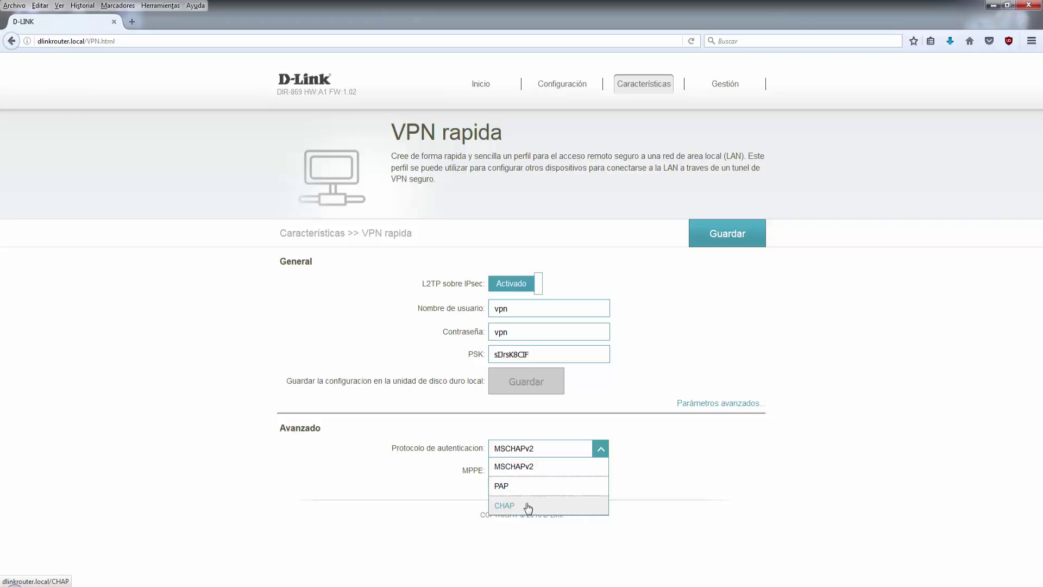
click(590, 543)
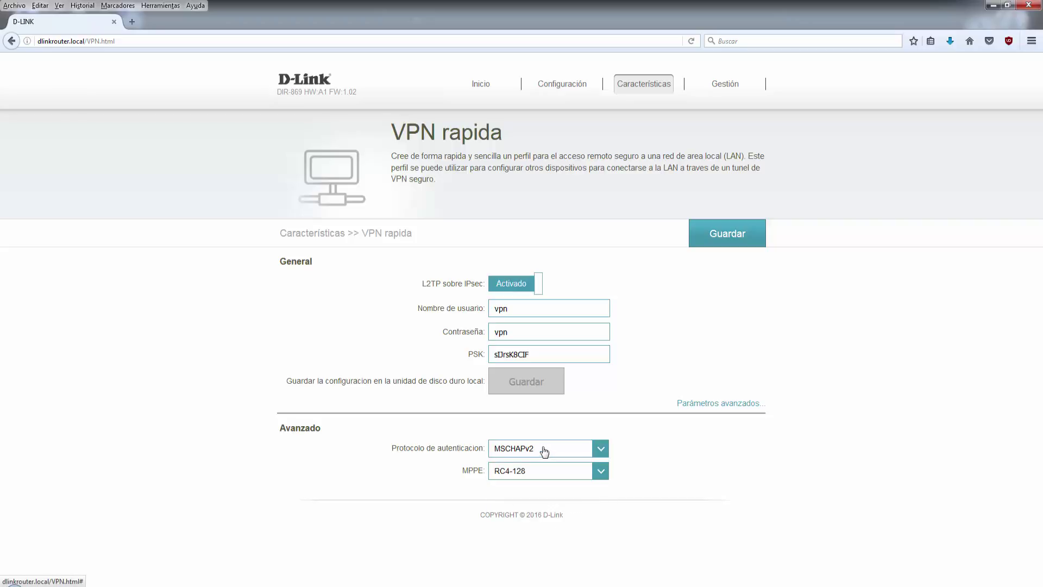
click(544, 450)
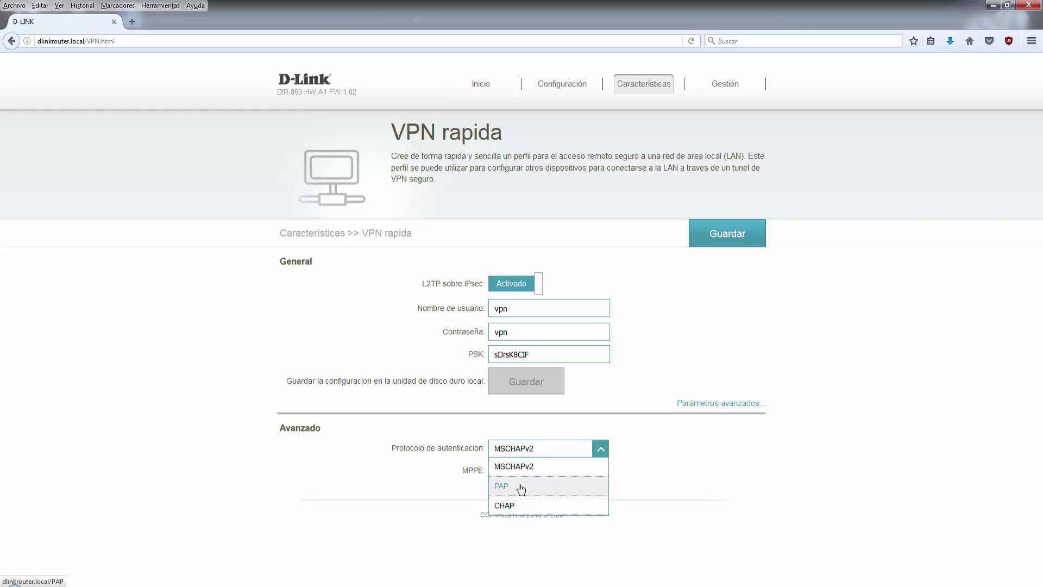
click(521, 489)
click(546, 450)
click(525, 505)
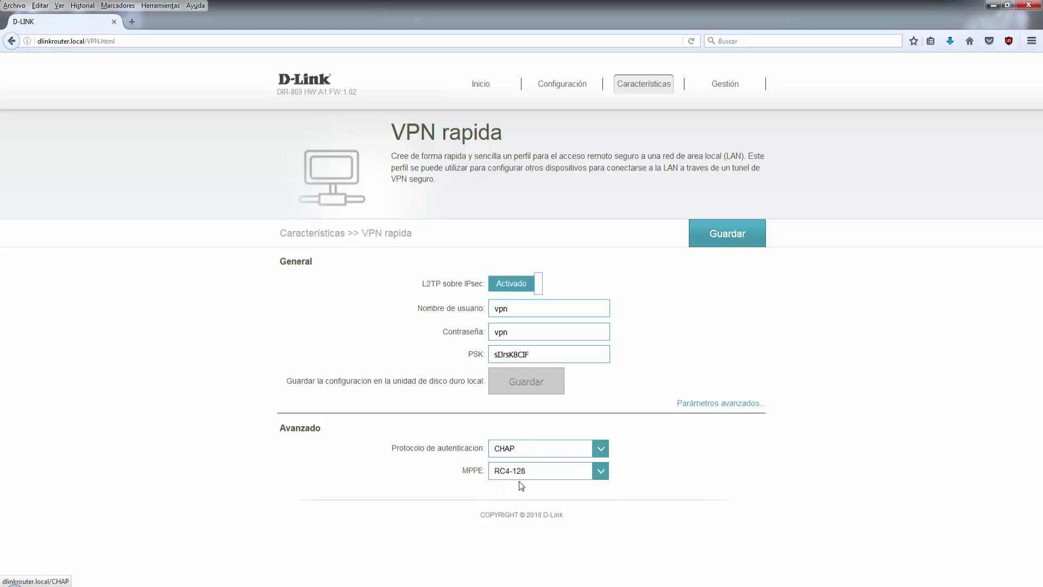
click(535, 472)
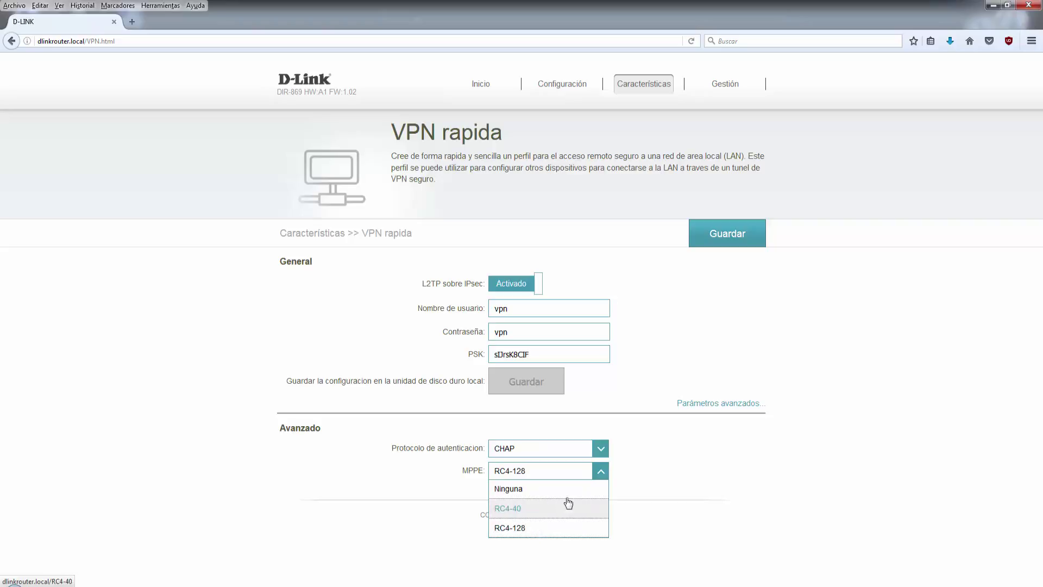
click(638, 476)
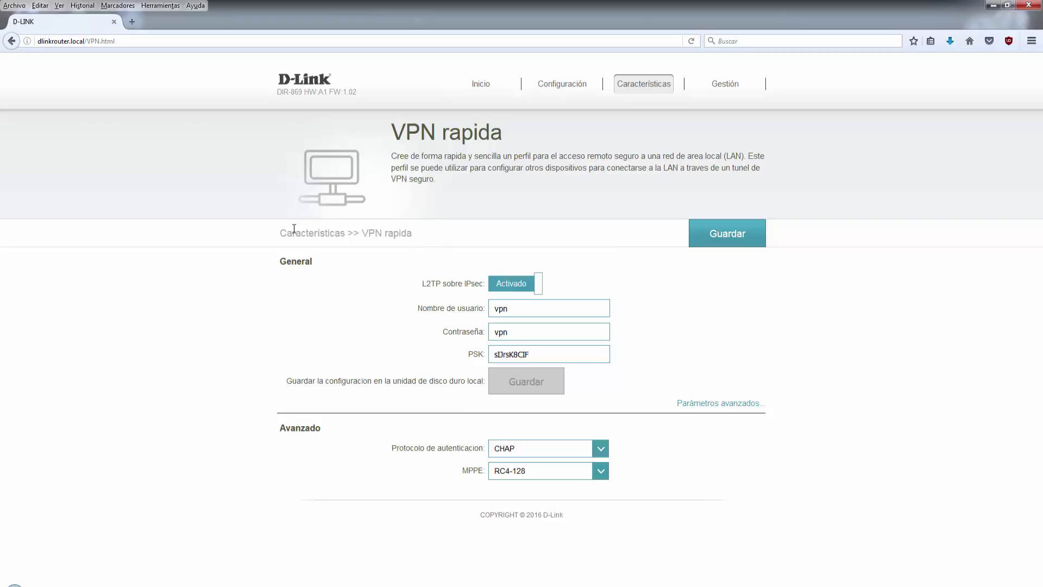
Review the VPN rapida description and the labels of its general settings
drag(393, 134, 581, 194)
click(581, 194)
drag(437, 129, 530, 180)
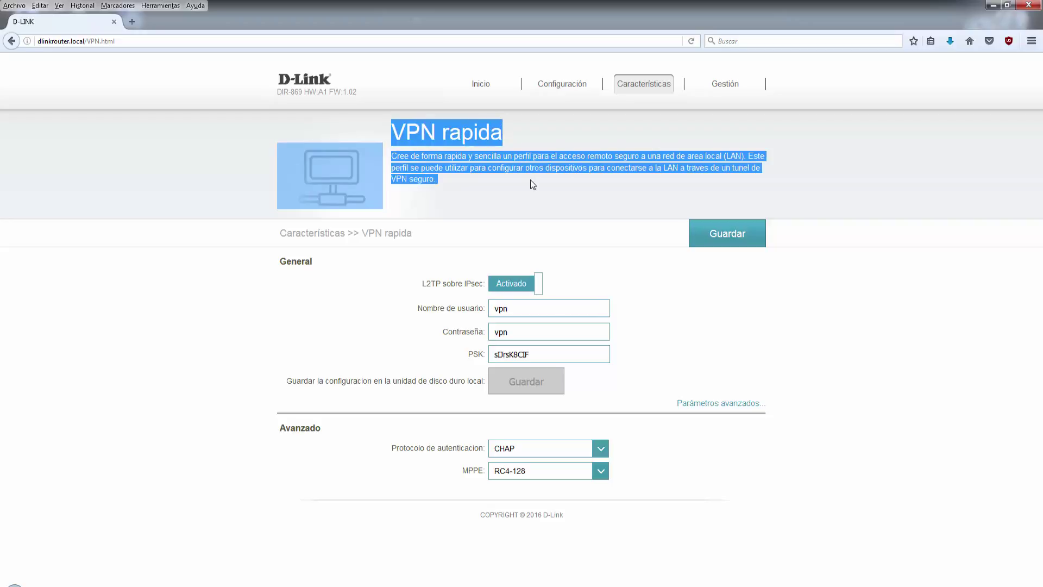
click(484, 245)
drag(424, 283, 484, 329)
click(481, 361)
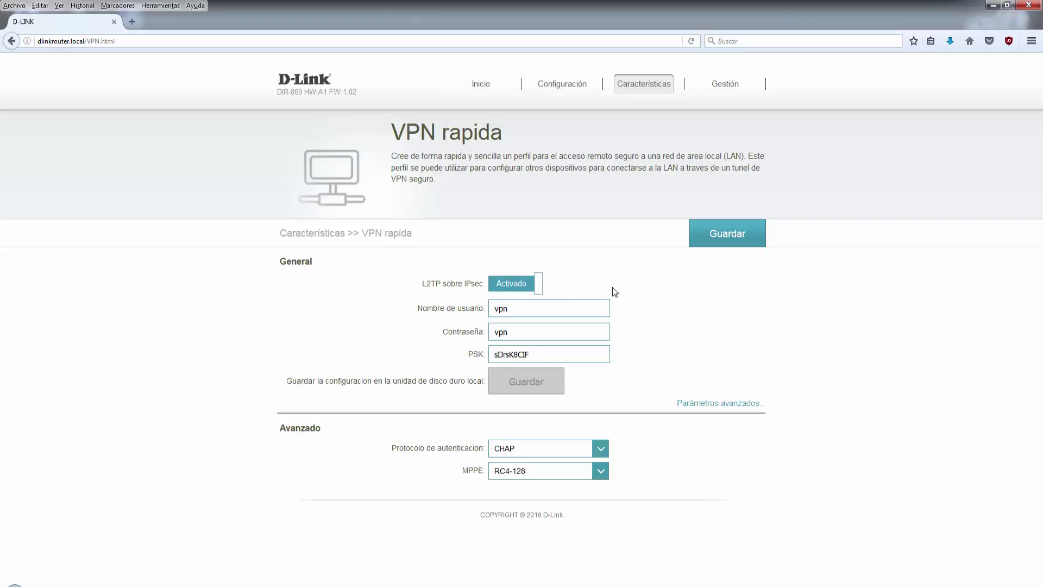
Open the Hora page to review the system time settings, and open Programación to review its schedule rules
click(726, 84)
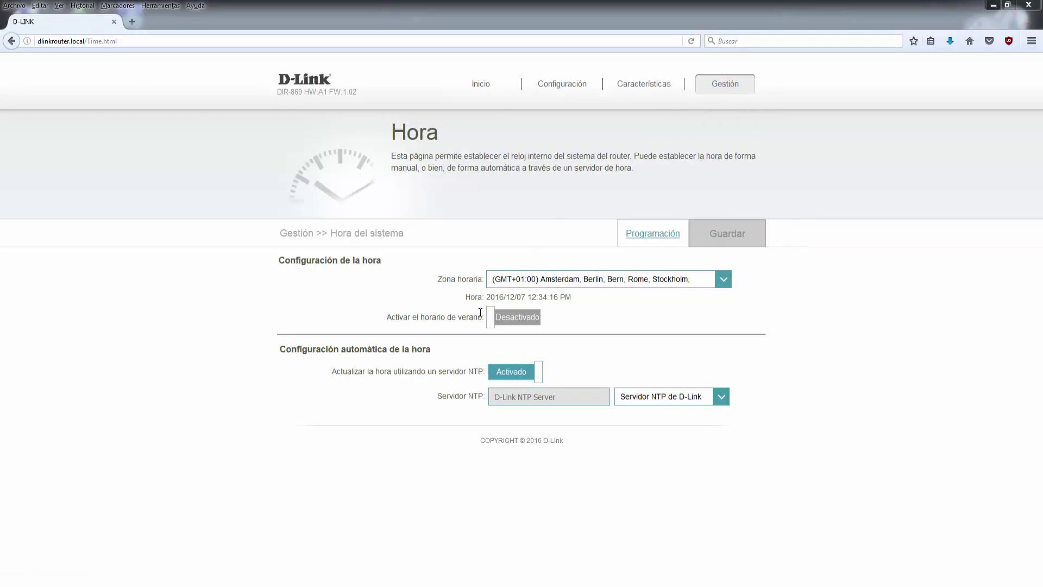
drag(320, 261, 383, 262)
click(418, 288)
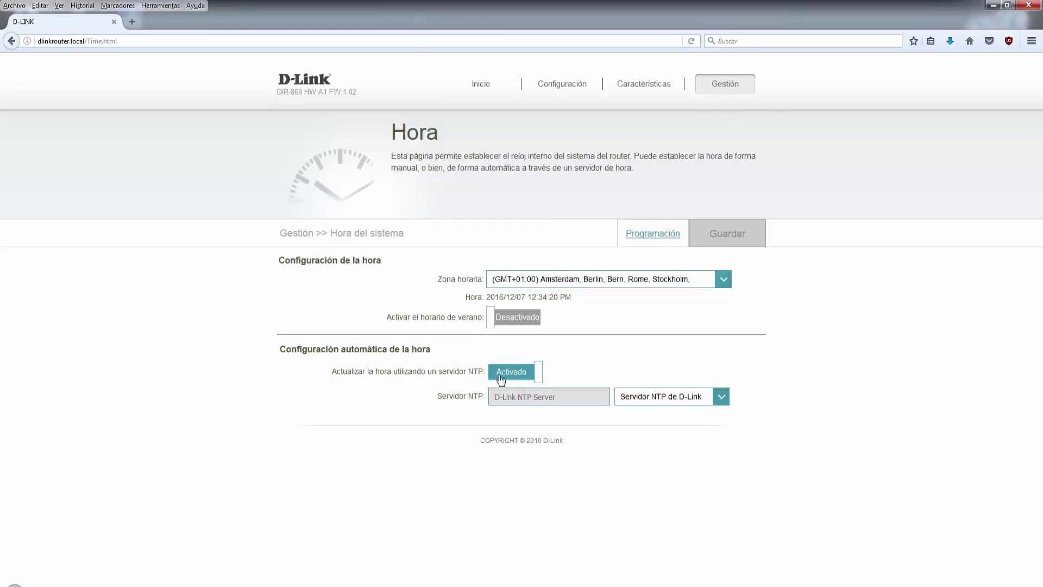
click(655, 236)
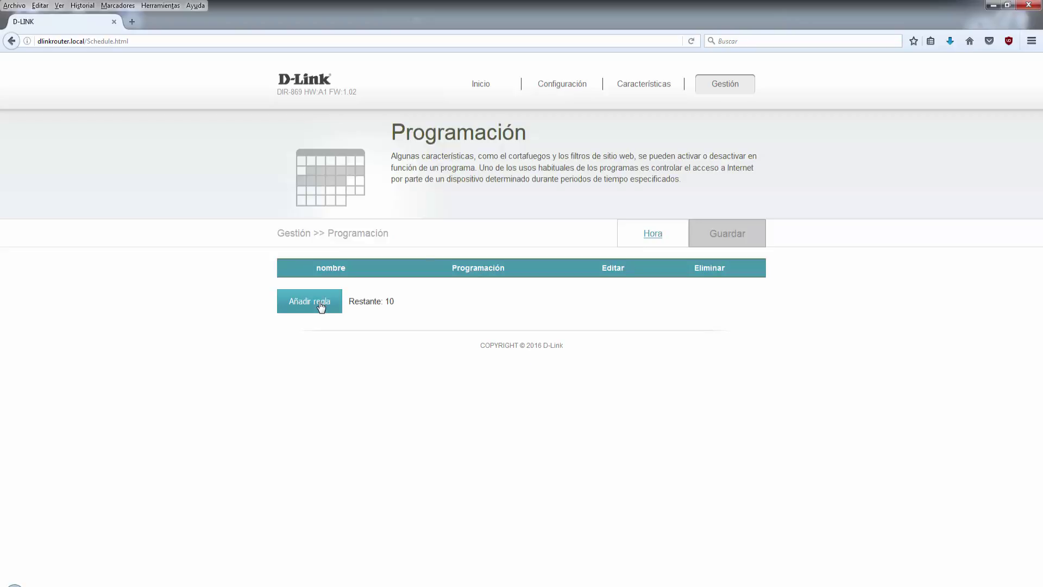
drag(348, 301, 408, 303)
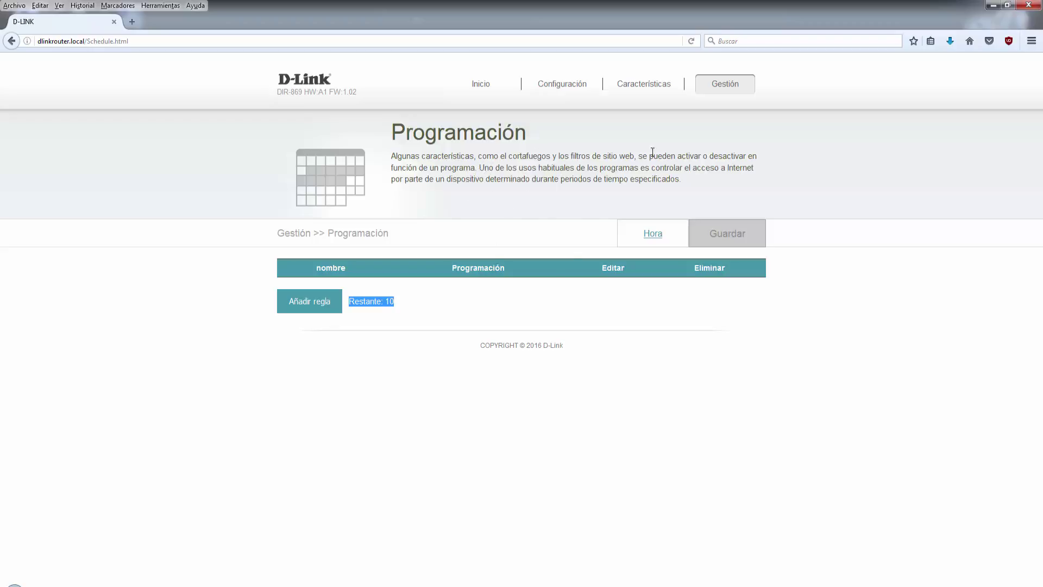
Open the Registro del sistema page and enable Syslog server logging and e-mail notification to examine their fields
mouse_move(722, 88)
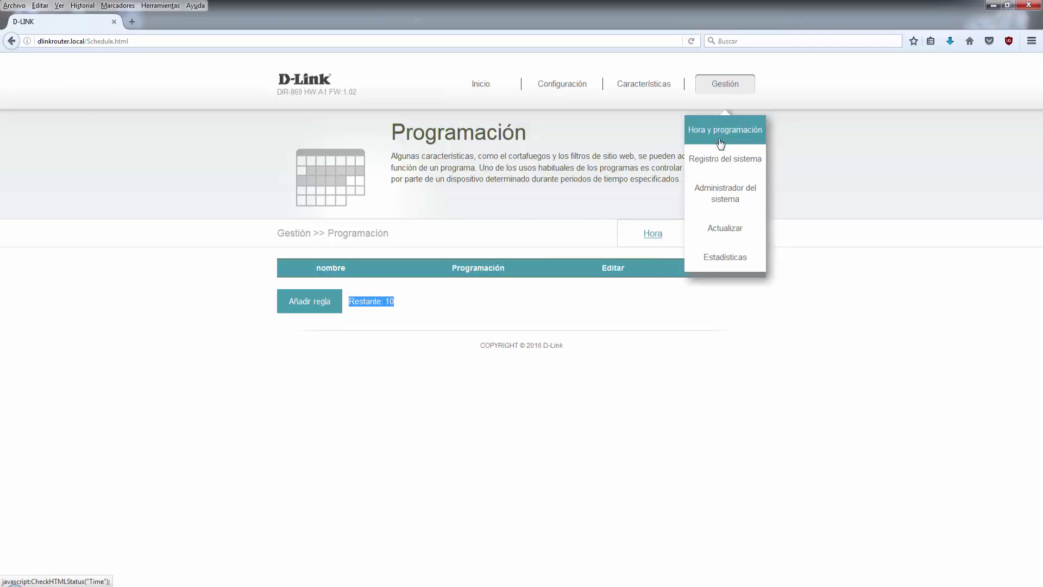
click(716, 159)
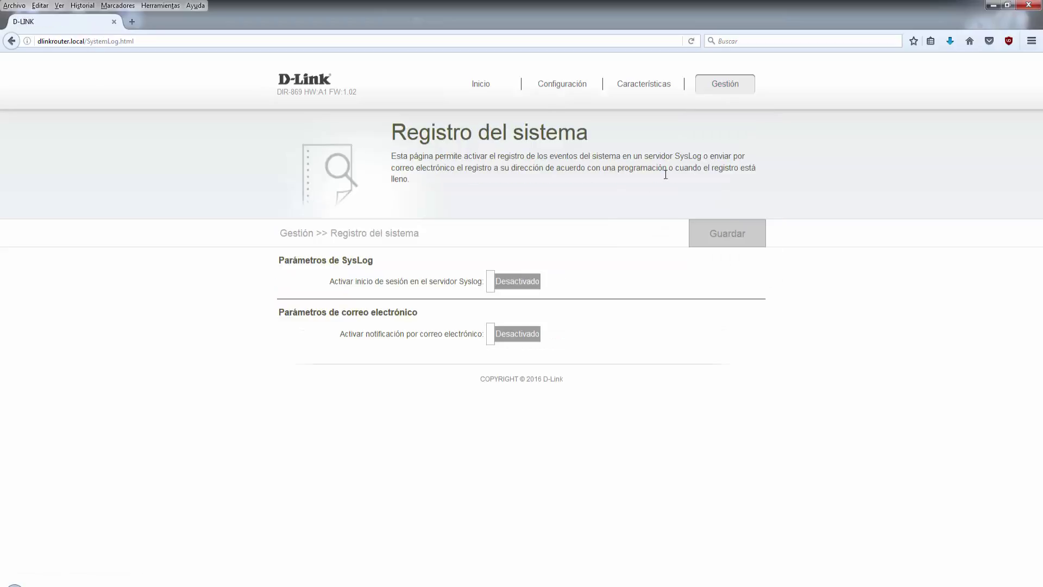
click(512, 284)
click(507, 303)
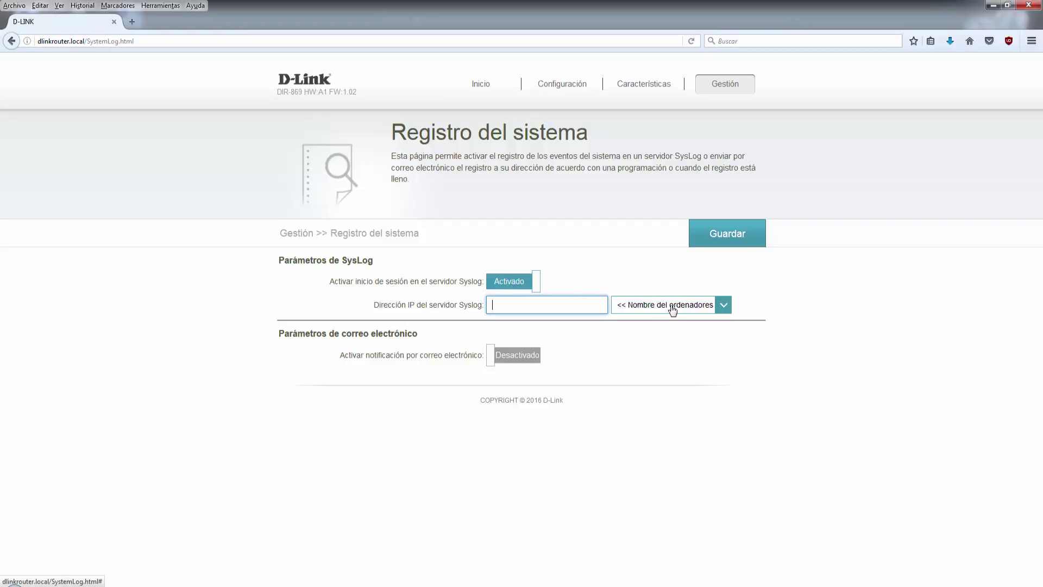
click(511, 359)
scroll(569, 348, down, 1)
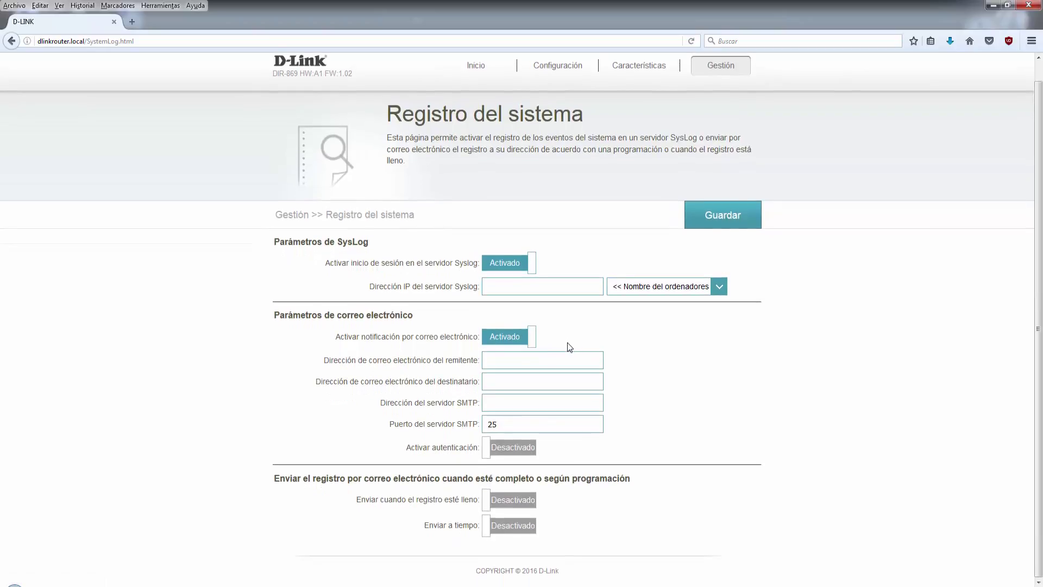
click(514, 359)
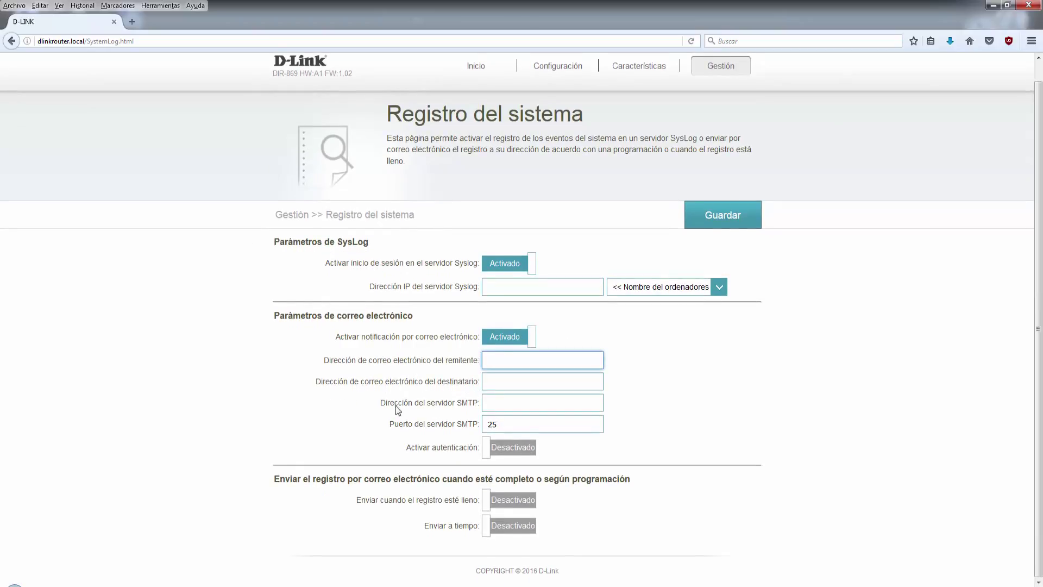
Try enabling authentication for the e-mail notifications to view the account fields, and disable it again
click(513, 454)
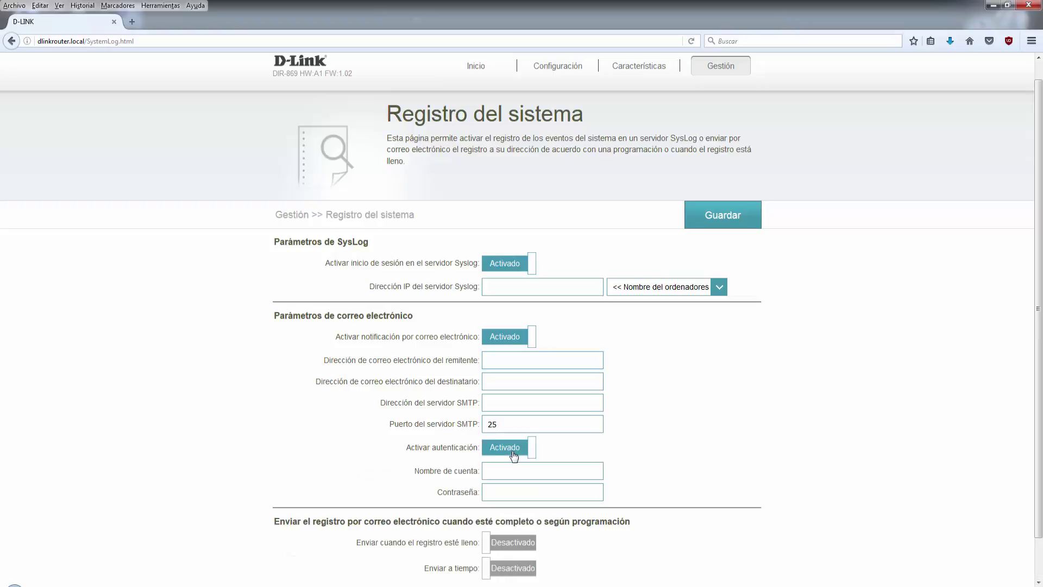
click(514, 455)
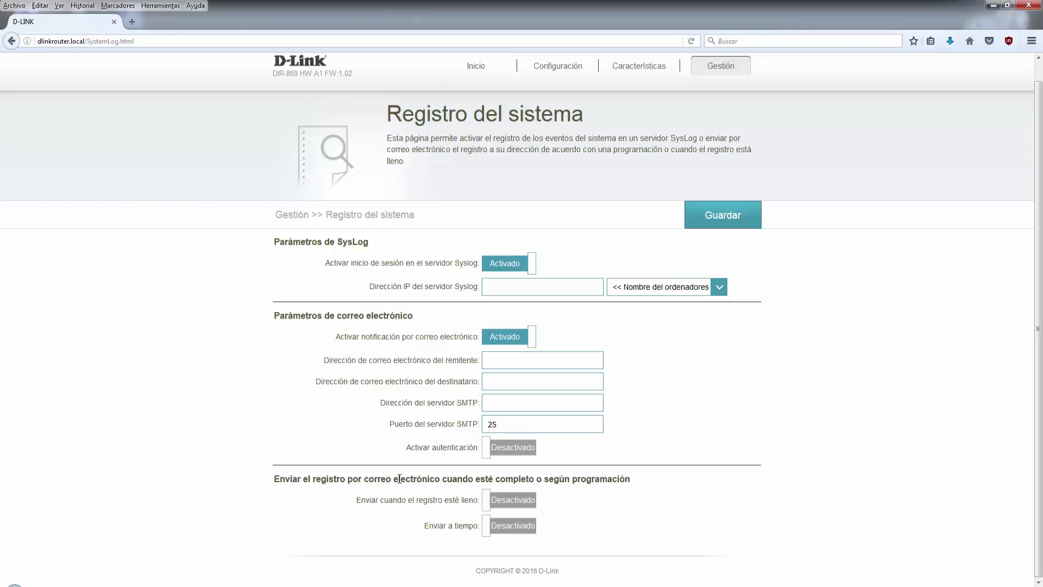
double_click(454, 479)
click(491, 480)
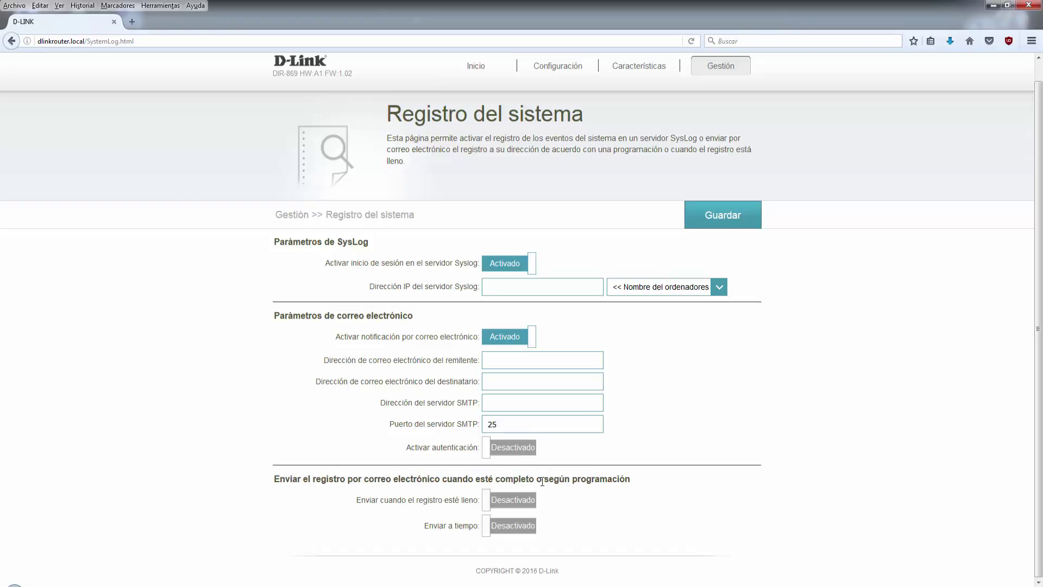
Try the options to e-mail the log when full and on a schedule, review the schedule choices, and disable both options
click(509, 507)
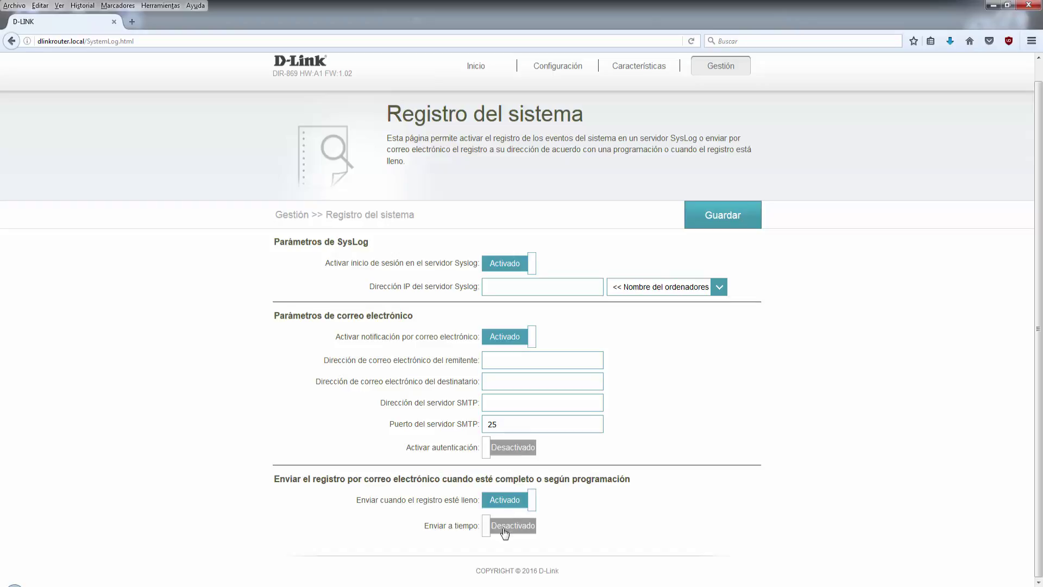
click(509, 524)
scroll(529, 530, down, 1)
click(532, 533)
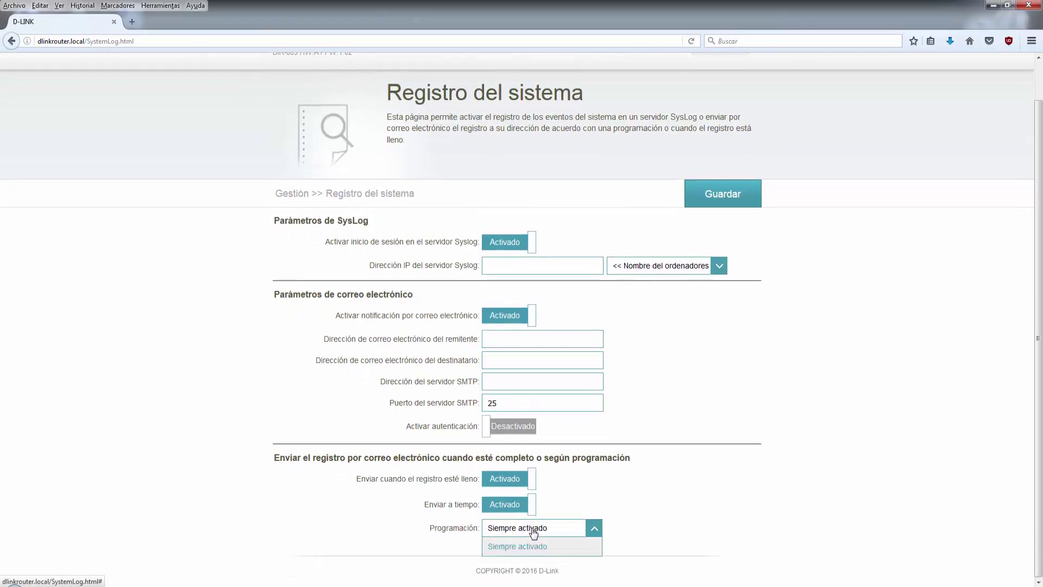
click(509, 504)
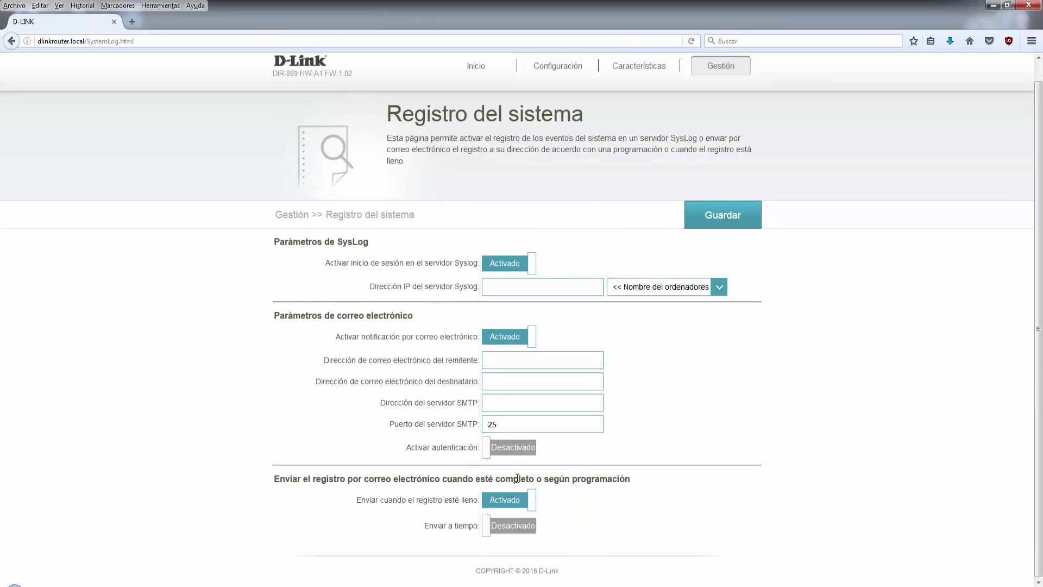
click(509, 500)
Open the system administrator page, discarding the unsaved log settings, and enable graphical authentication (CAPTCHA)
mouse_move(721, 66)
click(720, 175)
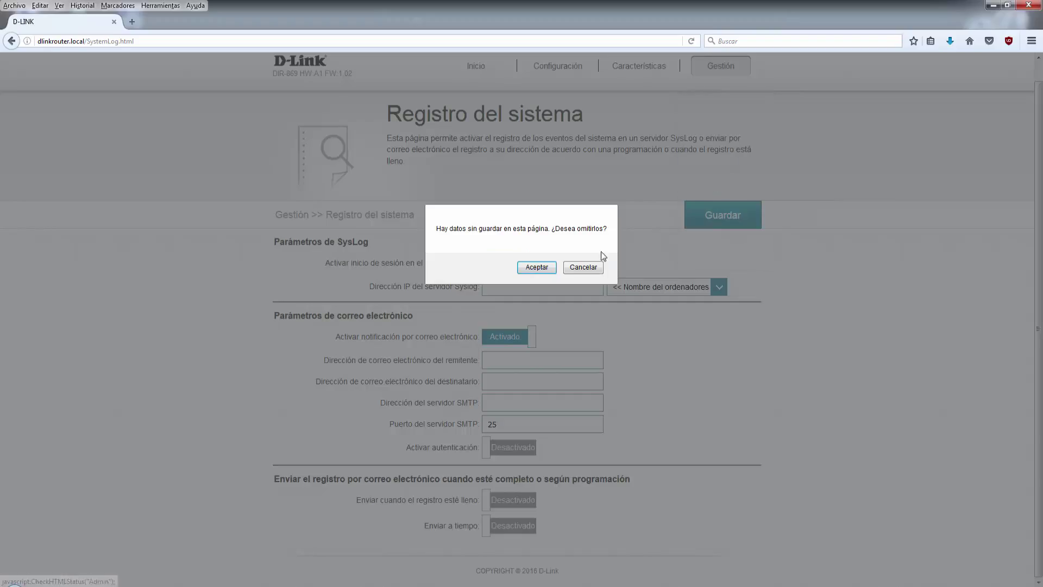
click(531, 271)
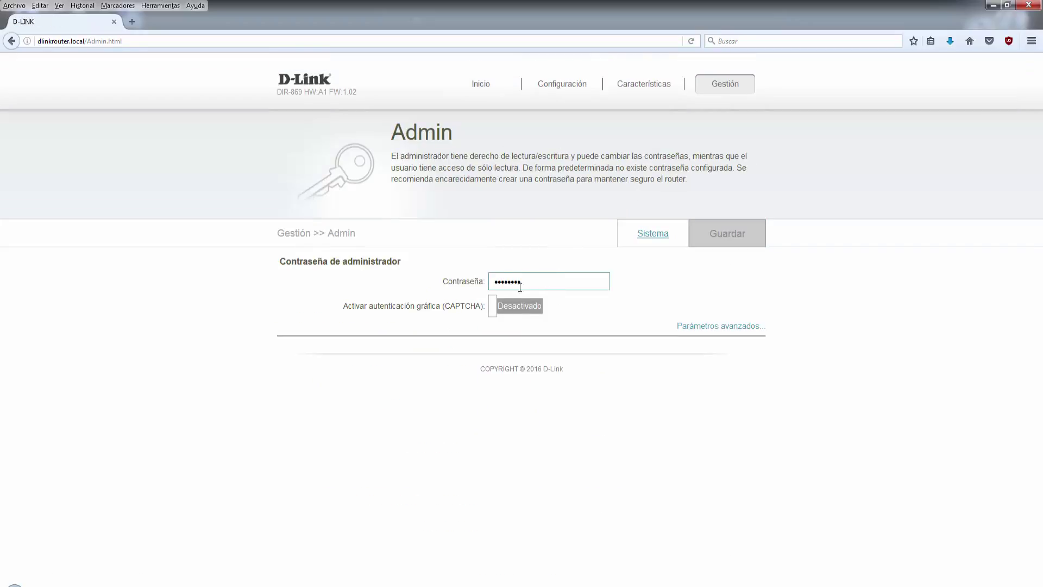
click(519, 312)
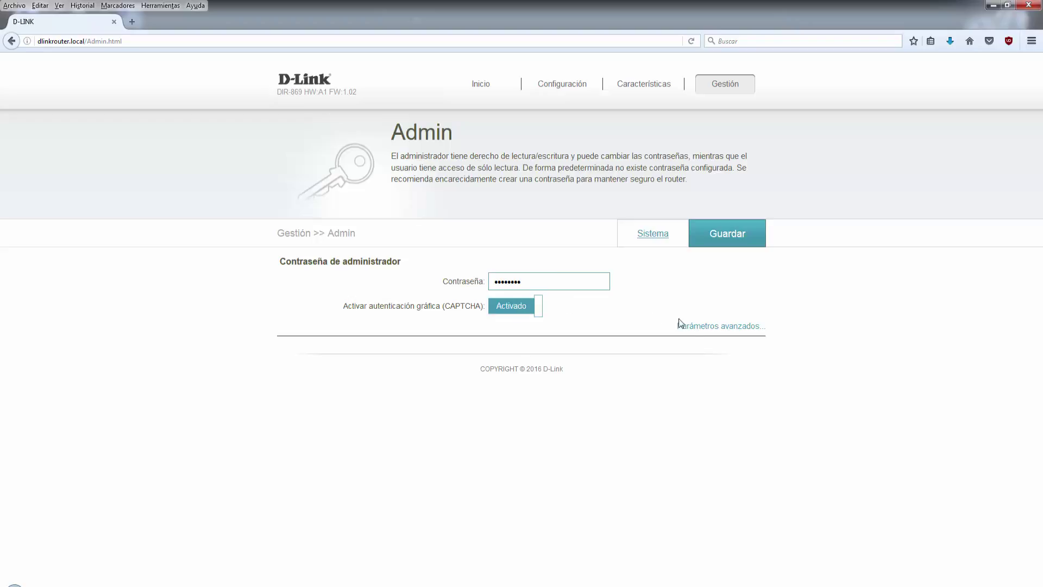
Show the advanced administration parameters and try enabling remote management on port 8081 with HTTPS
click(703, 329)
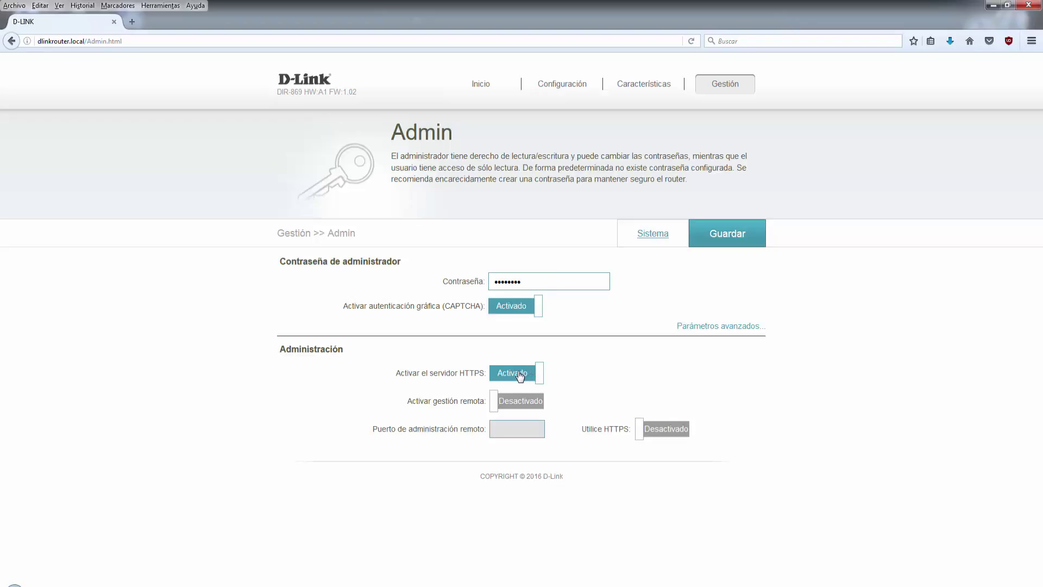
click(523, 404)
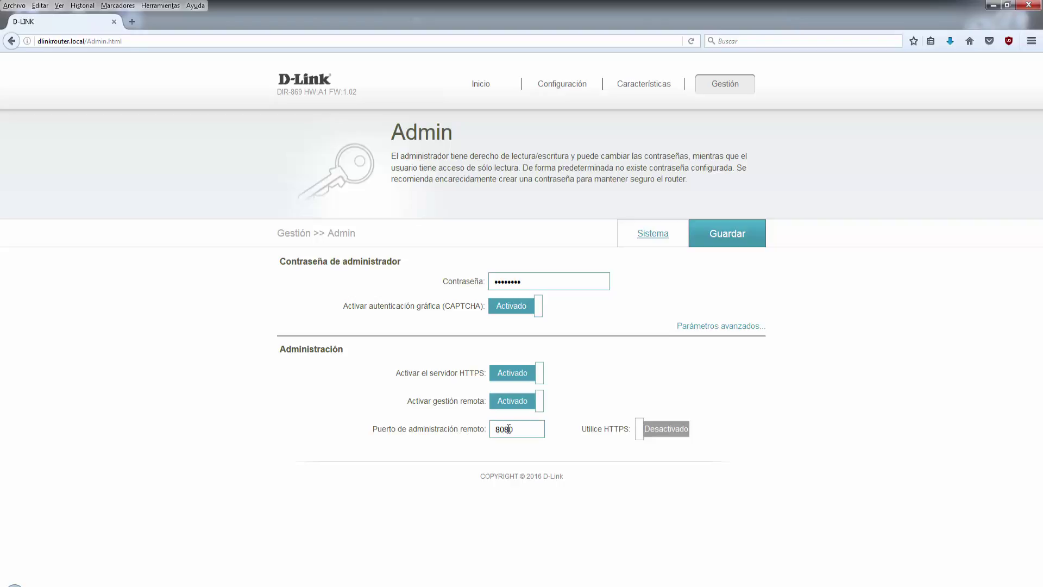
click(509, 428)
key(BackSpace)
text(1)
click(667, 429)
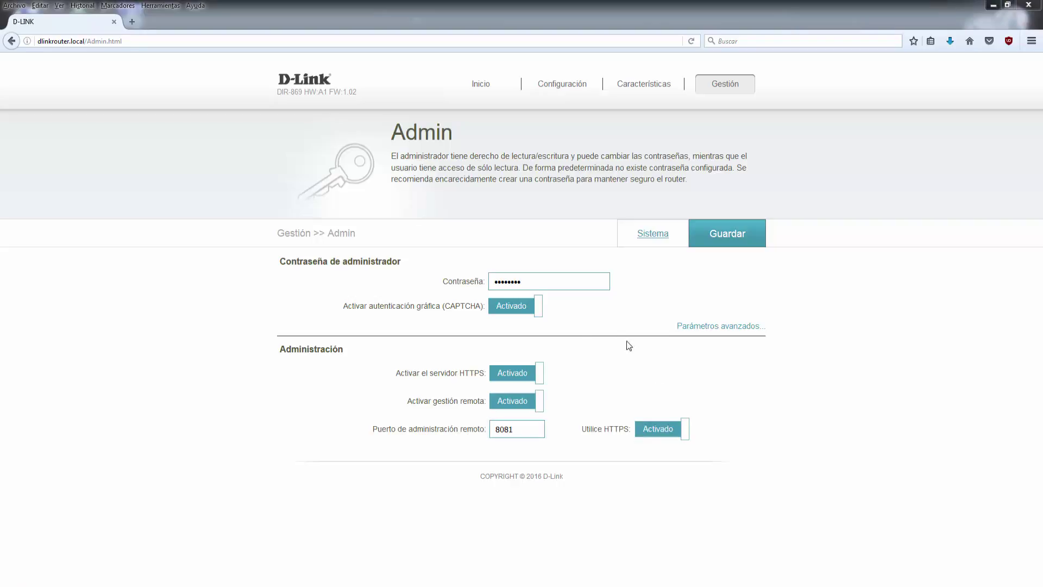
drag(456, 373, 490, 380)
click(490, 381)
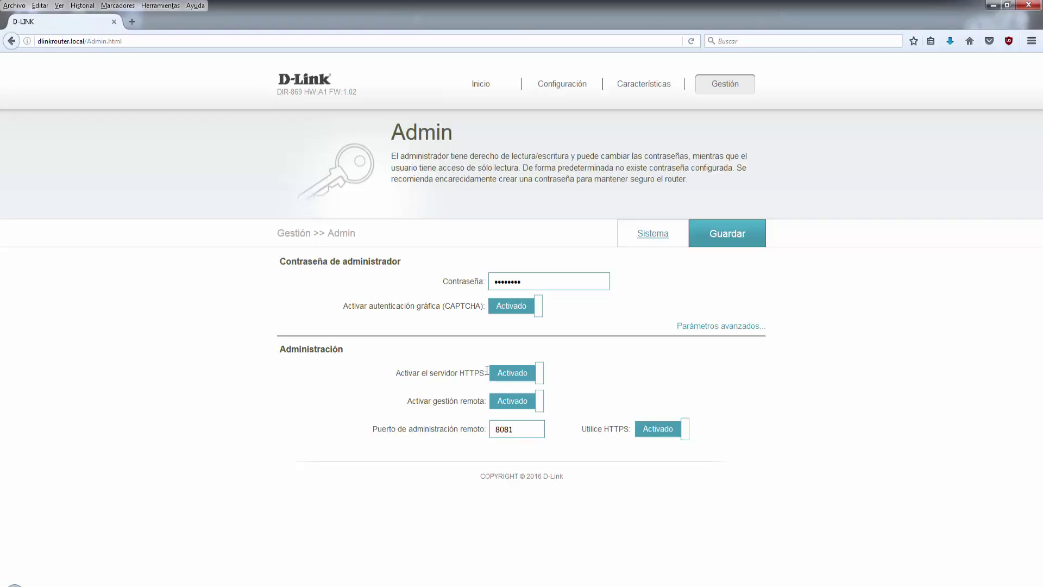
Open the Sistema page, discarding the unsaved administration settings, and review the options for saving and loading the router parameters
click(653, 233)
click(534, 268)
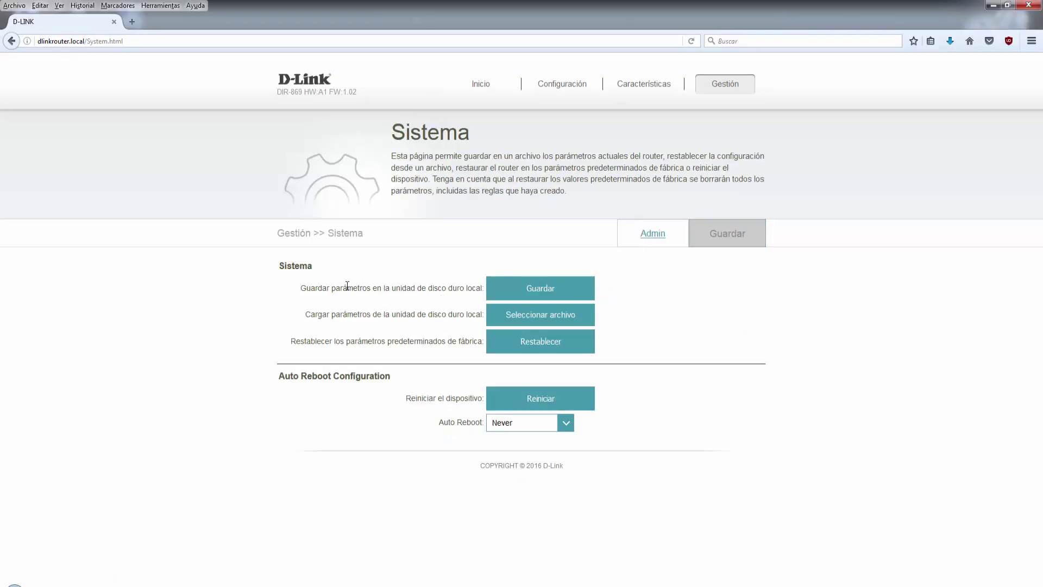
drag(281, 265, 367, 288)
click(399, 293)
drag(304, 314, 433, 316)
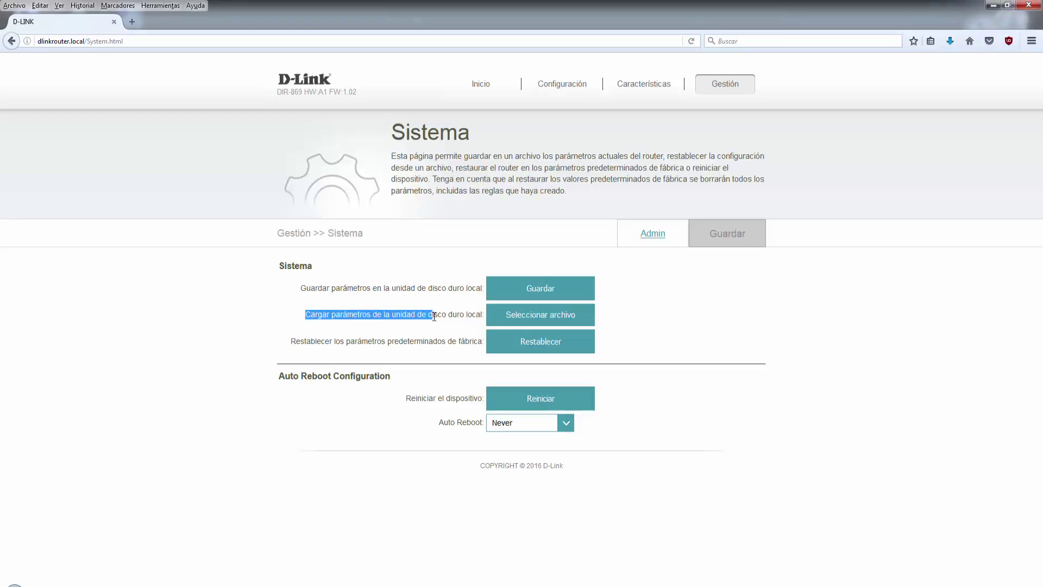
click(434, 316)
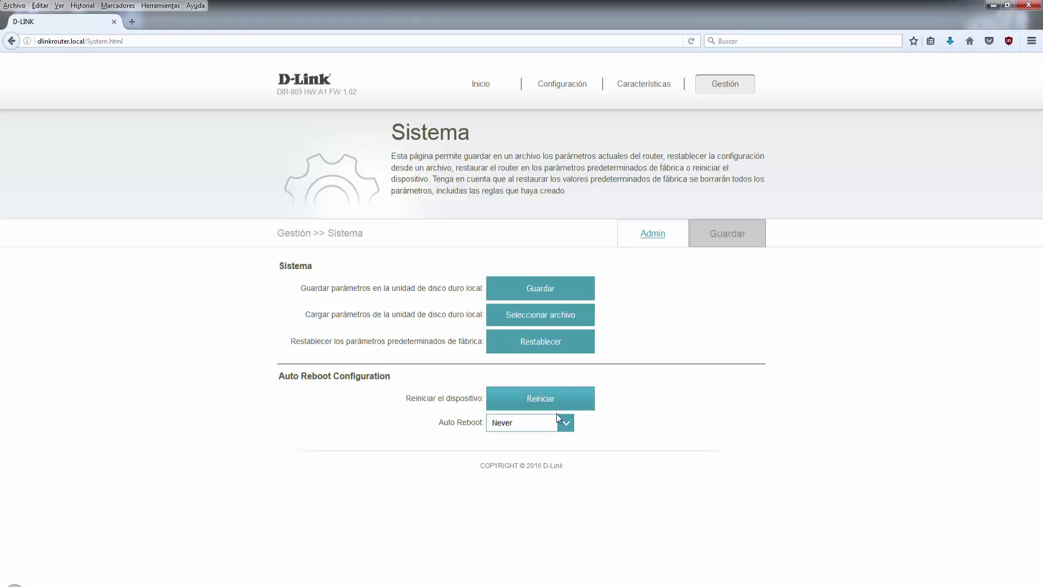
Try the Daily auto reboot option, review its hour choices, and set Auto Reboot back to Never
click(560, 430)
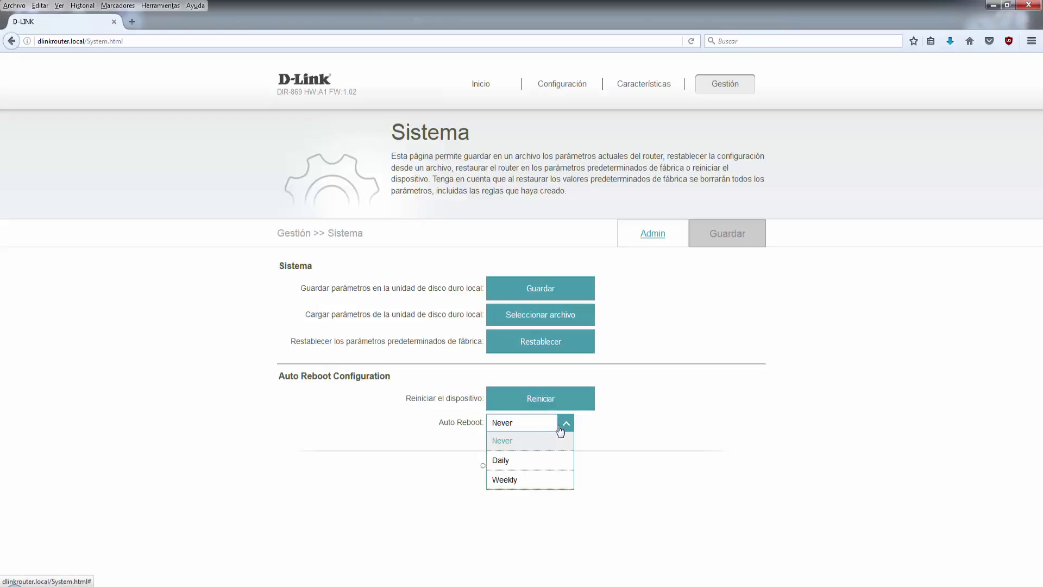
click(542, 461)
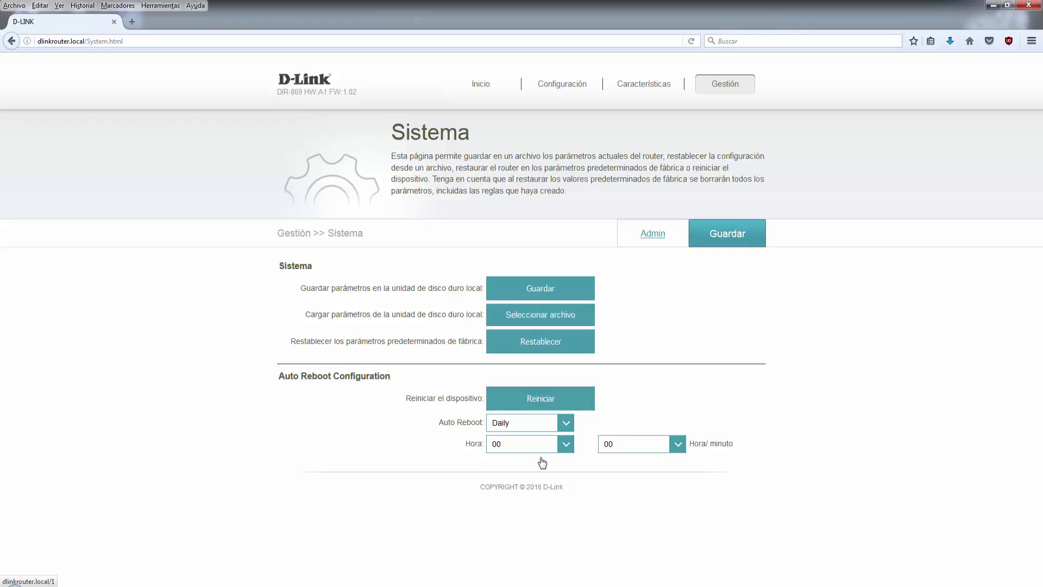
click(548, 448)
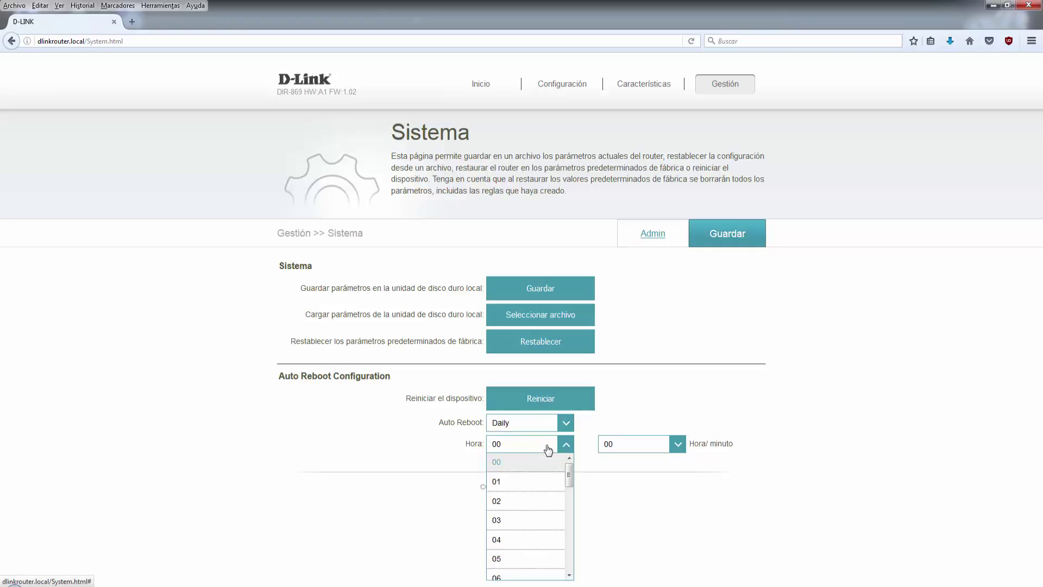
click(596, 431)
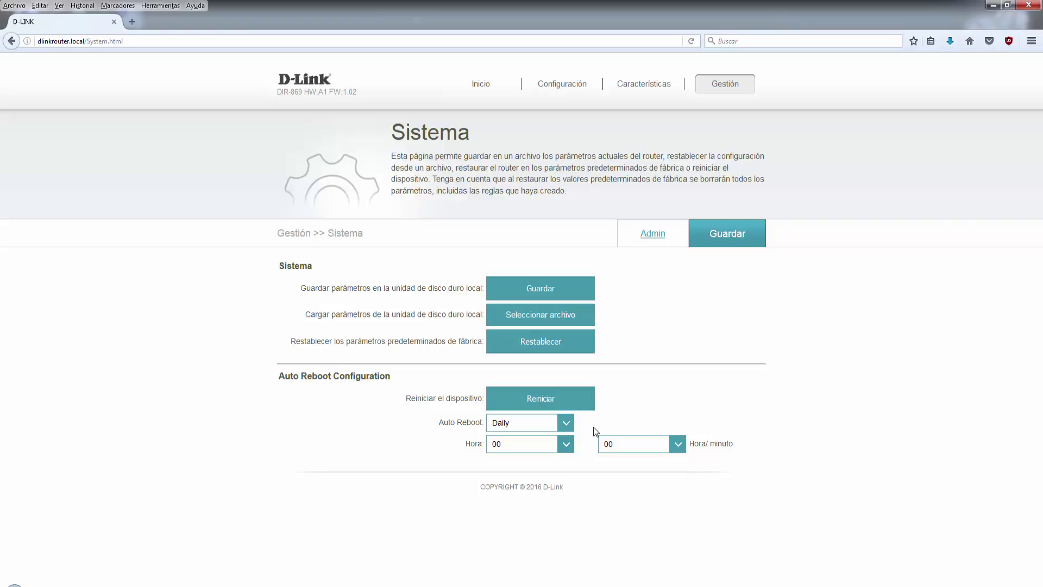
click(552, 424)
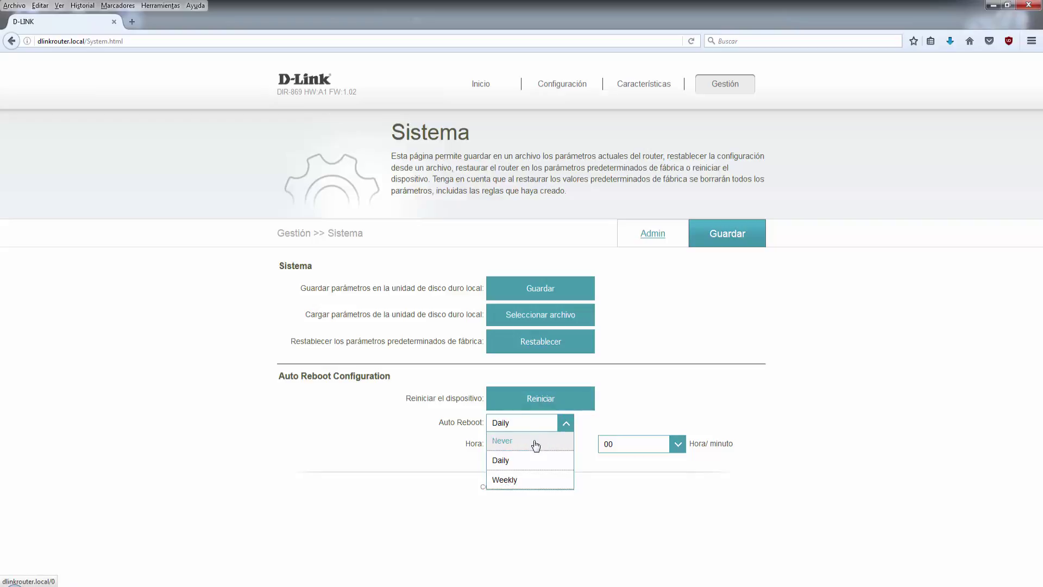
click(536, 446)
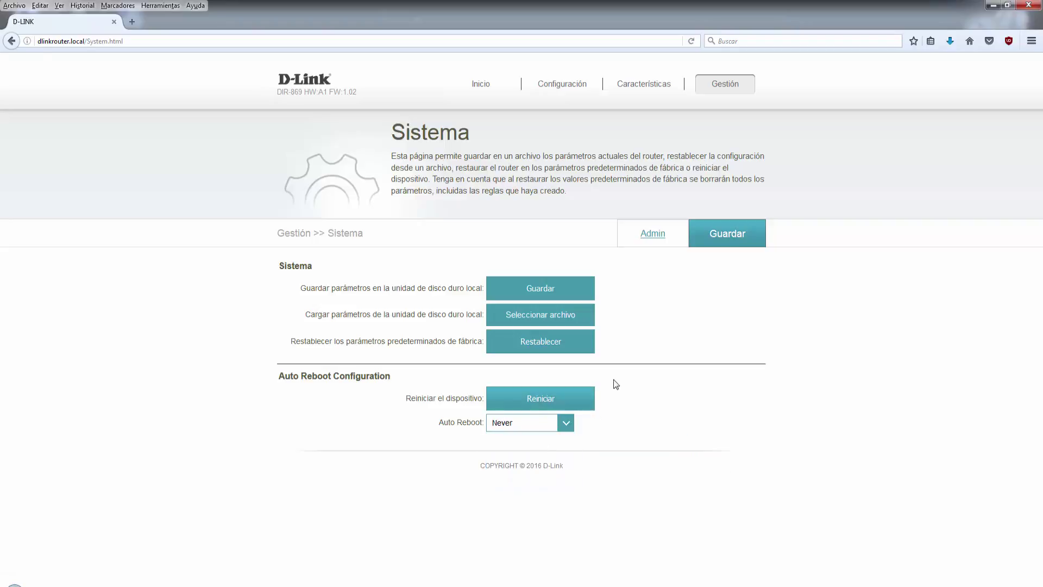
Open the Actualizar page, discarding unsaved system changes, and examine the manual firmware update section
mouse_move(722, 86)
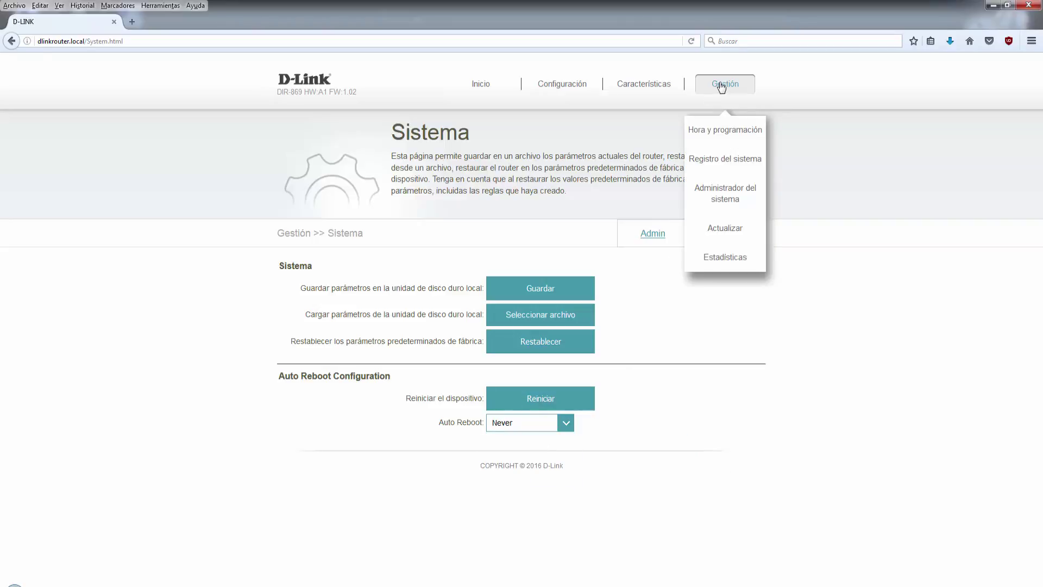
click(727, 234)
click(537, 267)
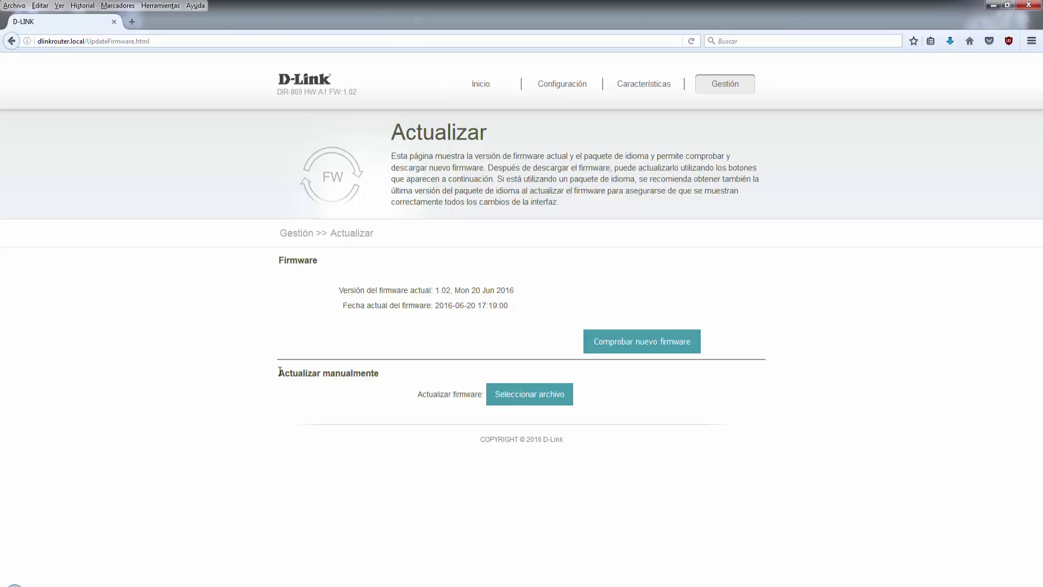
drag(279, 373, 383, 375)
click(384, 375)
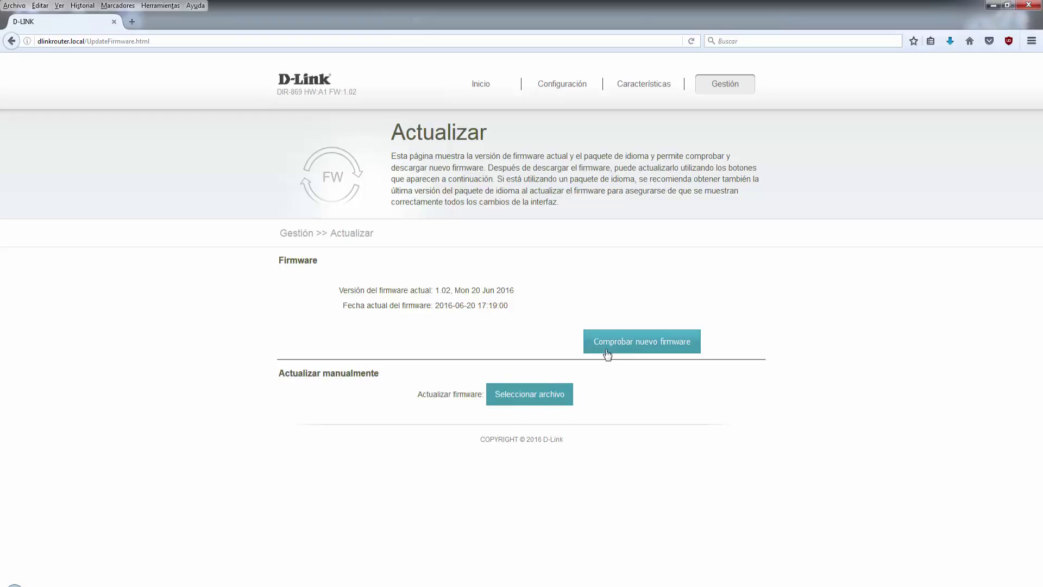
Check for new firmware and review the current firmware version and date
click(624, 351)
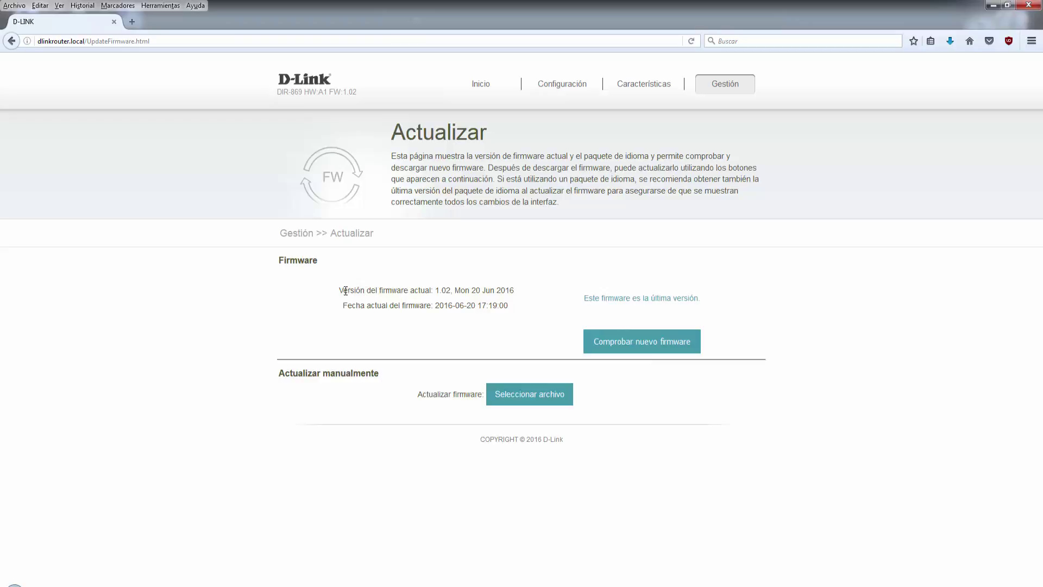
drag(339, 291, 511, 308)
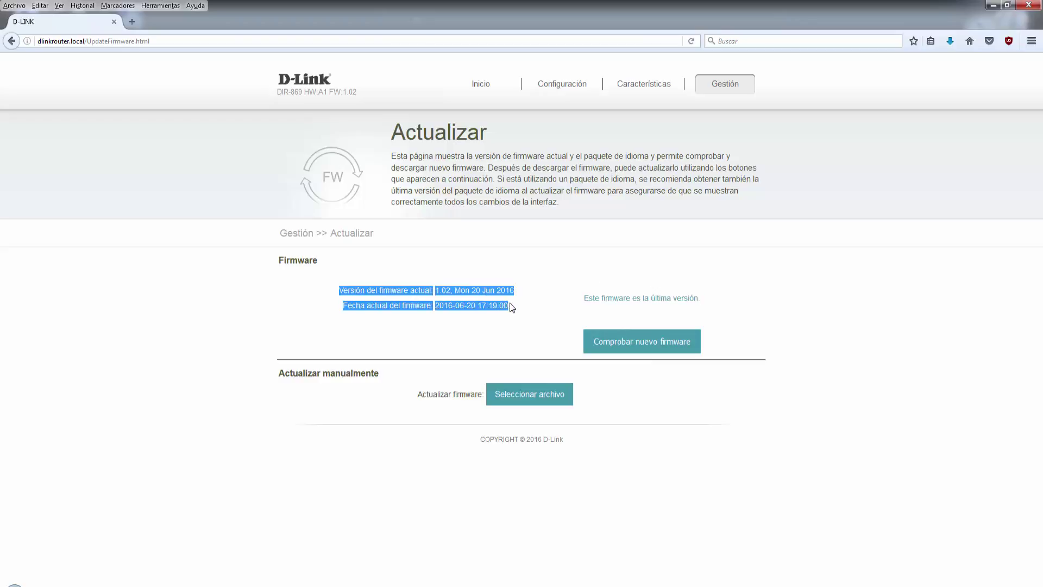
click(516, 303)
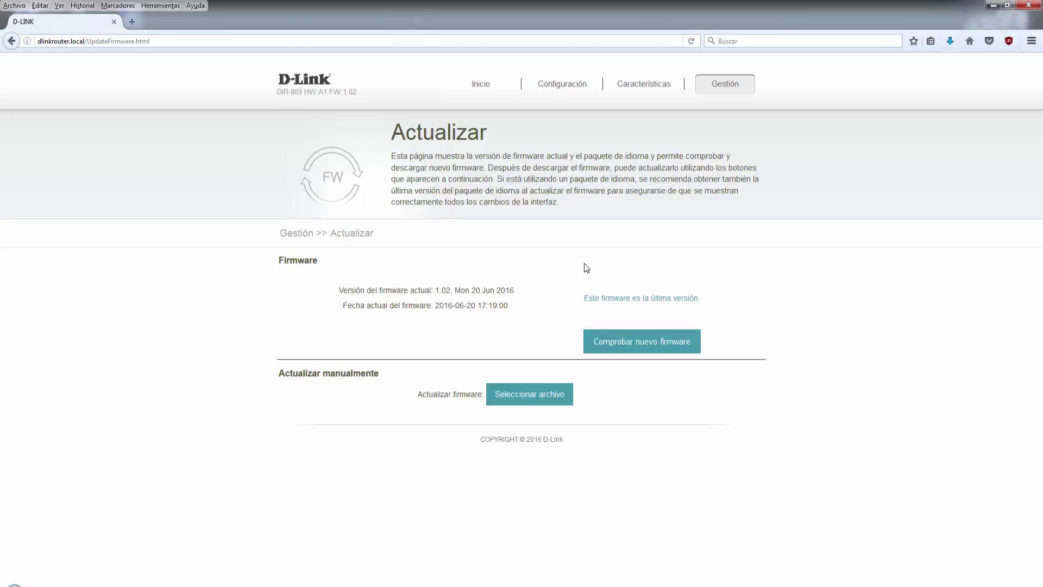
Open the Estadísticas page and view the traffic graphs for Internet, LAN, 2.4 GHz Wi-Fi and 5 GHz Wi-Fi
mouse_move(726, 99)
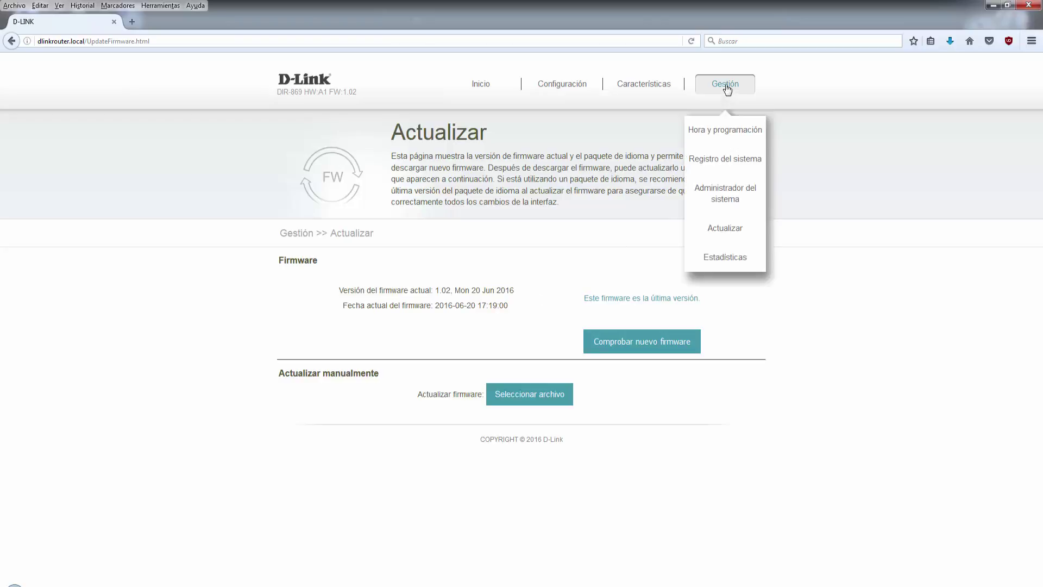
click(725, 258)
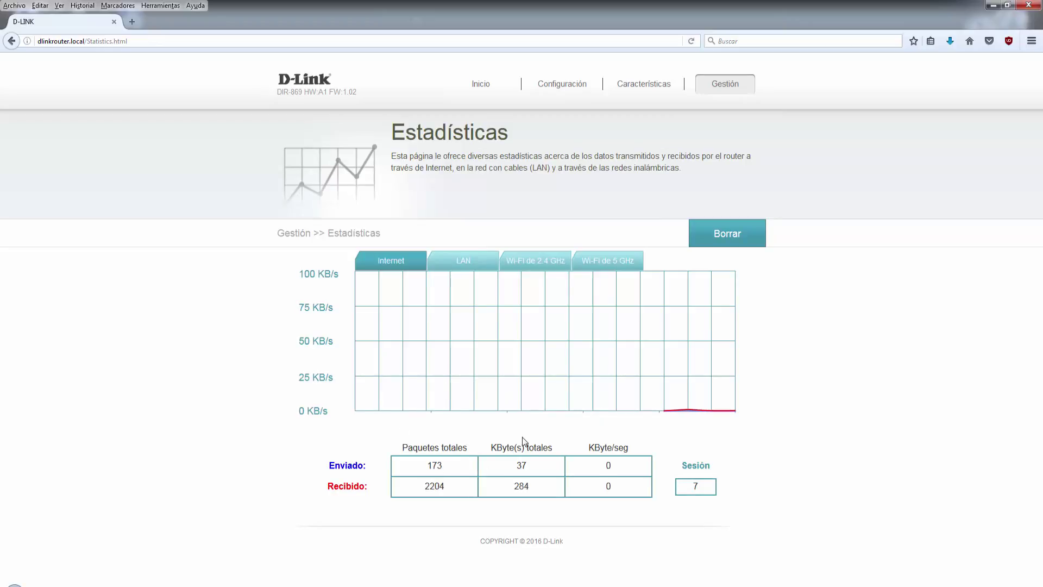
click(473, 262)
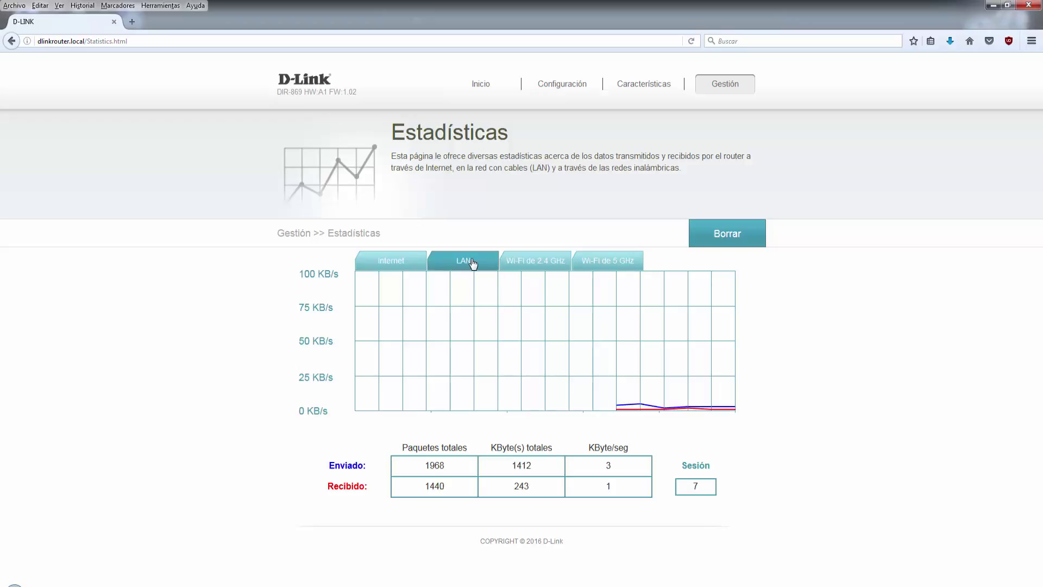
click(543, 264)
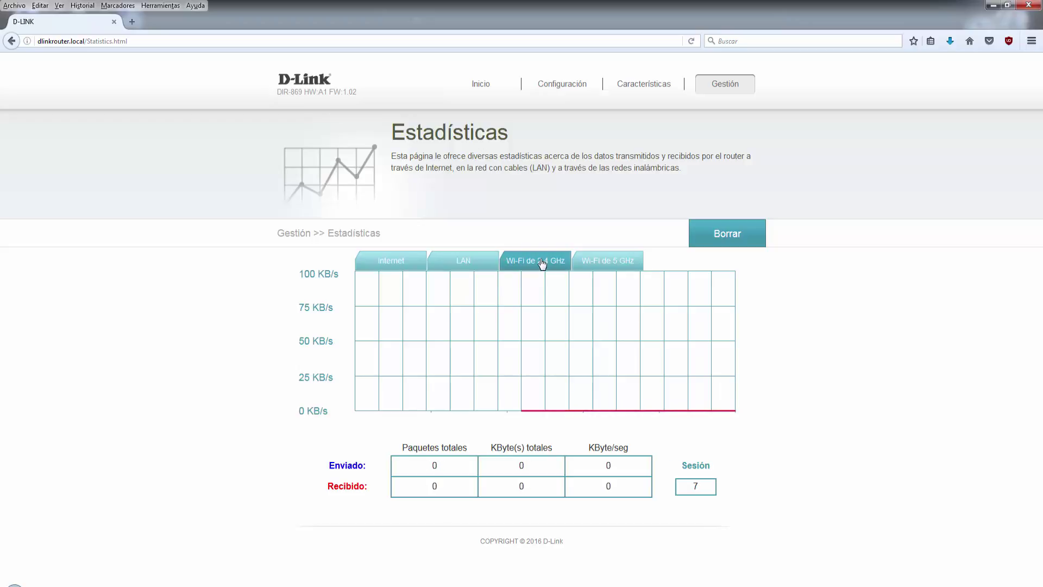
click(604, 264)
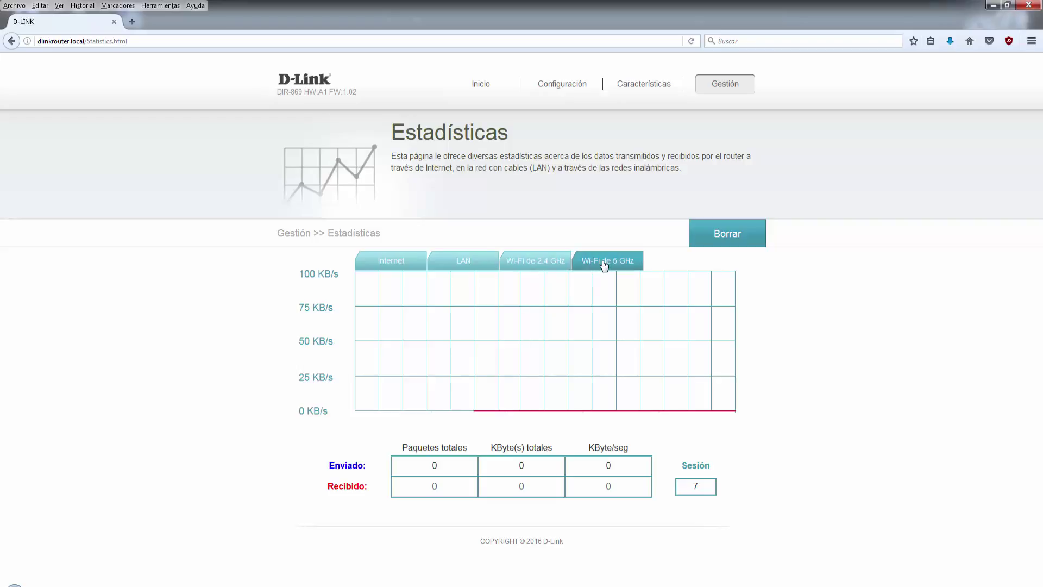
Return to the Inicio page to view the Internet connection status and look through the available Características sections
click(482, 86)
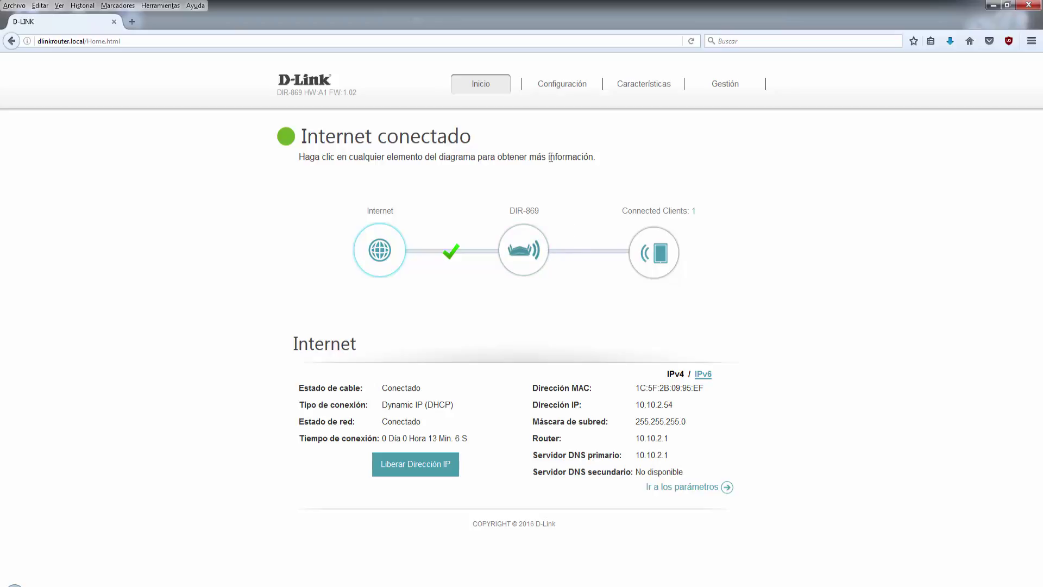
mouse_move(646, 93)
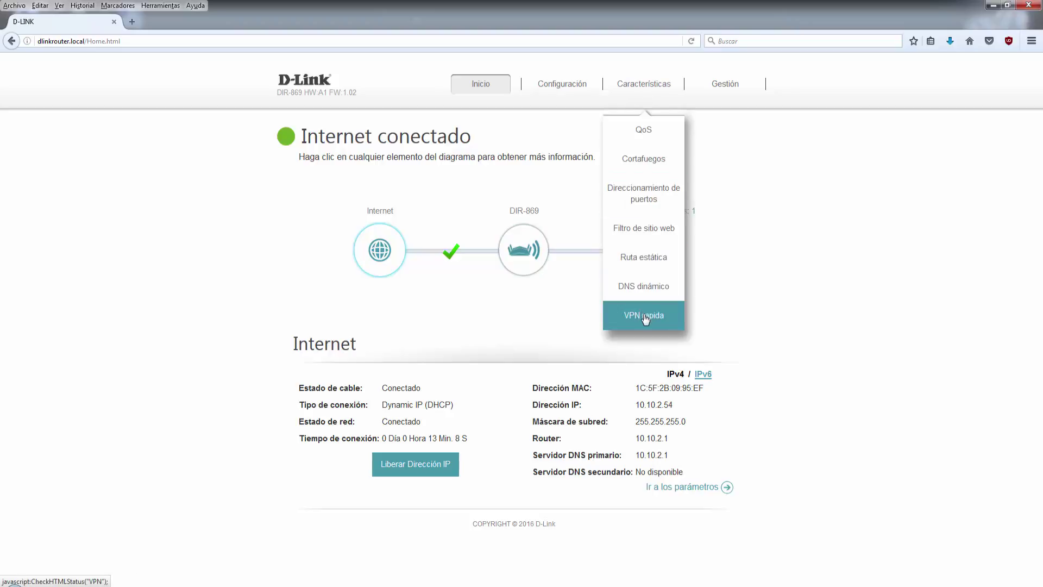